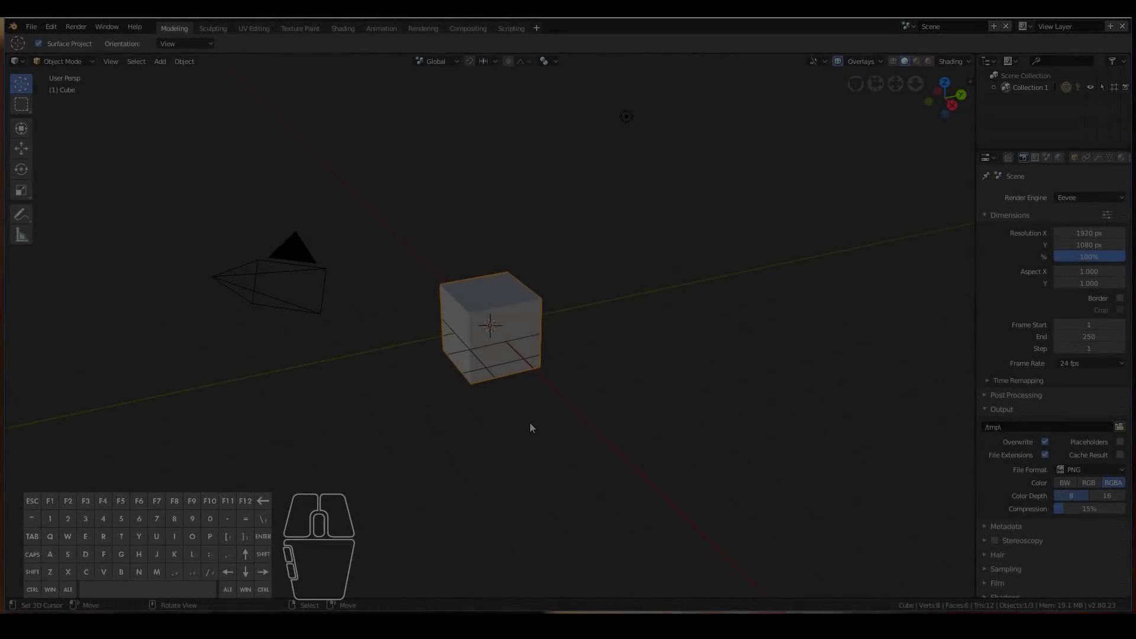
Step: Delete the default cube from the scene
mouse_move(530, 423)
middle_mouse_down()
mouse_move(609, 425)
mouse_move(517, 428)
mouse_move(527, 423)
middle_mouse_up()
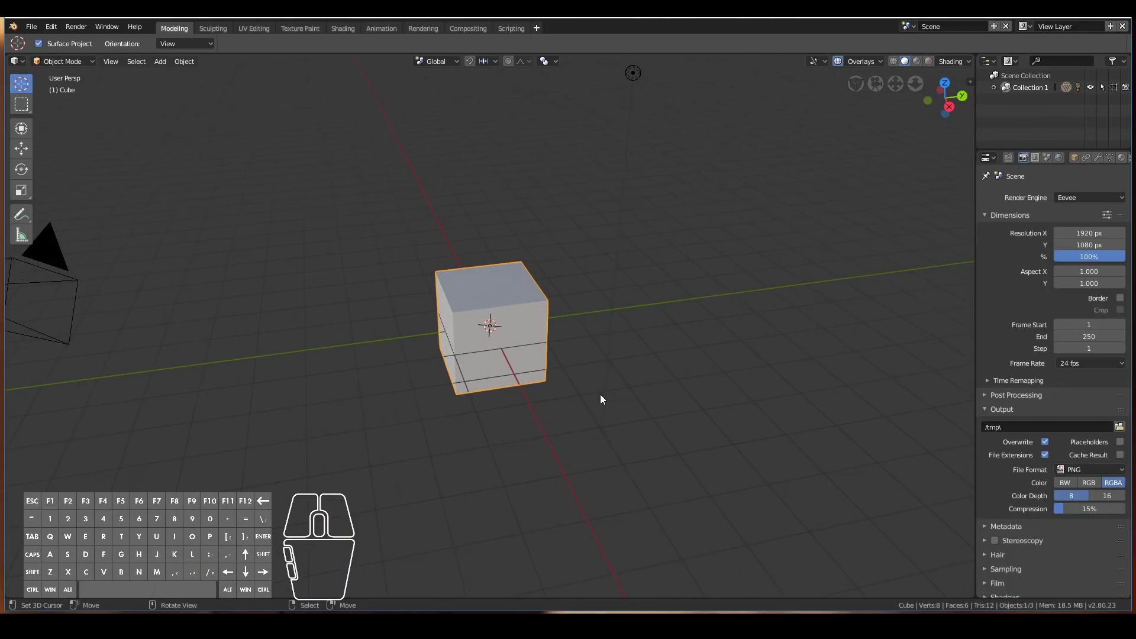
key("shift")
scroll(549, 364, "down", 3)
middle_click_drag(549, 363, 576, 368)
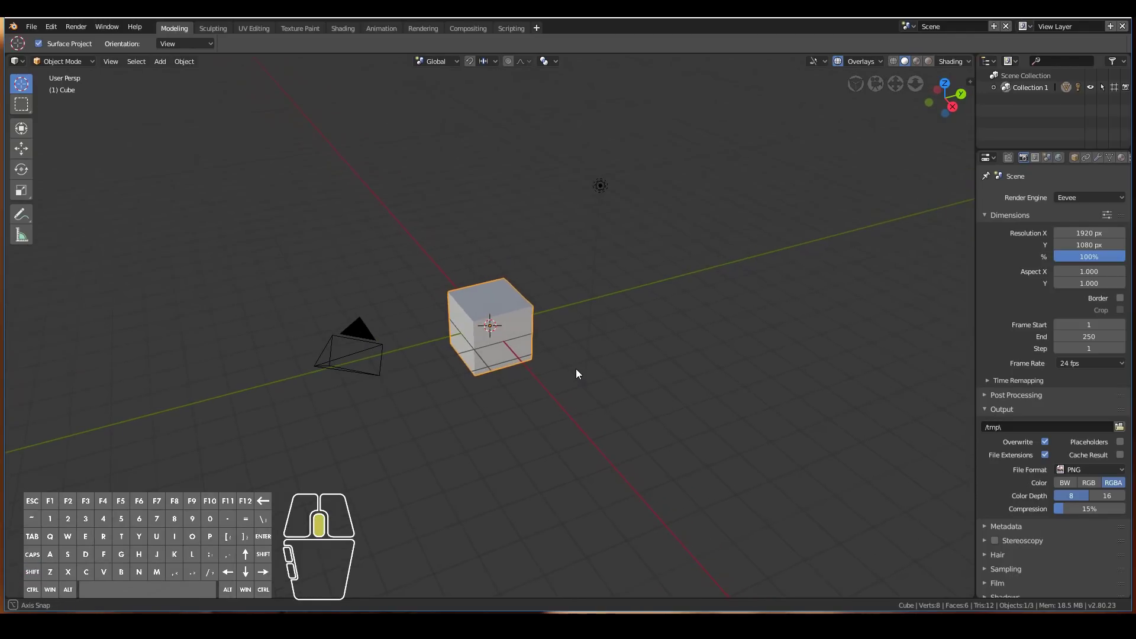
scroll(577, 368, "up", 1)
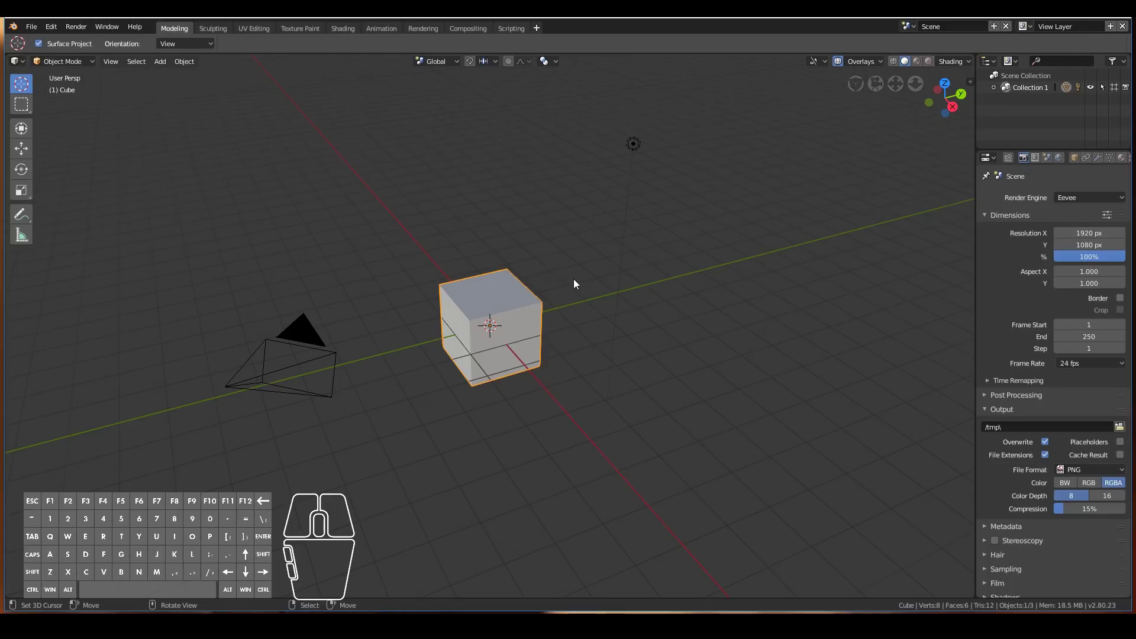
key("x")
left_click(512, 324)
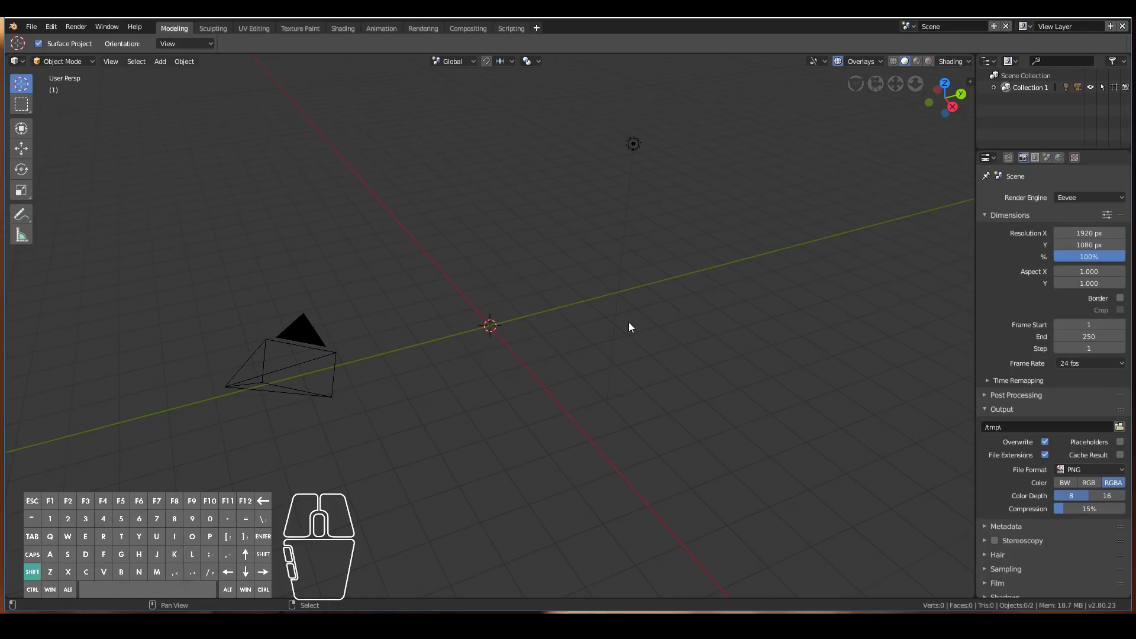
Step: Add a UV sphere with 32 segments, 16 rings and a size of 1 m at the scene origin
key("shift+a")
mouse_move(628, 322)
left_click(677, 357)
middle_click_drag(677, 357, 595, 379)
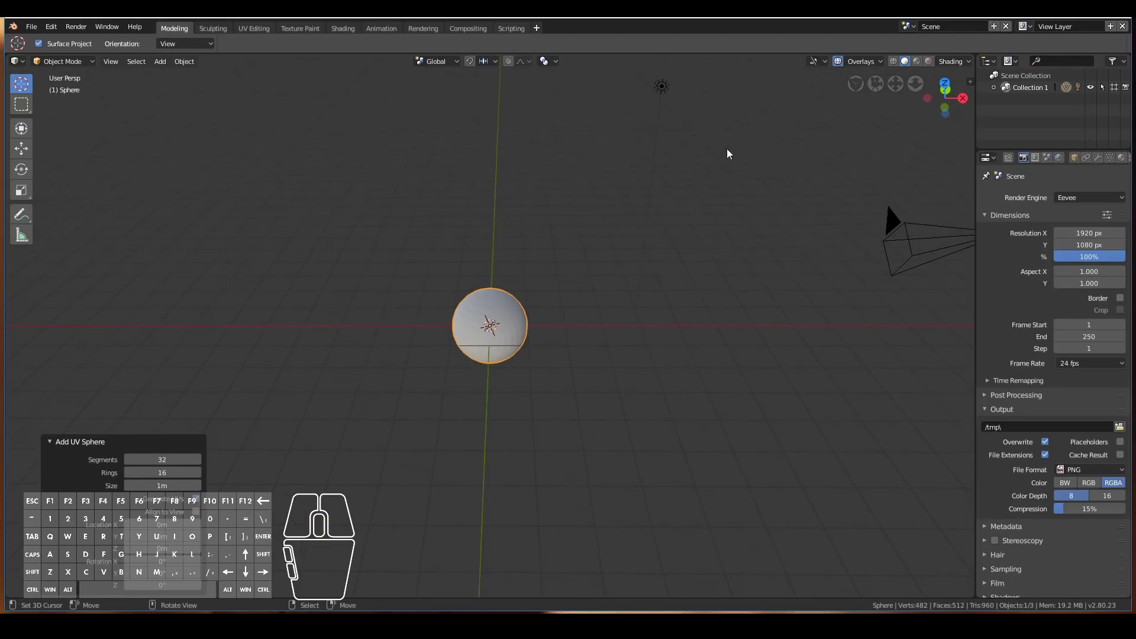
Step: Switch the viewport to LookDev shading and turn on Scene Lights for its lighting
left_click(916, 62)
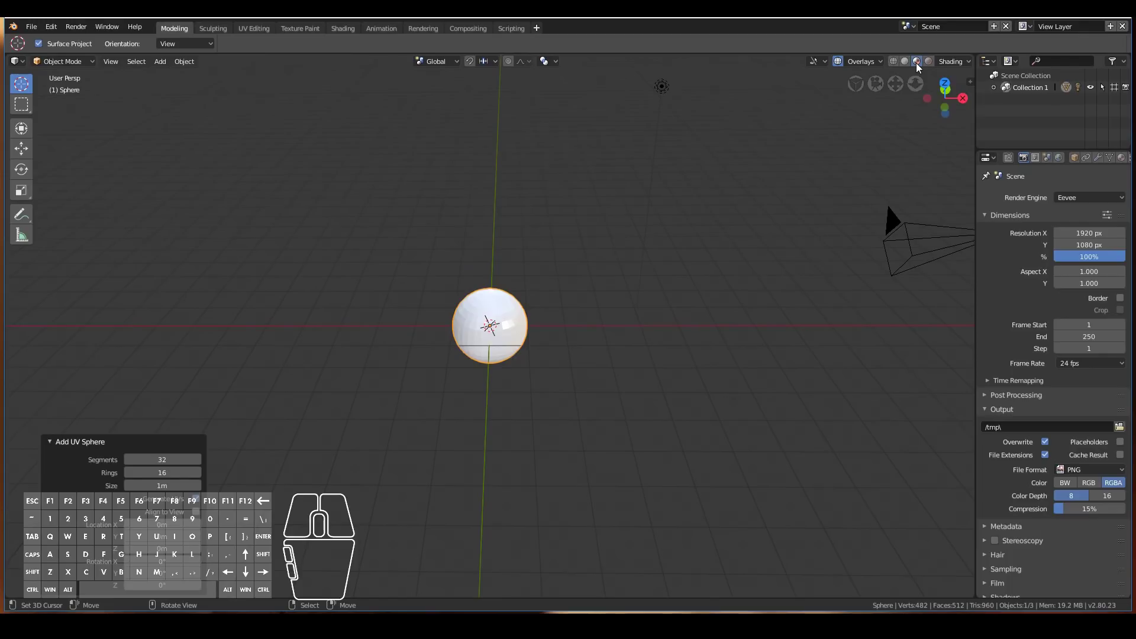
left_click(947, 63)
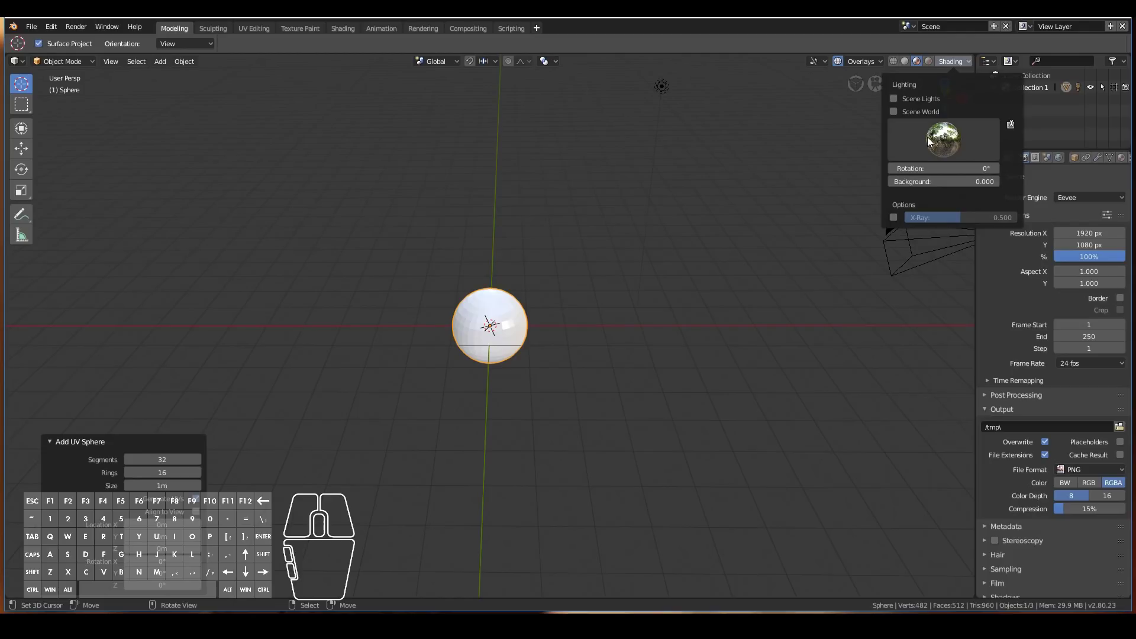
left_click(914, 100)
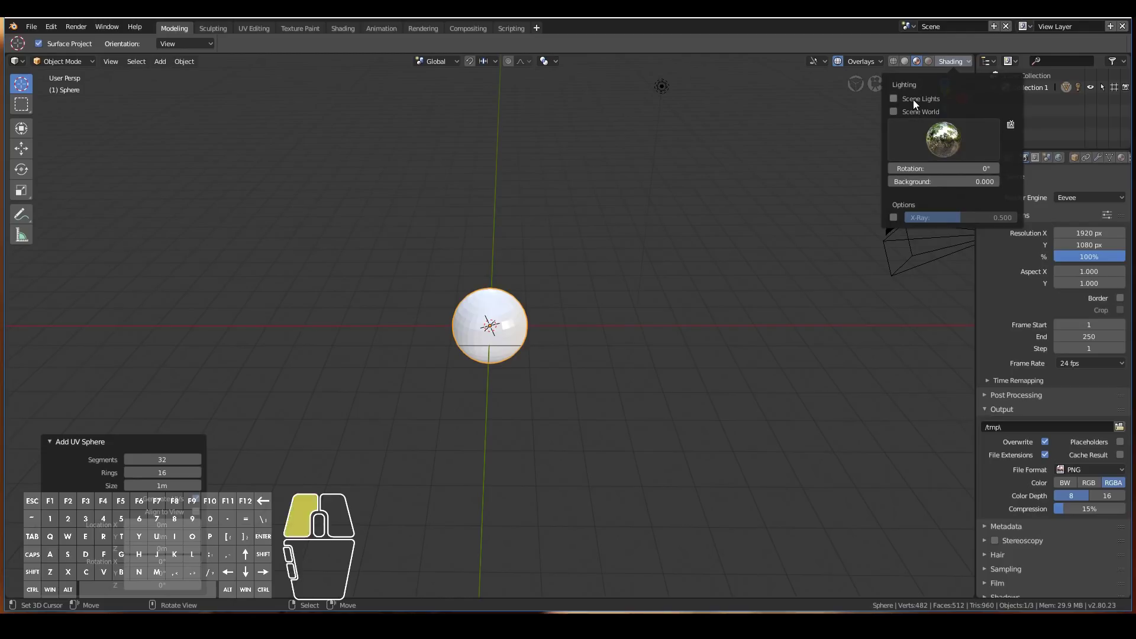
Step: Move the lamp close to the sphere, placing it off to one side and above
middle_click_drag(554, 210, 496, 225)
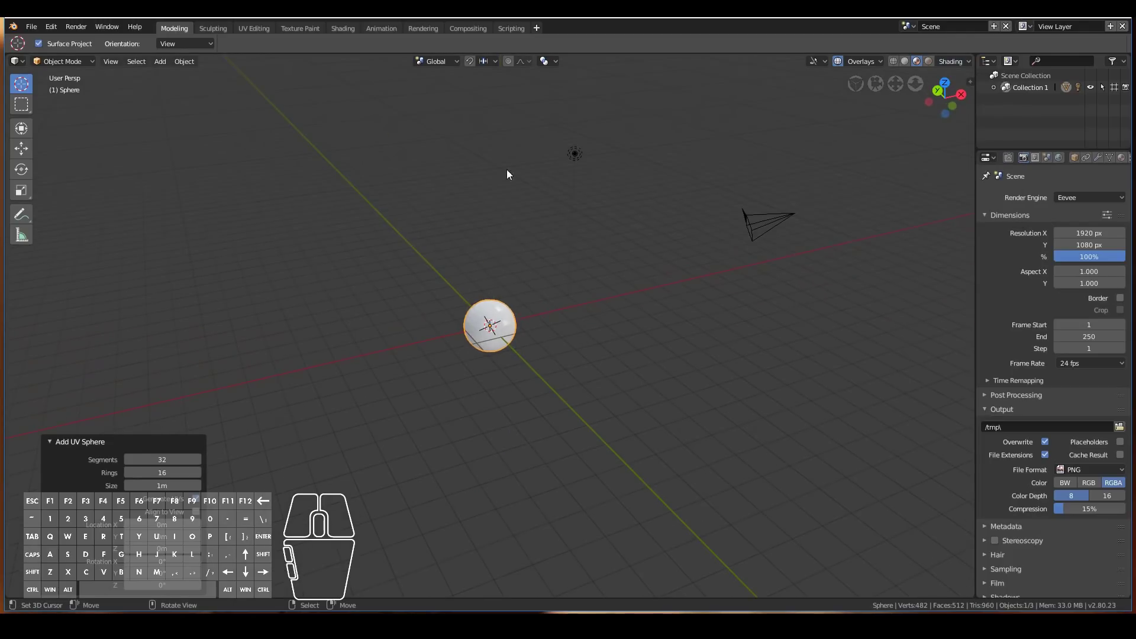
left_click(567, 149)
middle_click_drag(649, 195, 631, 167)
key("g")
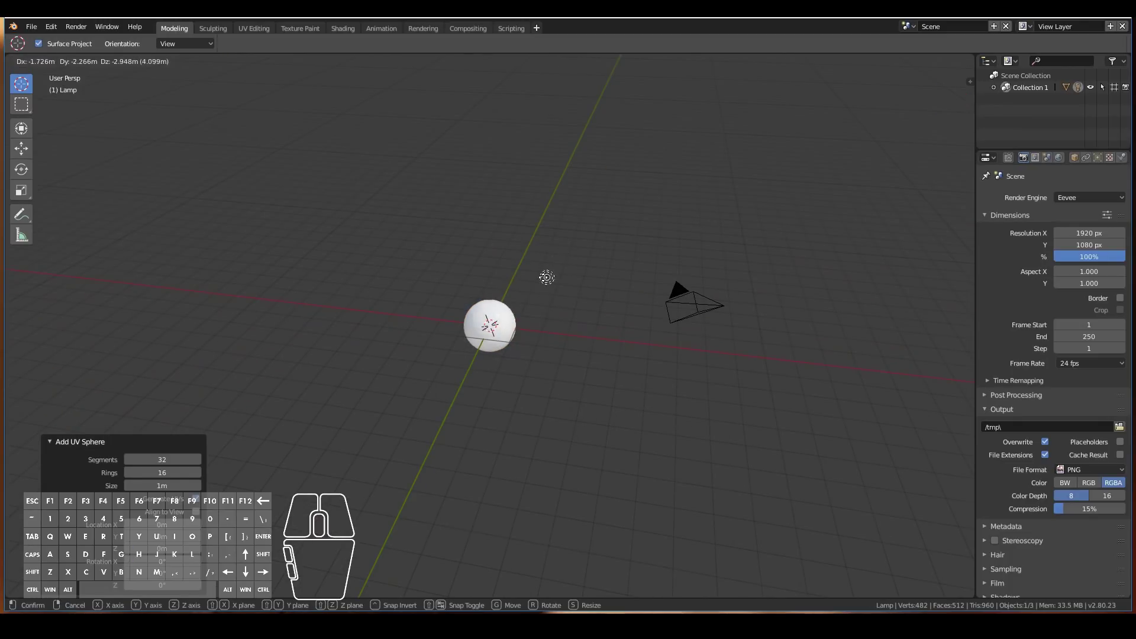
left_click(446, 288)
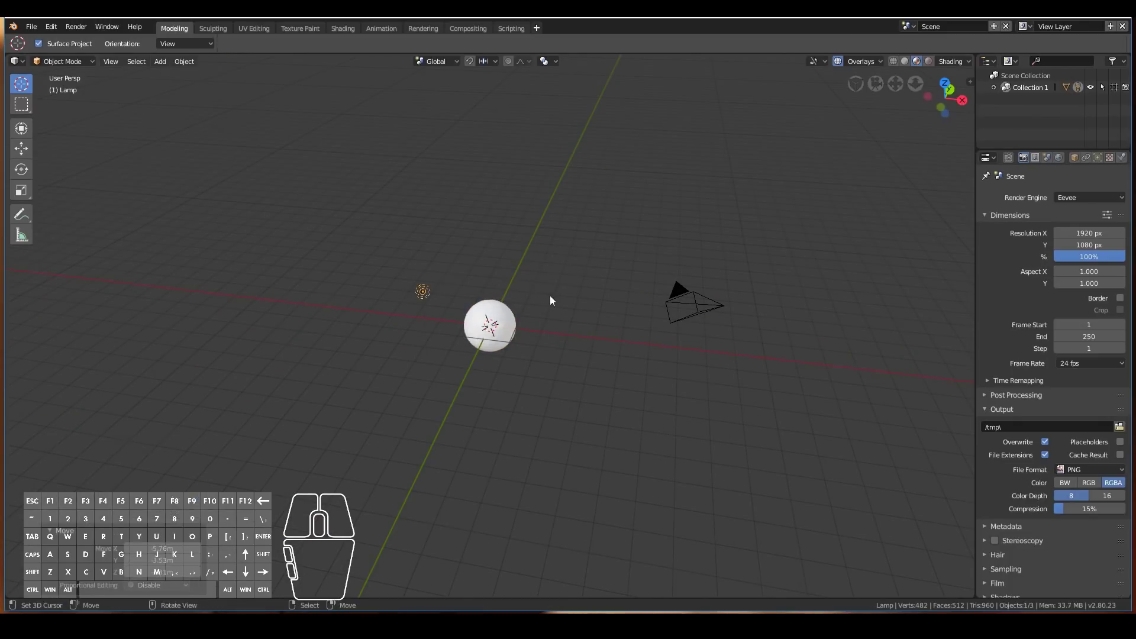
middle_click_drag(448, 279, 431, 308)
key("g")
left_click(449, 204)
middle_click_drag(449, 204, 521, 240)
key("g")
left_click(438, 275)
middle_click_drag(438, 275, 416, 306)
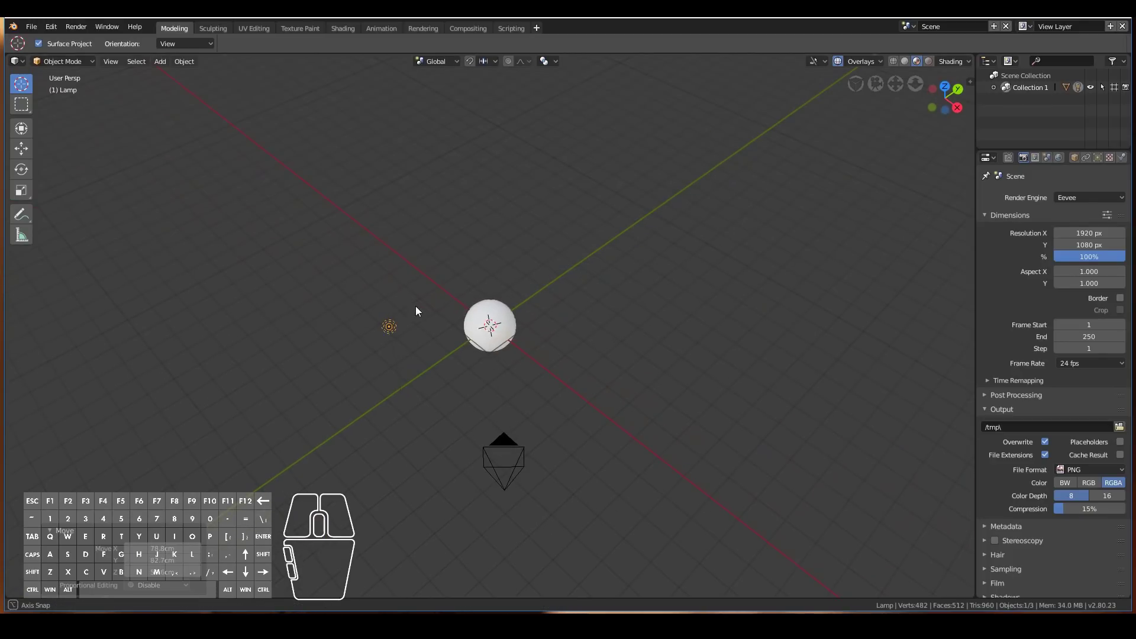
Step: Duplicate the lamp twice and position the copies around the sphere
key("shift+d")
left_click(674, 243)
key("shift+d")
left_click(433, 132)
middle_click_drag(433, 132, 502, 90)
key("g")
left_click(331, 278)
middle_click_drag(453, 293, 449, 323)
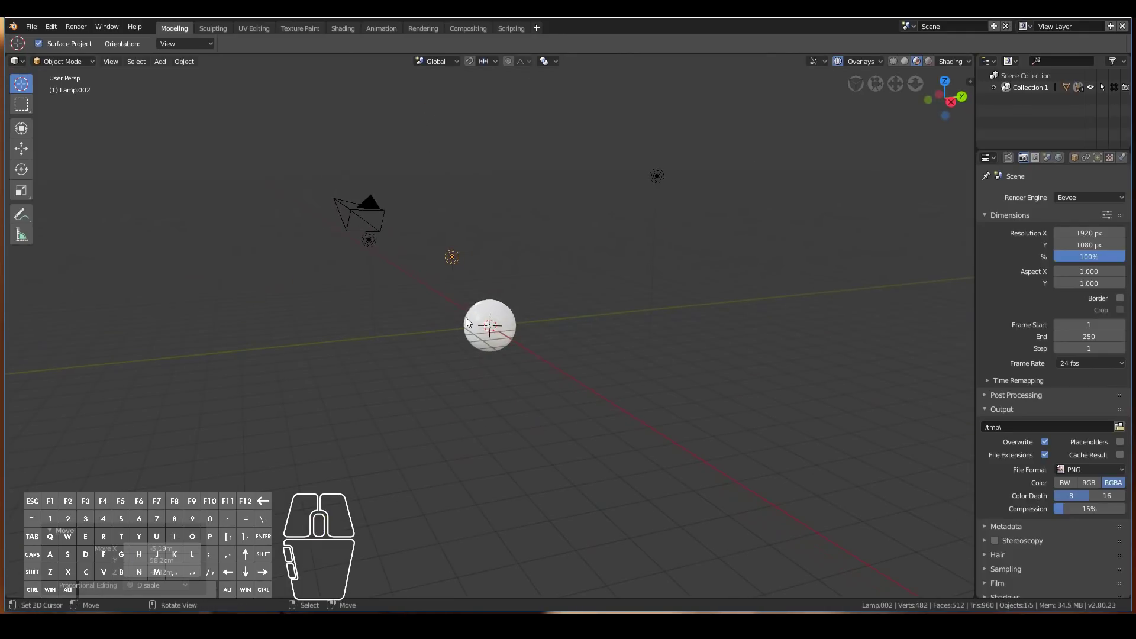
Step: In front view, move the camera down and closer to the sphere, near its height
key("KP_1")
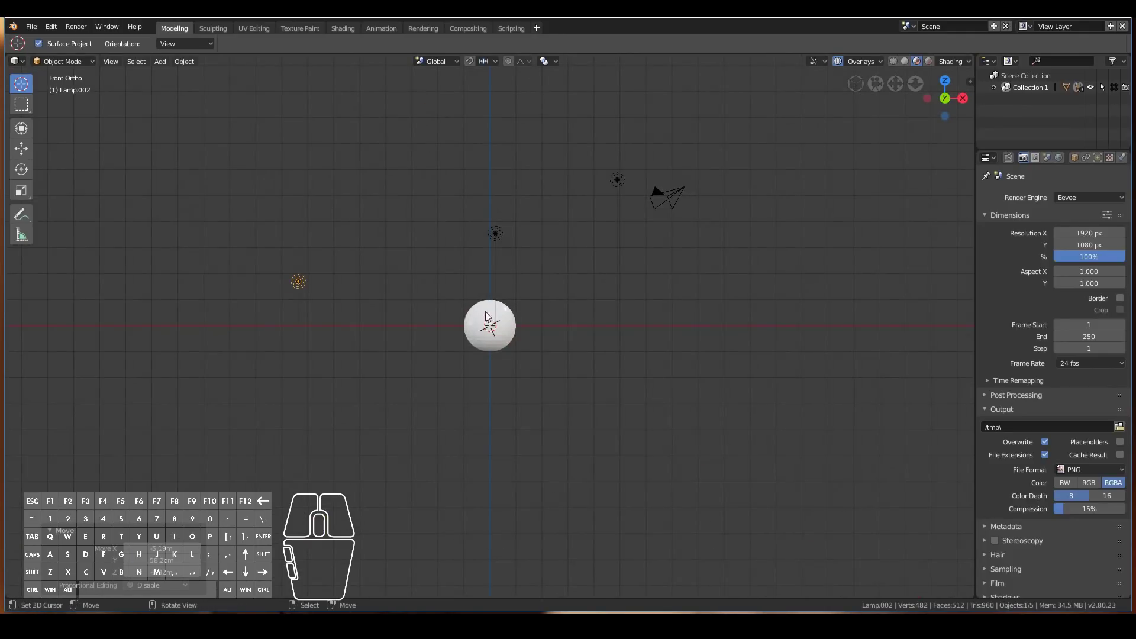
left_click(688, 190)
key("g")
left_click(641, 308)
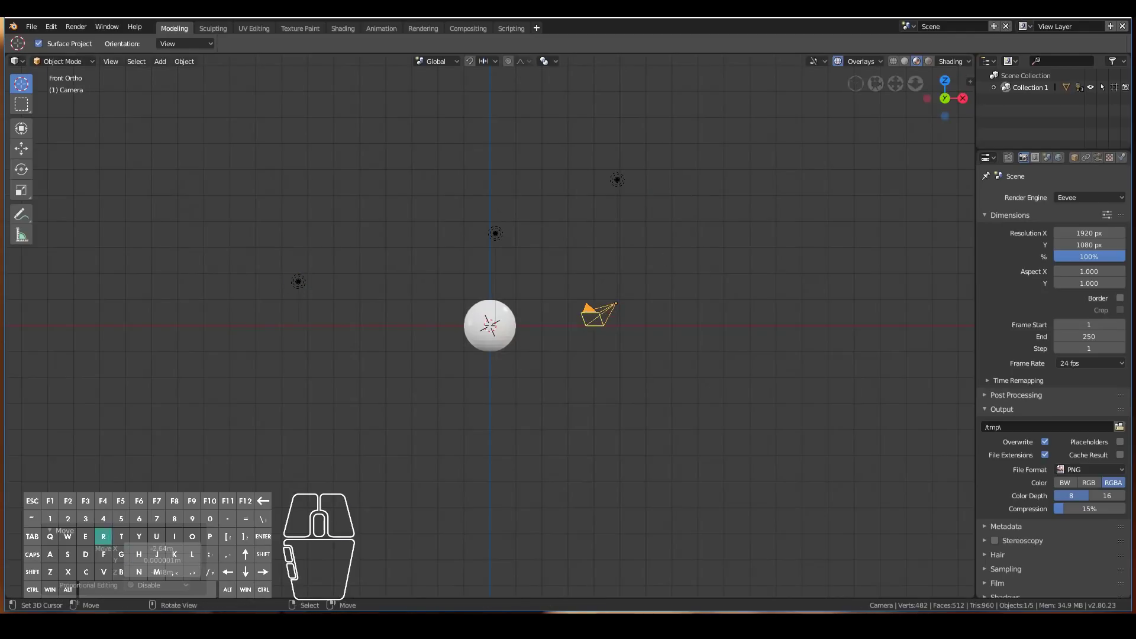
Step: Look through the camera, clear its rotation and raise it along the Z axis
key("KP_0")
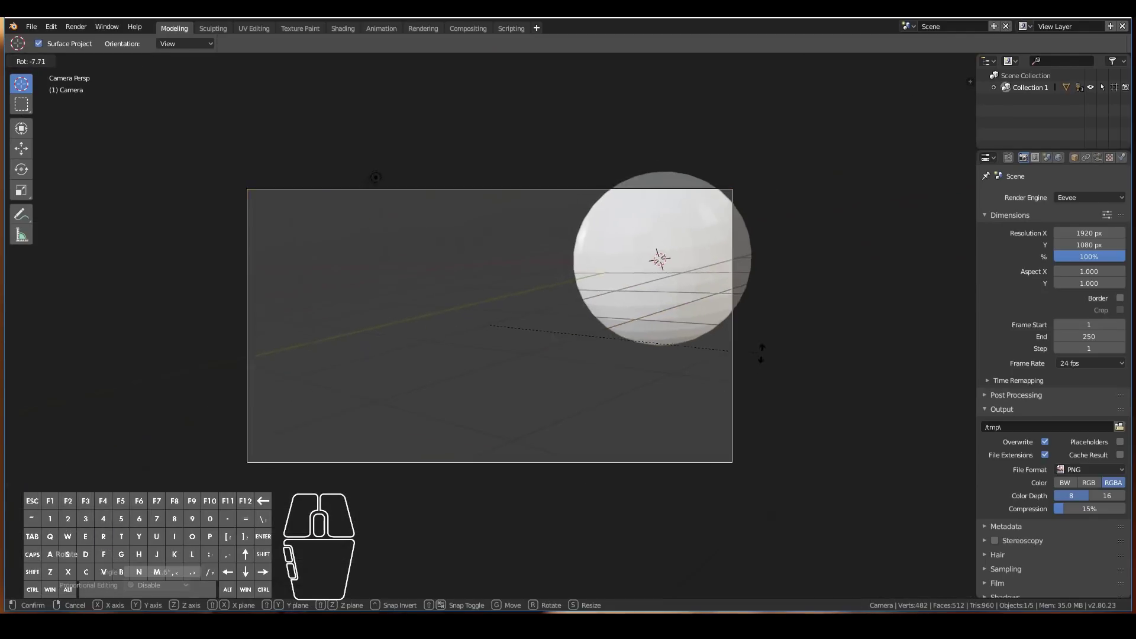
key("alt+r")
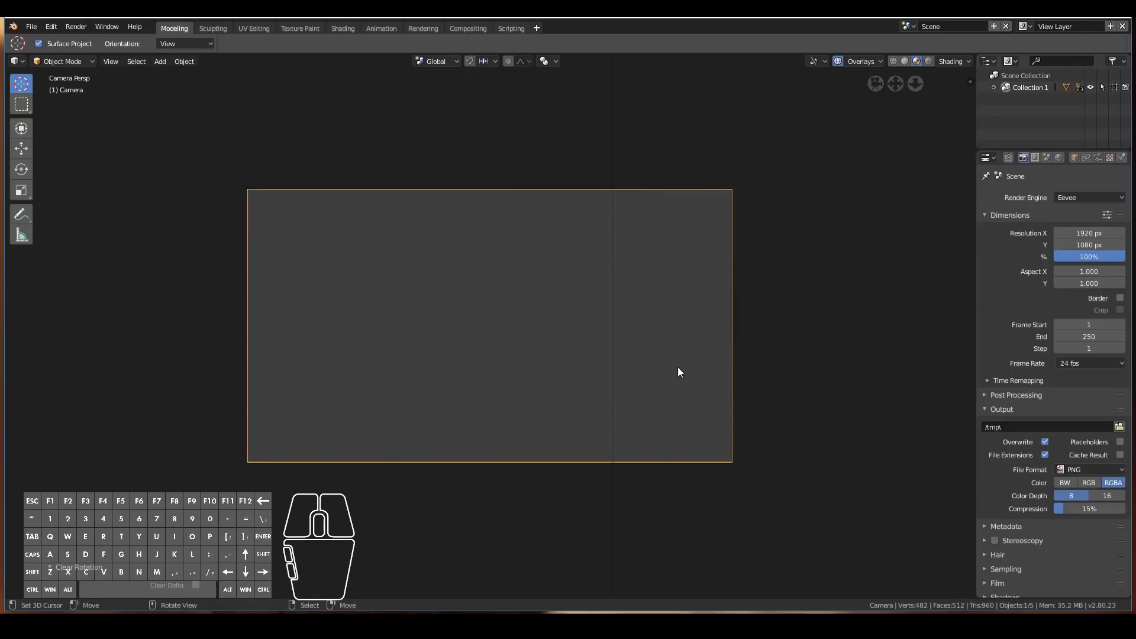
key("g")
key("z")
left_click(605, 80)
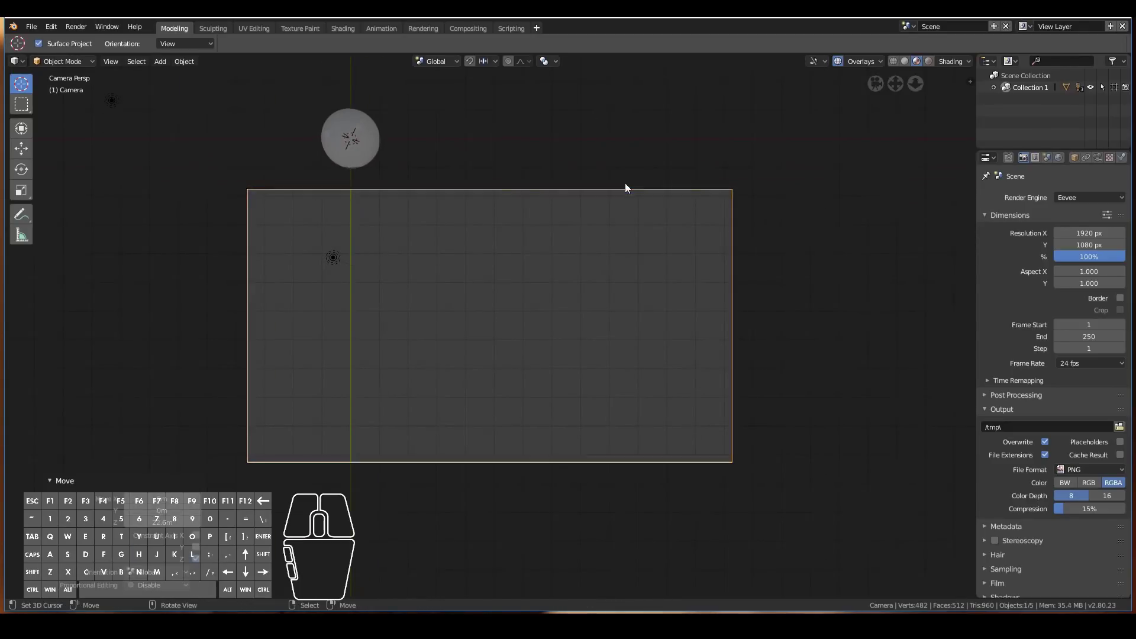
Step: Reposition the camera to frame the sphere from the front, and scale the sphere by about 1.597
key("g")
key("z")
right_click(603, 294)
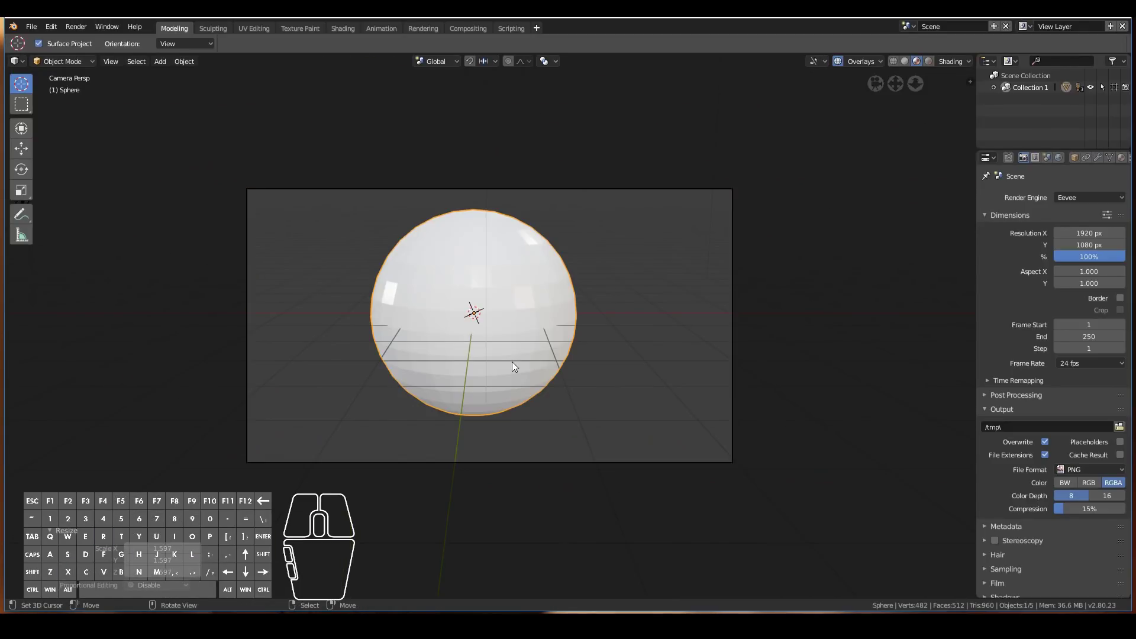
Step: Apply Smooth Shading to the sphere
right_click(512, 361)
right_click(426, 311)
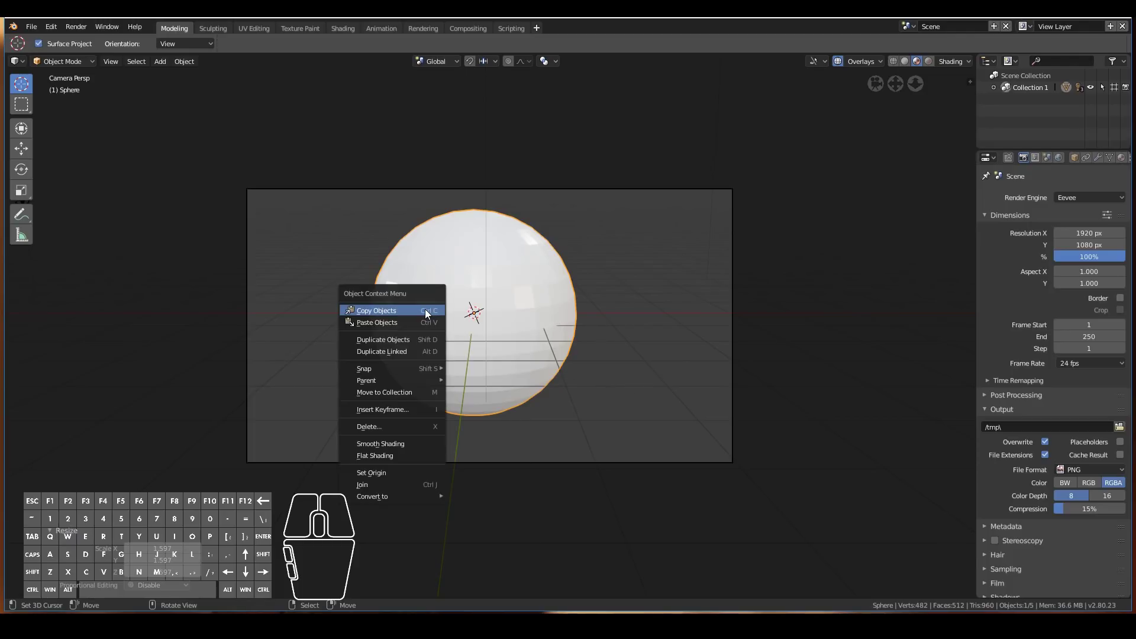
left_click(397, 441)
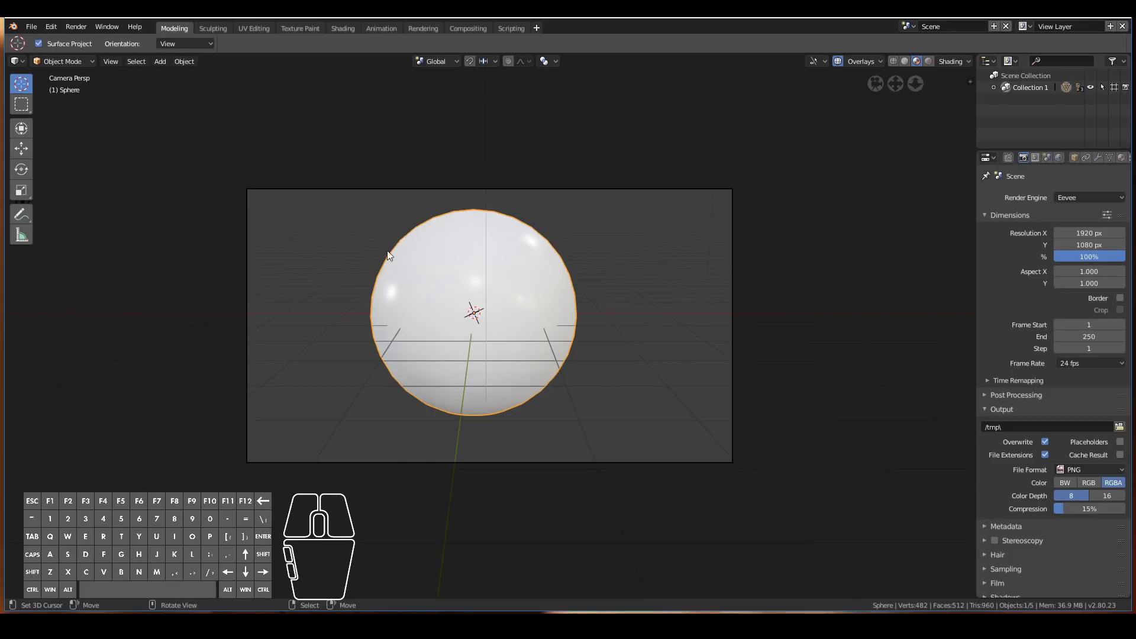
Step: Open the sphere in the UV Editing workspace and select its entire mesh
left_click(251, 30)
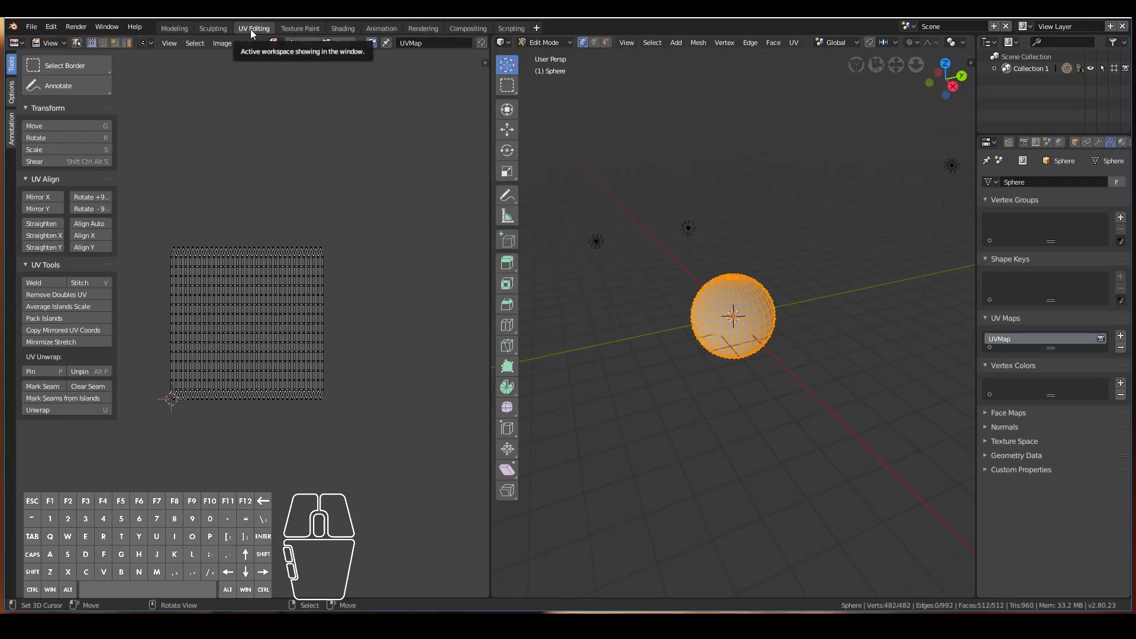
scroll(766, 333, "up", 5)
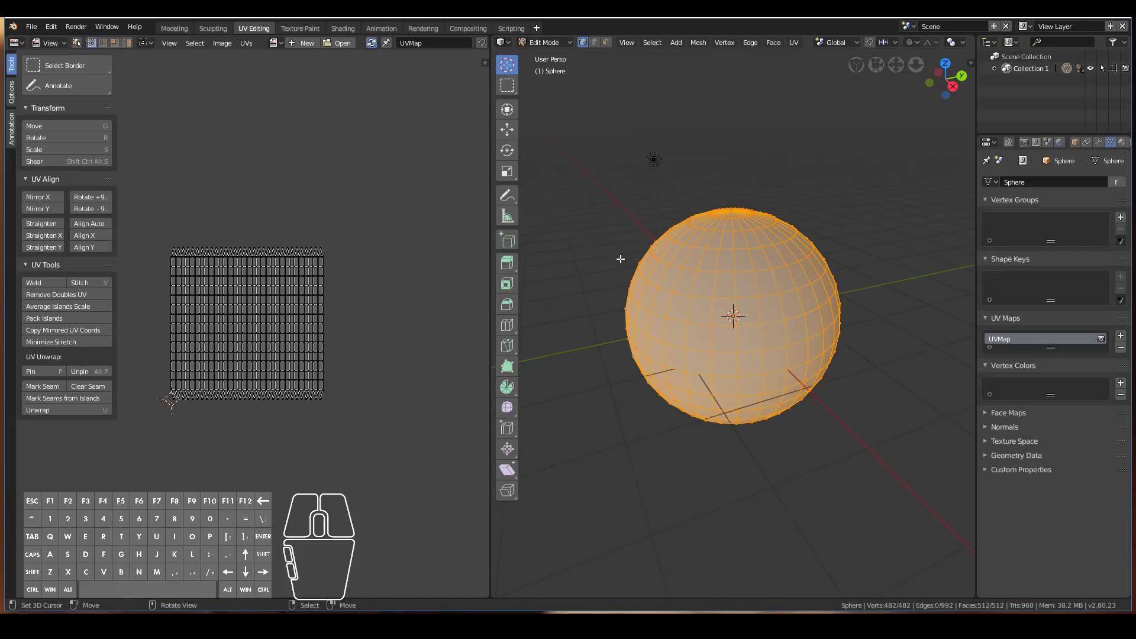
middle_click_drag(718, 377, 787, 408)
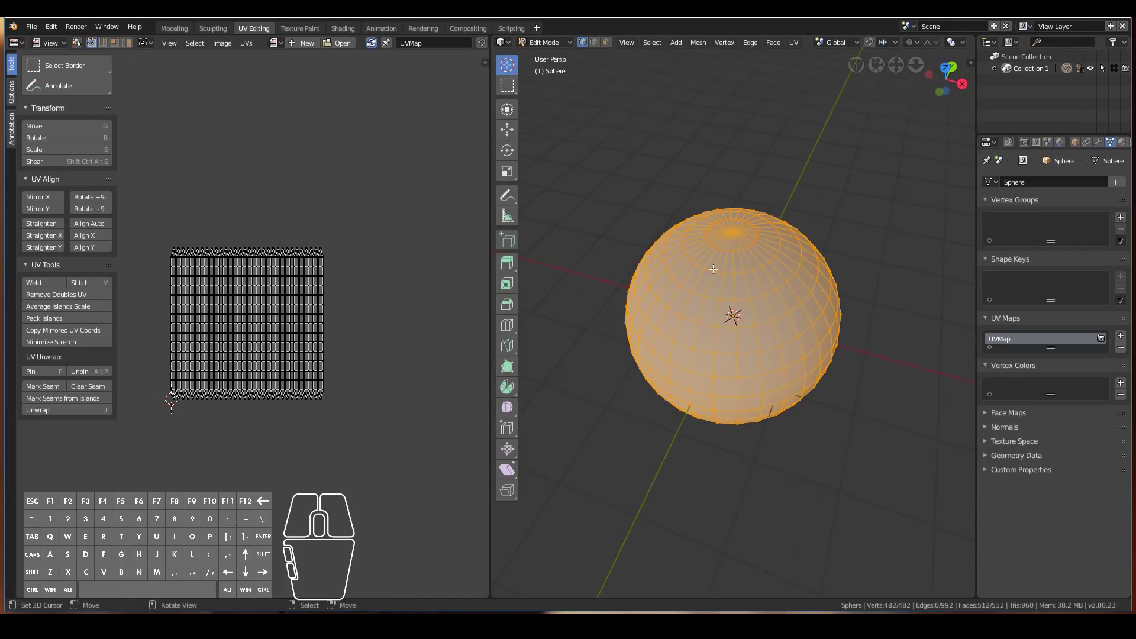
middle_click_drag(740, 360, 717, 349)
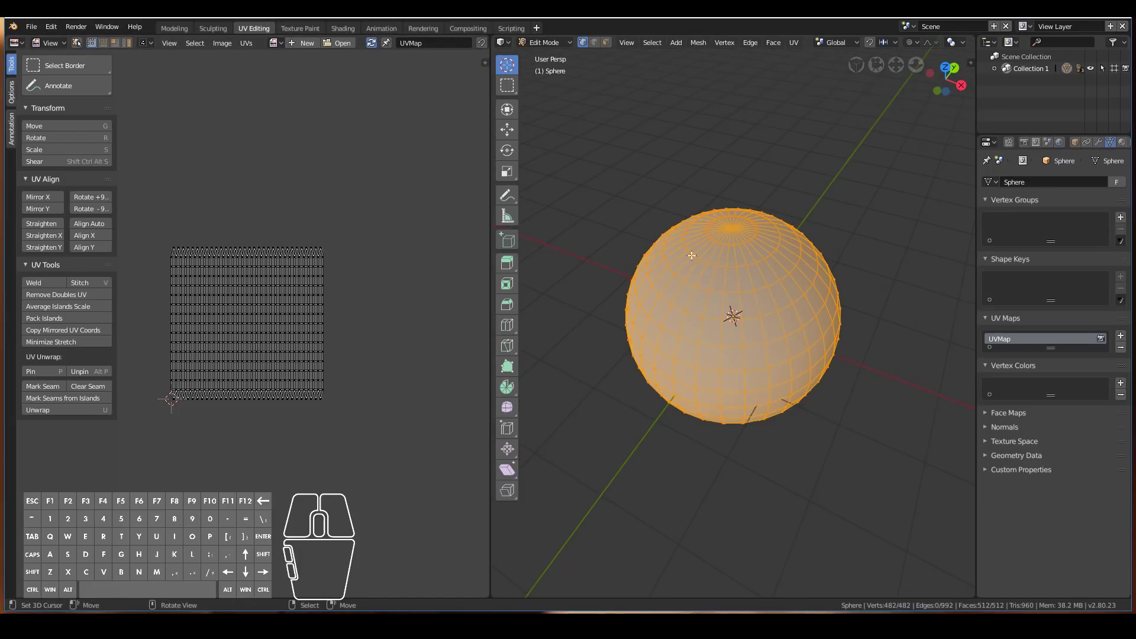
middle_click_drag(753, 252, 763, 251)
scroll(763, 251, "up", 1)
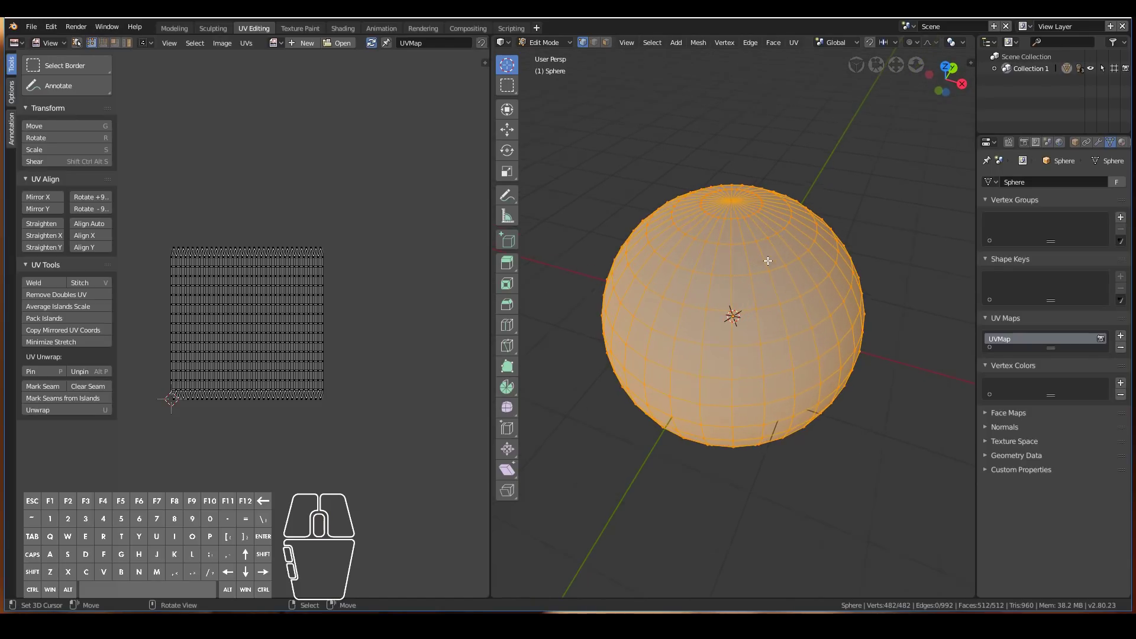
scroll(246, 329, "up", 2)
key("a")
scroll(282, 330, "down", 1)
key("a")
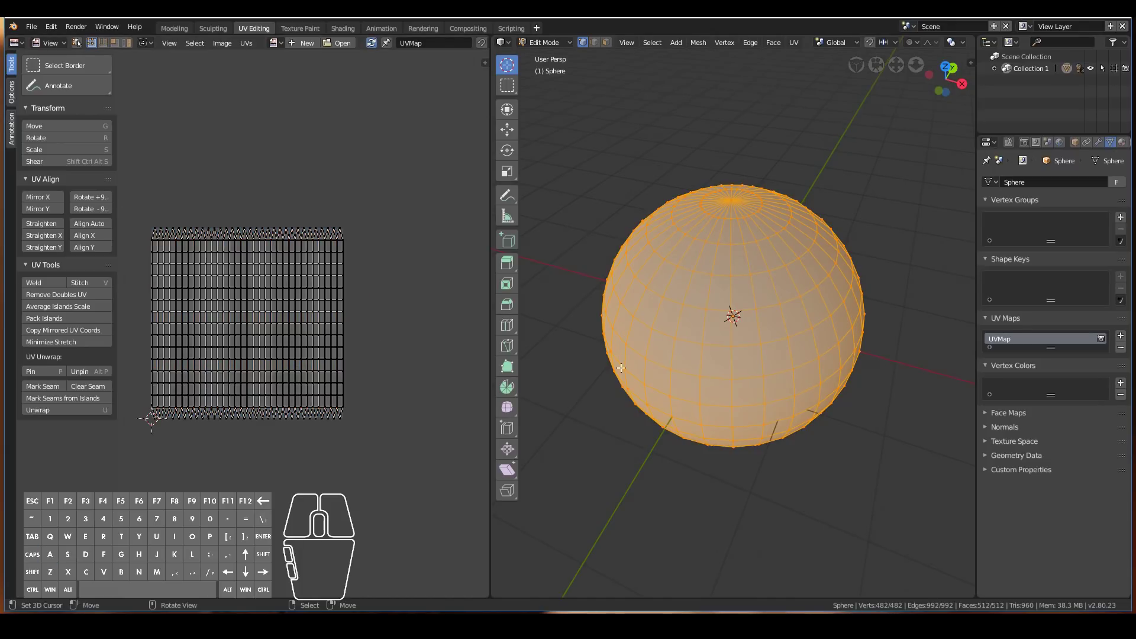
Step: Select only the vertex at the sphere's top pole
right_click(745, 235)
right_click(734, 204)
middle_click_drag(719, 215, 742, 250)
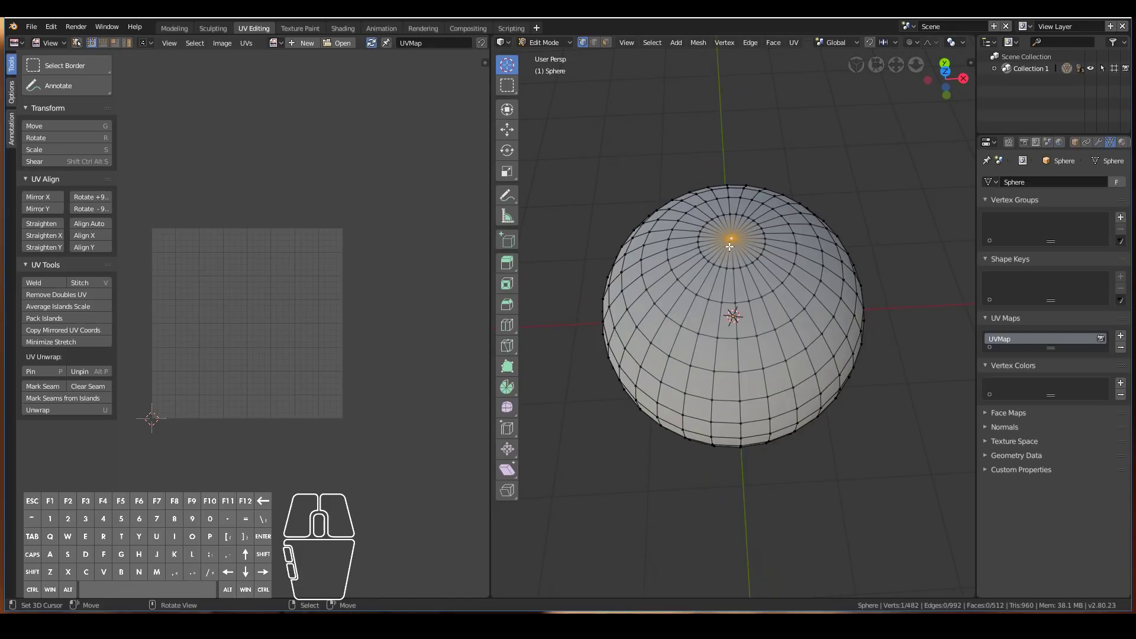
scroll(803, 252, "up", 2)
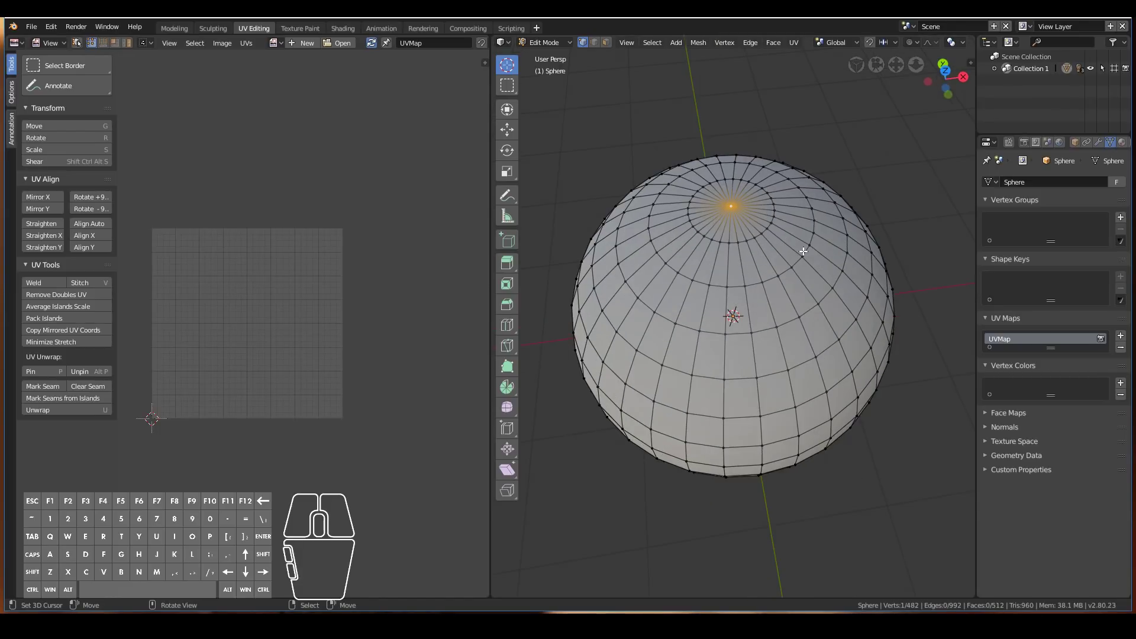
middle_click_drag(804, 252, 790, 232)
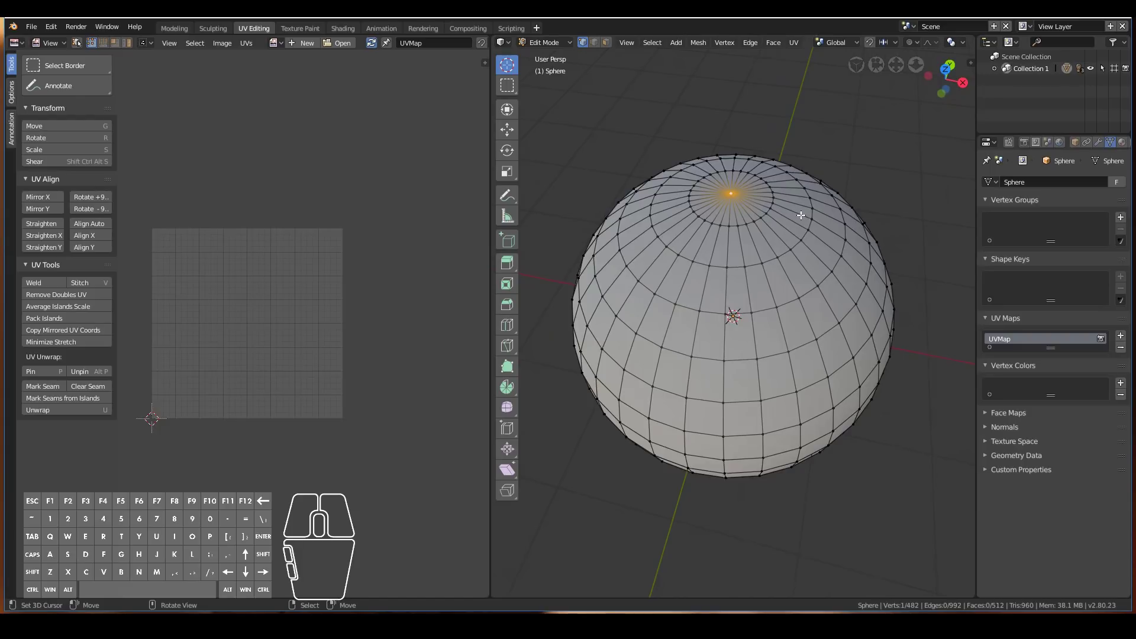
Step: Select the complete vertical edge loop around the sphere, running through both the top and bottom poles
left_click(801, 216, "alt")
middle_click_drag(785, 222, 935, 412)
scroll(694, 254, "up", 2)
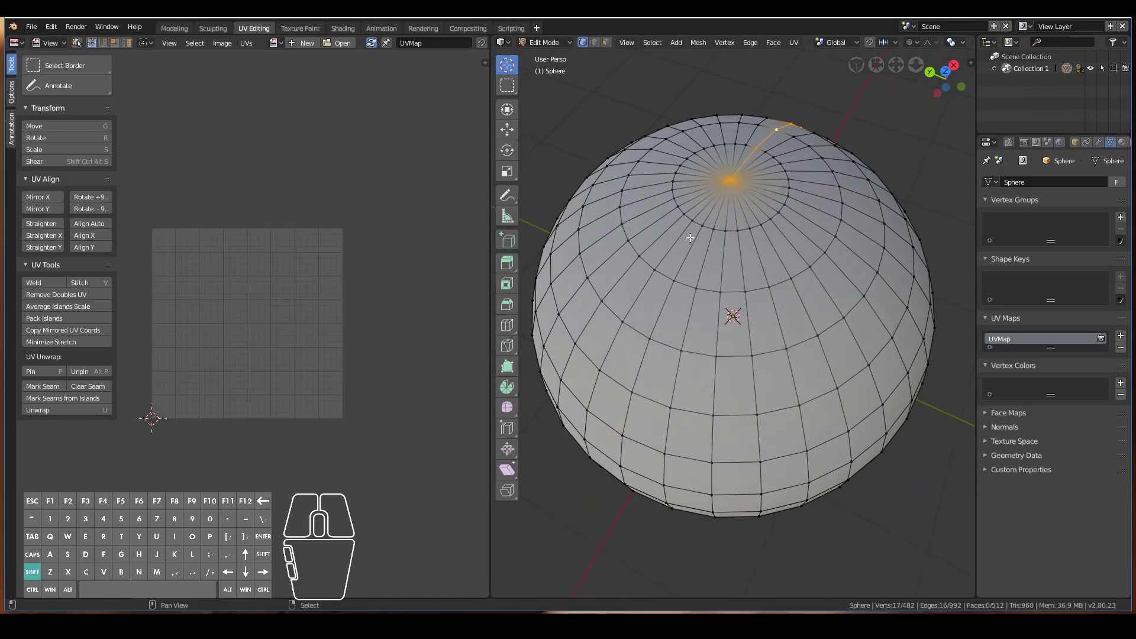
right_click(697, 205, "alt+shift")
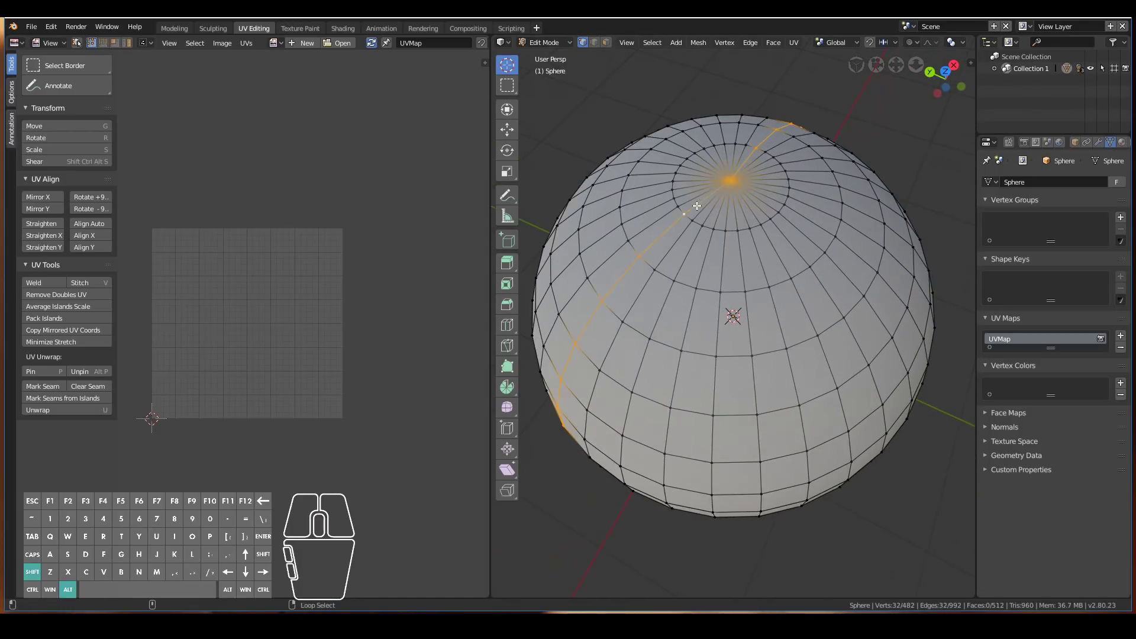
middle_click_drag(845, 316, 725, 361)
right_click(706, 359, "alt+shift")
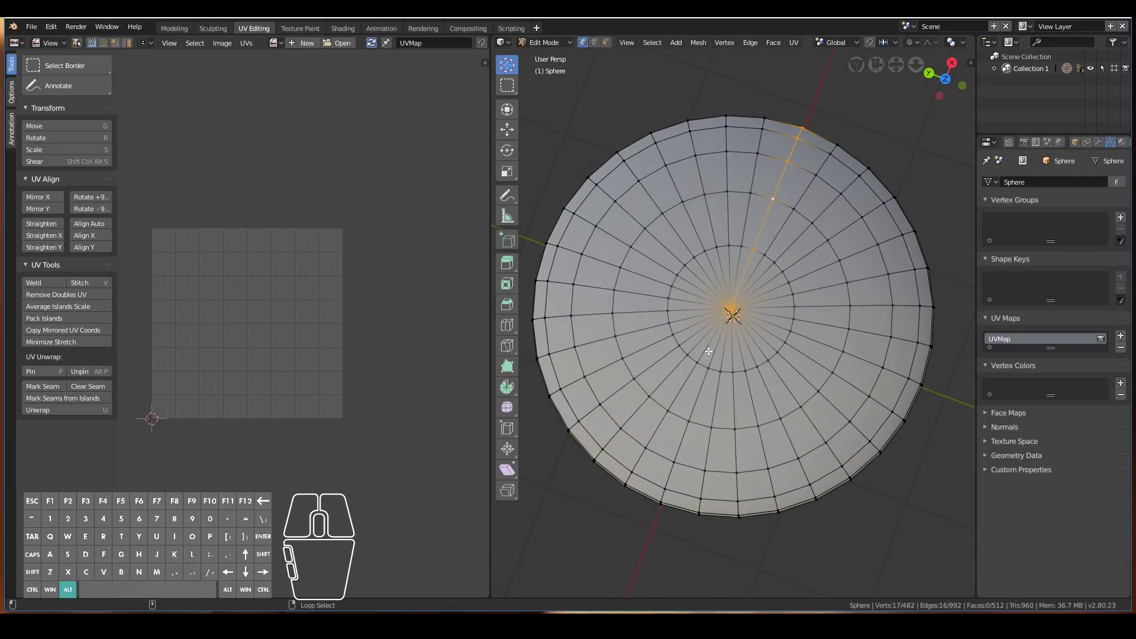
right_click(717, 348, "alt+shift")
middle_click_drag(788, 414, 728, 204)
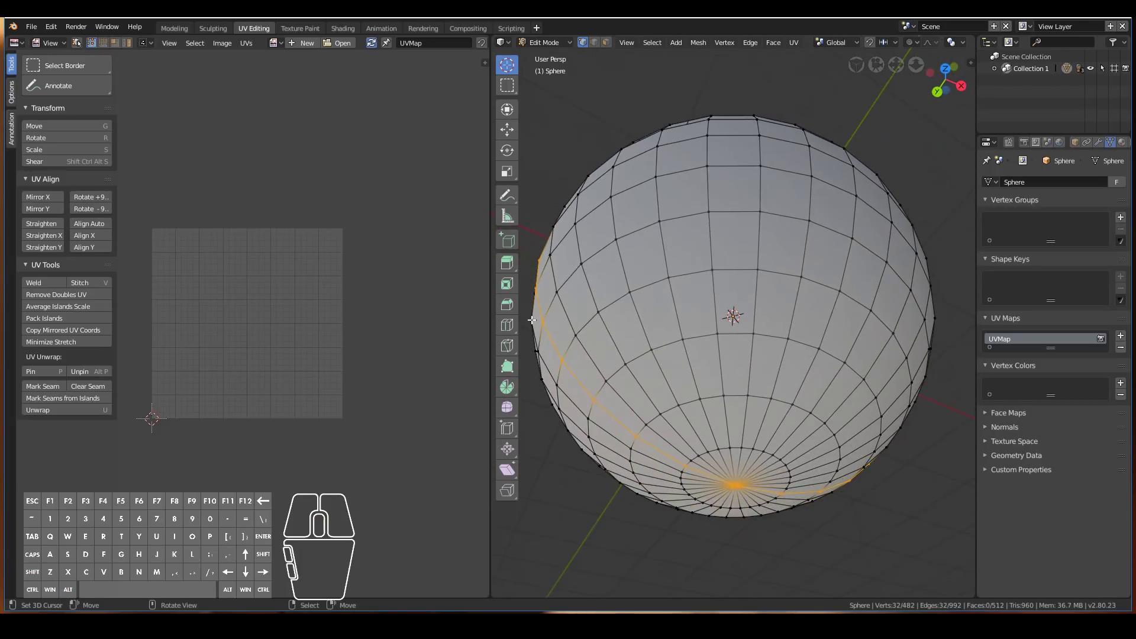
middle_click_drag(825, 279, 723, 277)
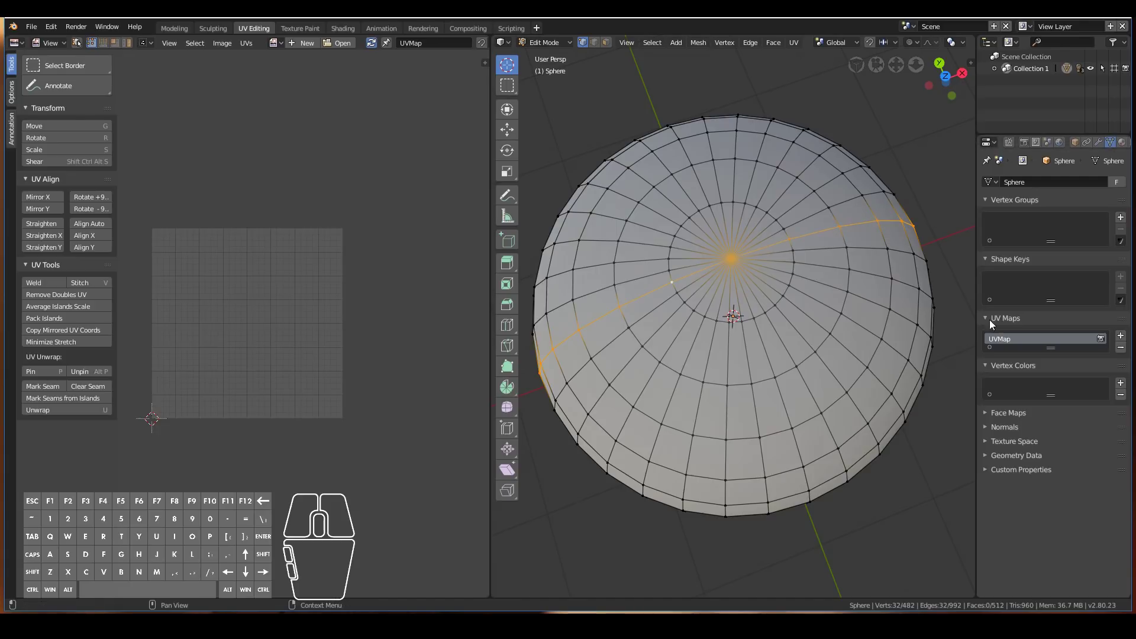
Step: Mark the selected pole-to-pole edge loop on the sphere as a UV seam
middle_click_drag(710, 278, 710, 260)
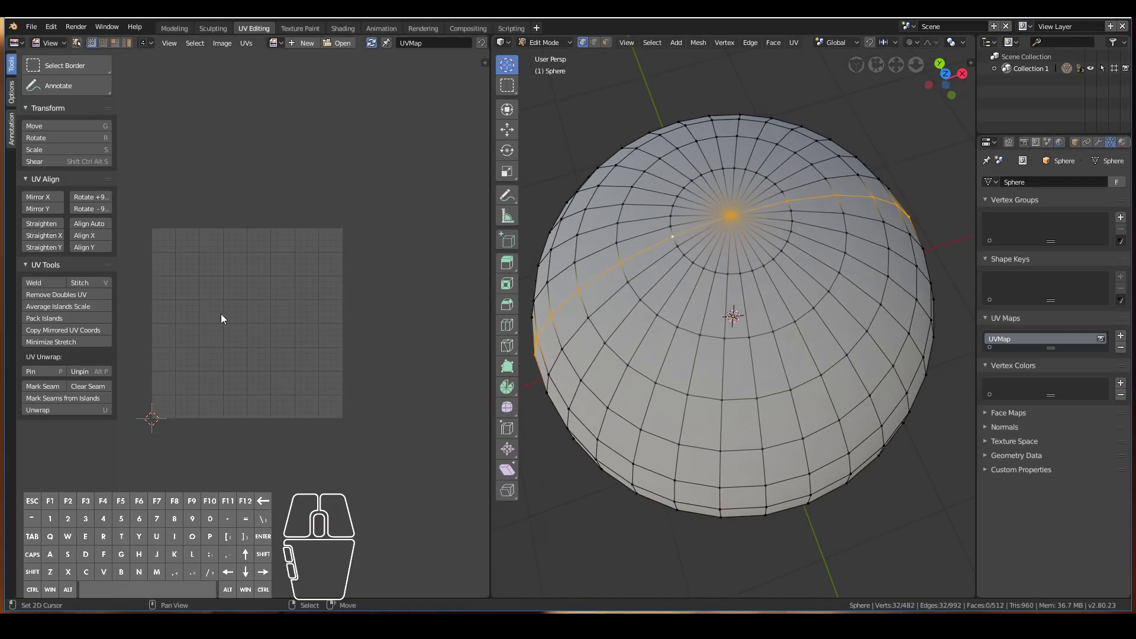
middle_click_drag(747, 335, 754, 340)
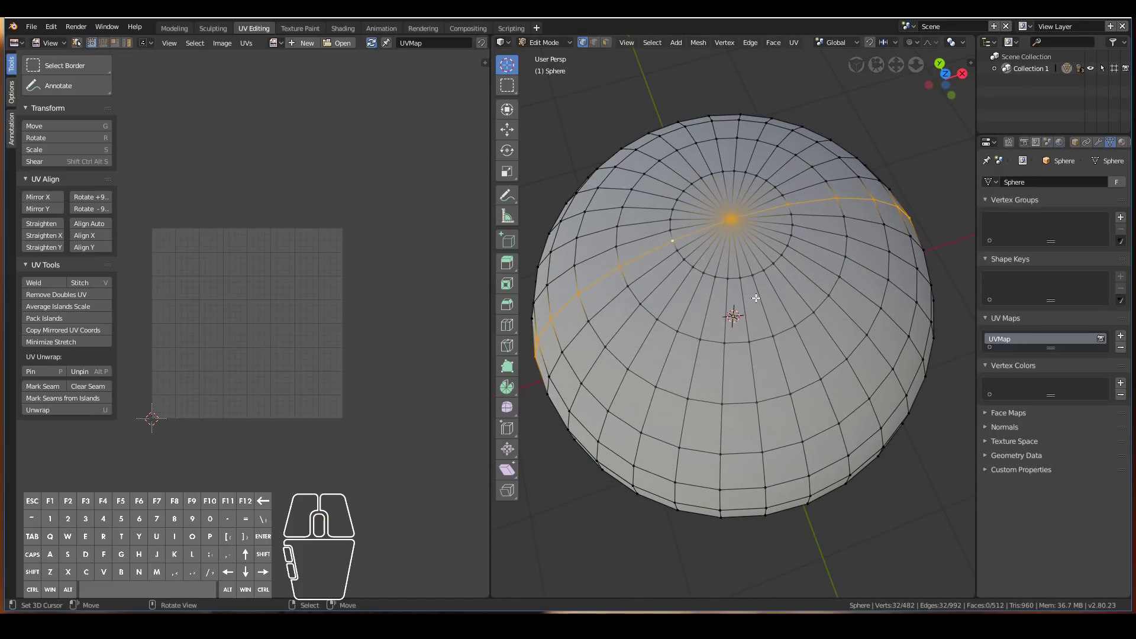
key("ctrl+e")
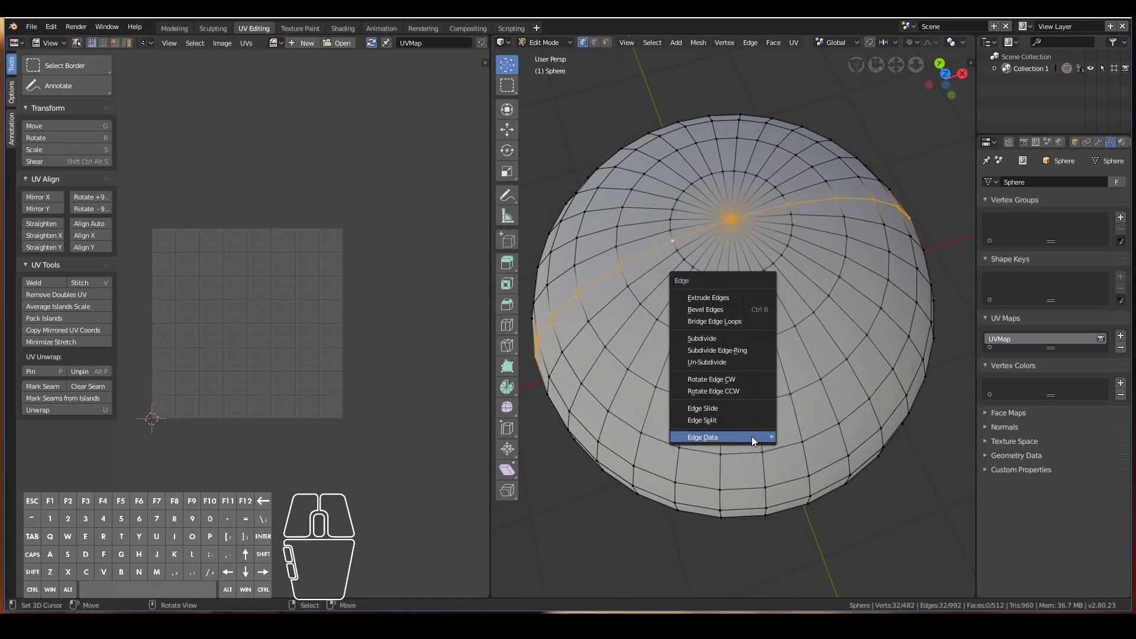
mouse_move(752, 439)
left_click(818, 463)
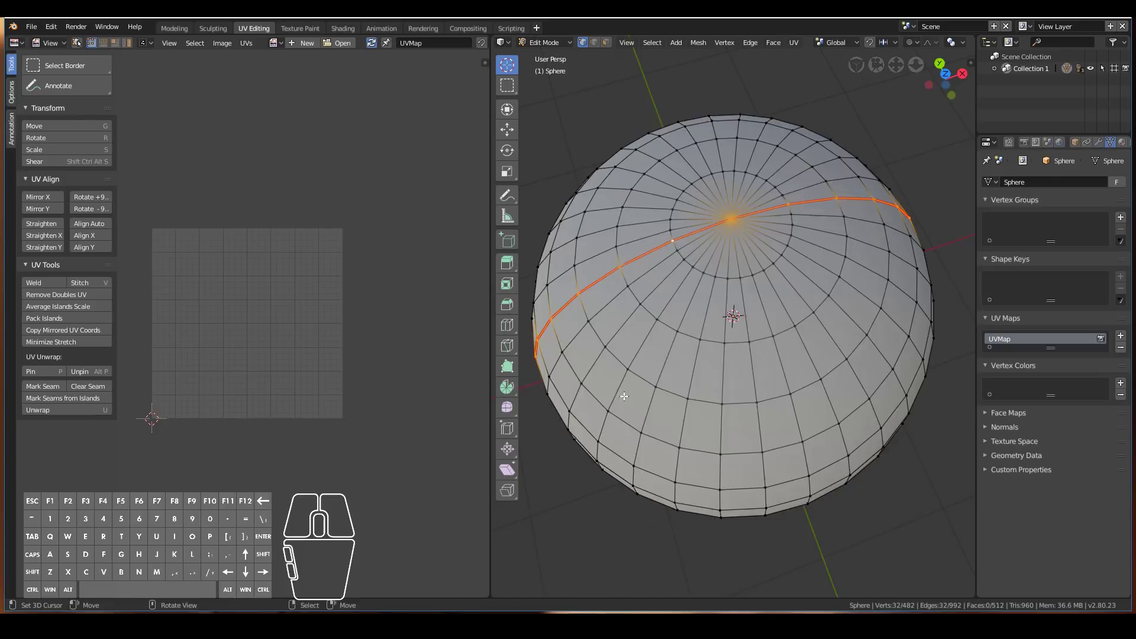
Step: Select the sphere's entire mesh and unwrap it along the marked seam
middle_click_drag(740, 289, 748, 283)
key("a")
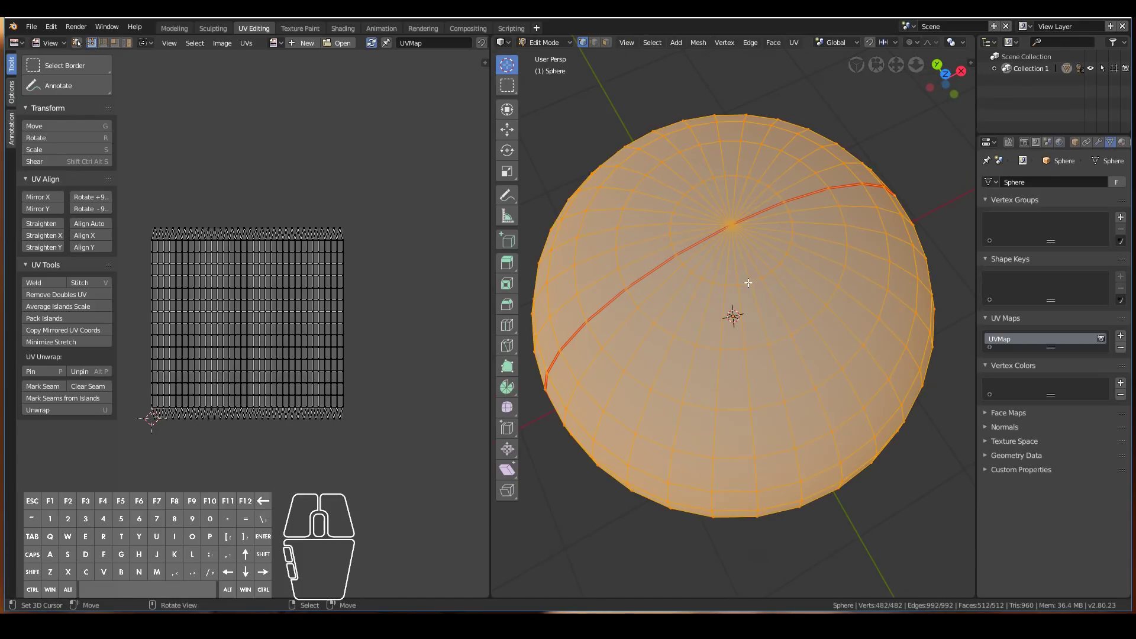
key("u")
left_click(749, 283)
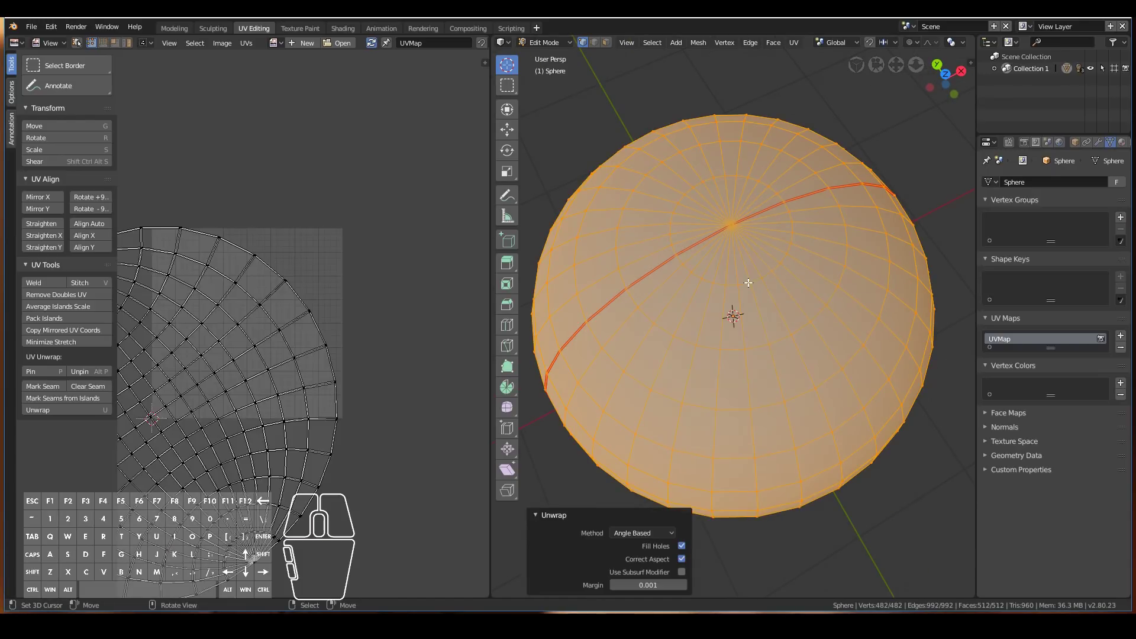
scroll(280, 392, "down", 6)
scroll(280, 392, "up", 4)
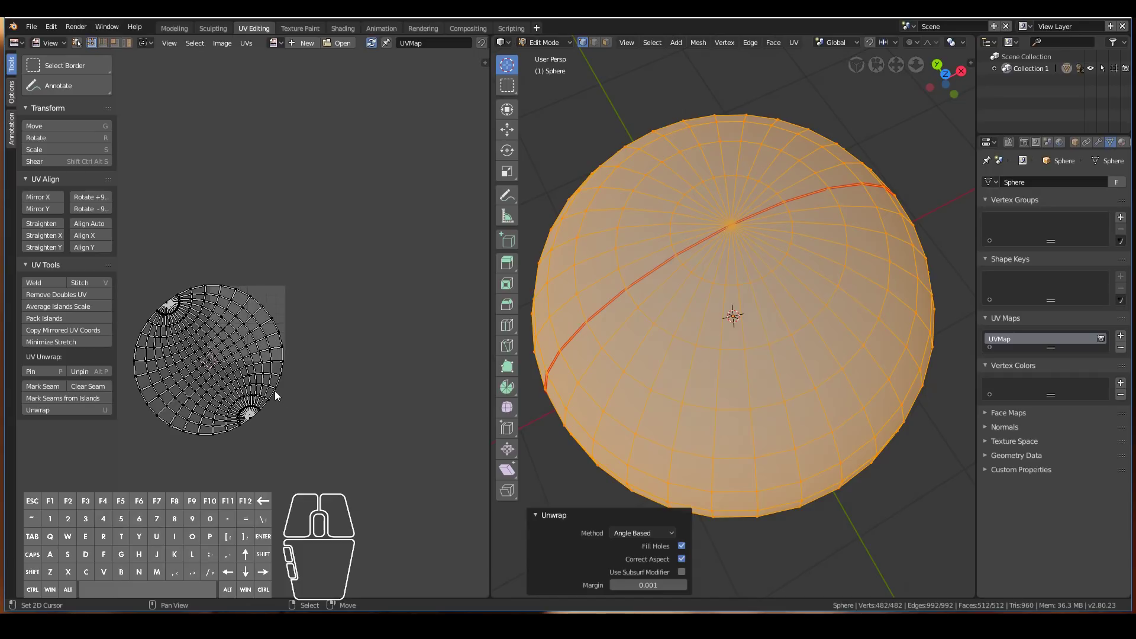
scroll(248, 393, "down", 1)
Step: Move one of the two overlapping circular UV islands diagonally up and to the right, clear of the other
key("a")
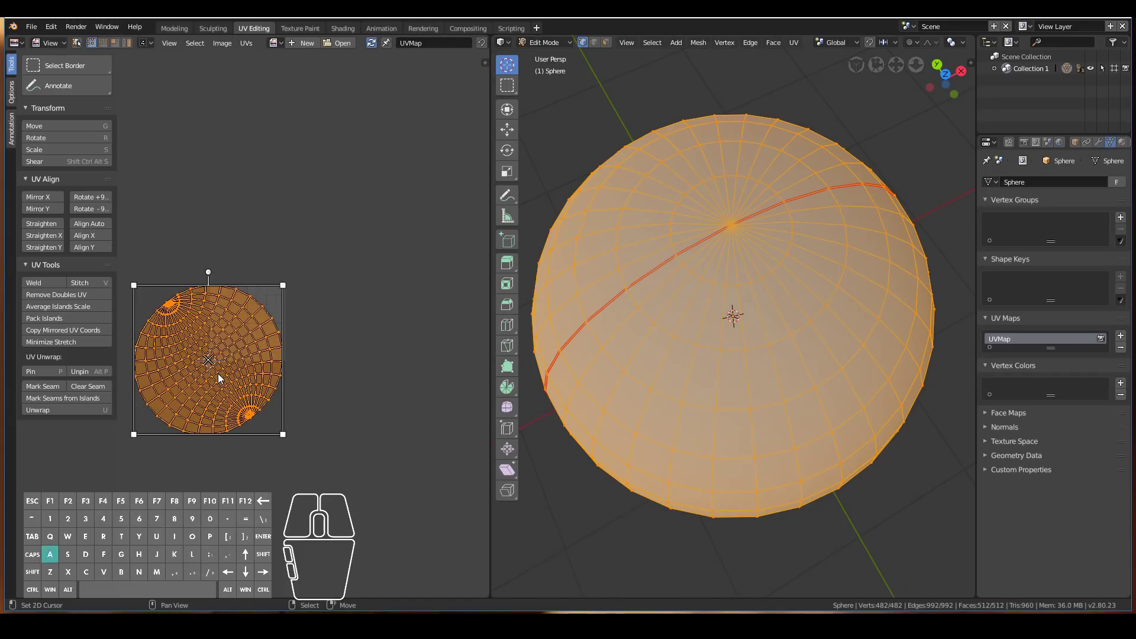
key("a")
key("alt+a")
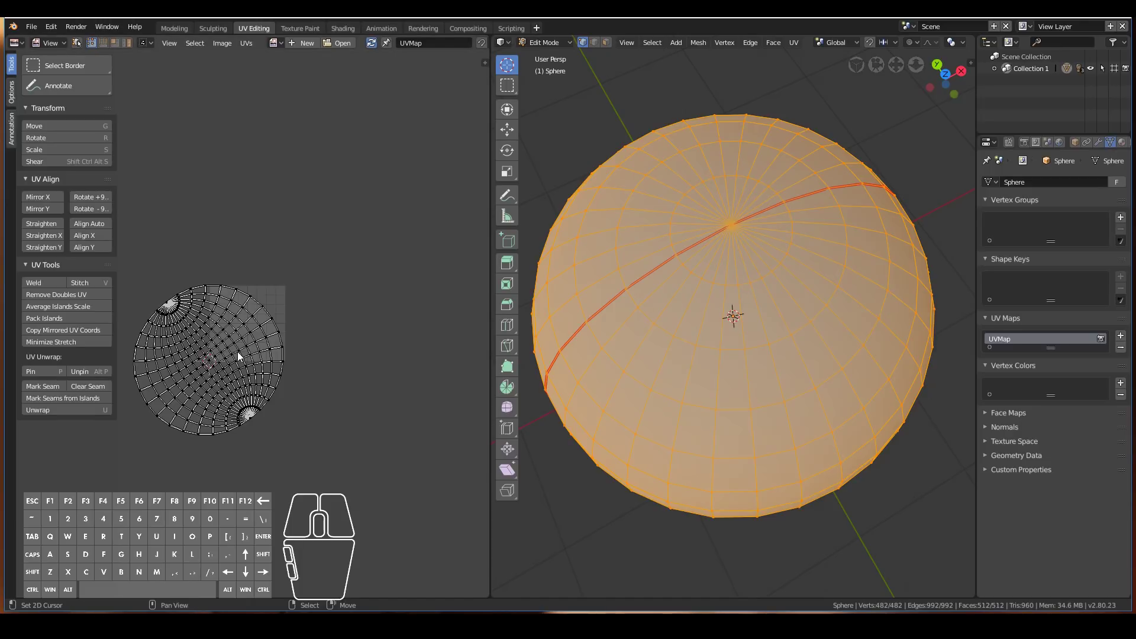
key("a")
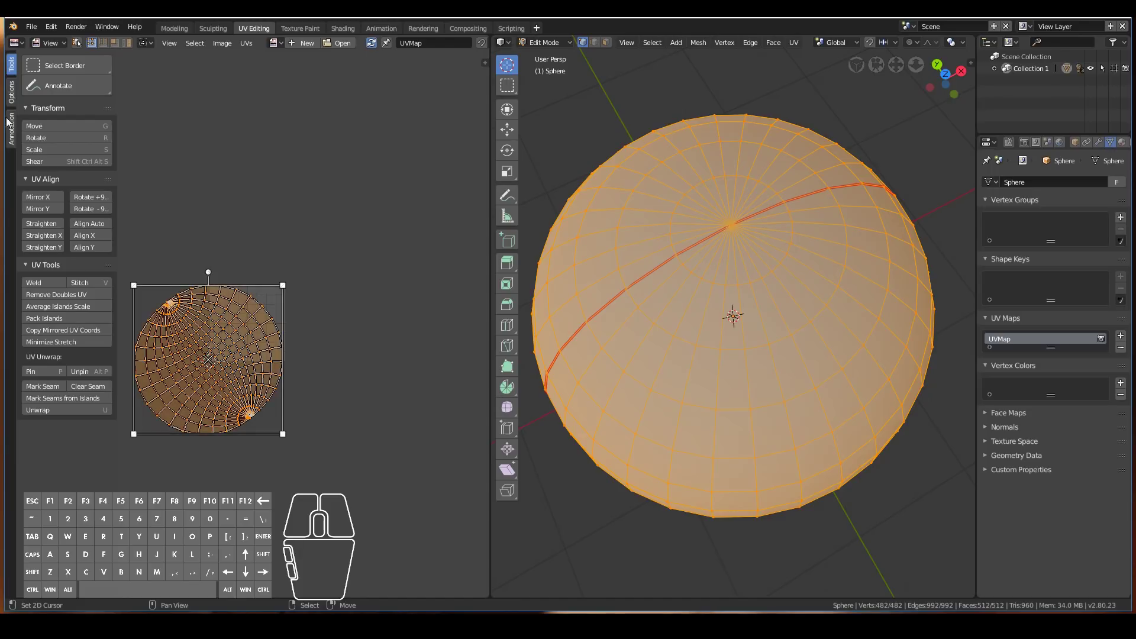
left_click(42, 126)
key("Return")
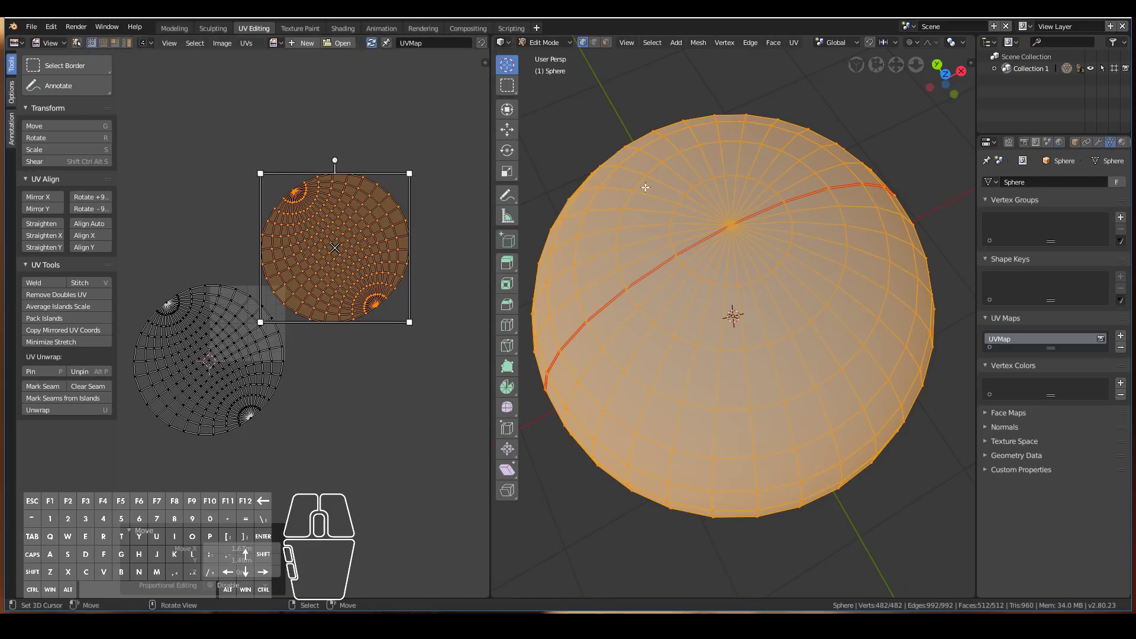
Step: Select both UV islands, scale them down together and position them inside the UV square with a small margin
left_click(296, 378)
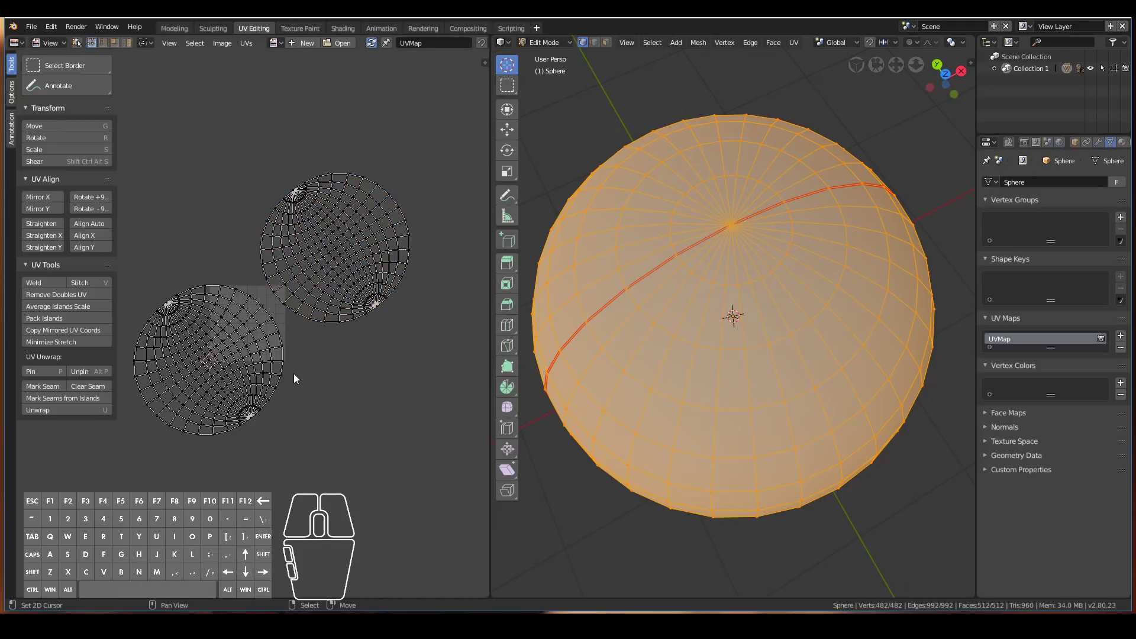
key("a")
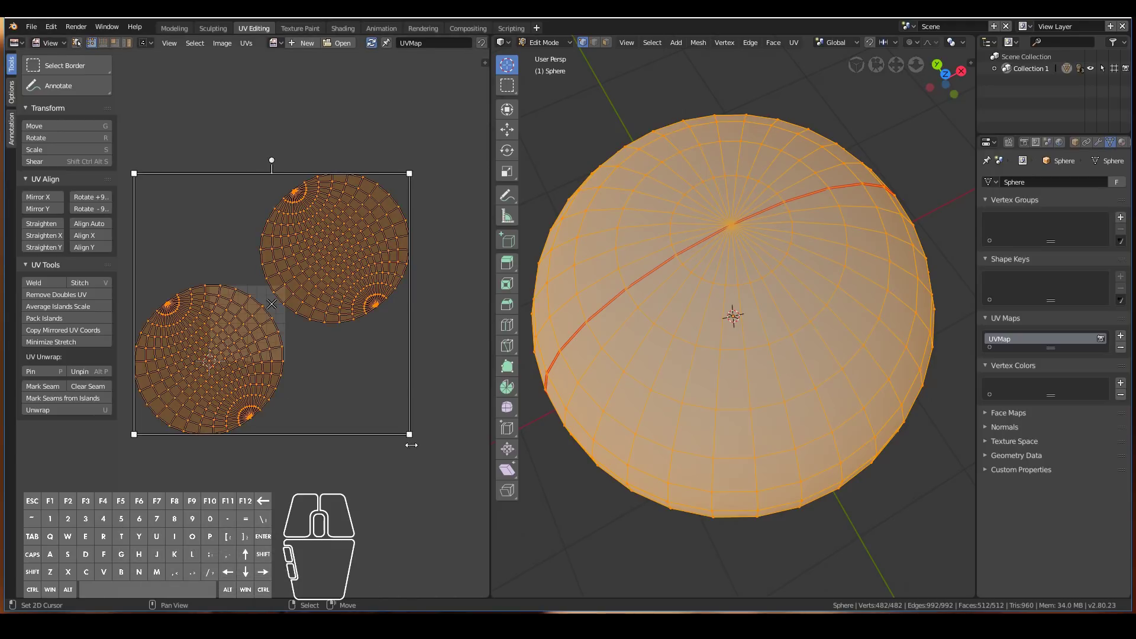
left_click_drag(409, 434, 213, 248)
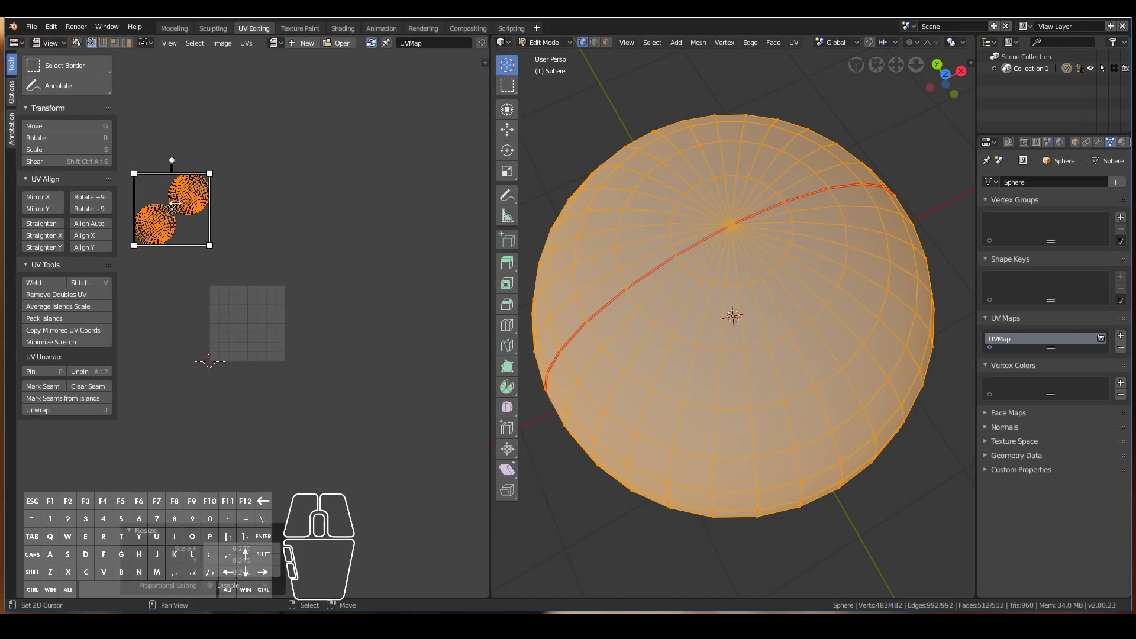
left_click_drag(168, 210, 249, 329)
scroll(243, 237, "up", 4)
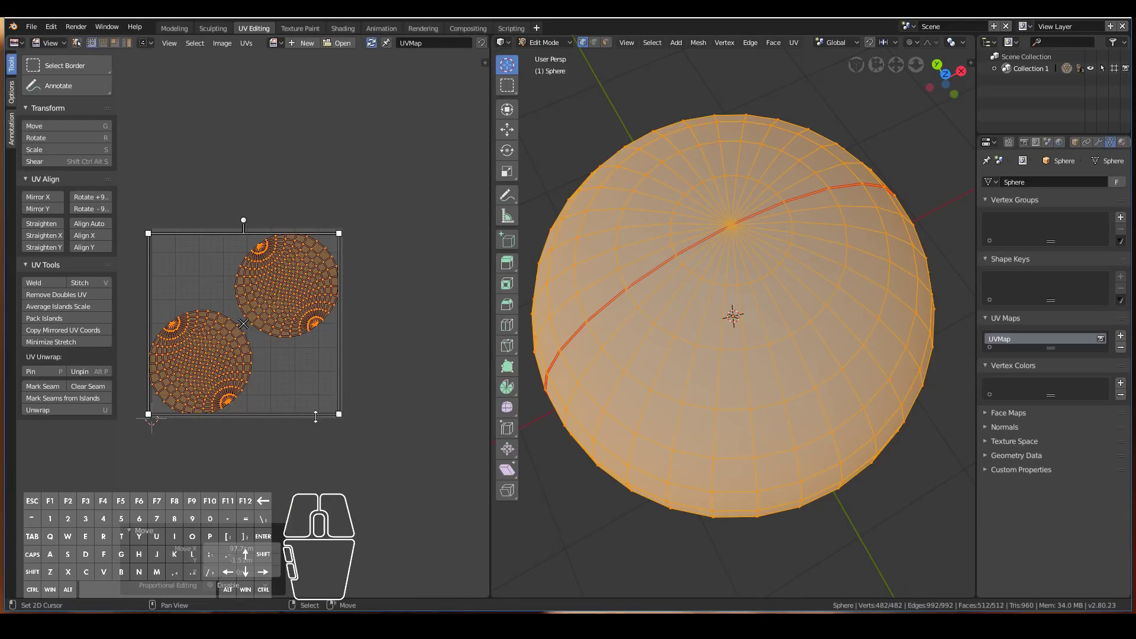
left_click(273, 352)
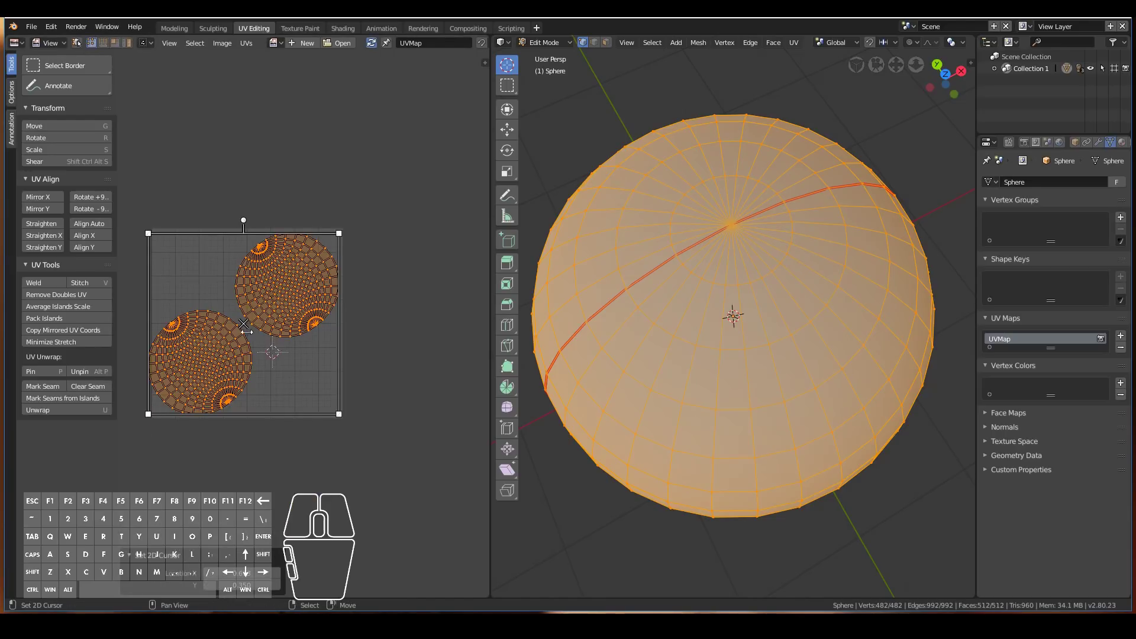
left_click_drag(243, 324, 248, 324)
left_click_drag(367, 414, 358, 407)
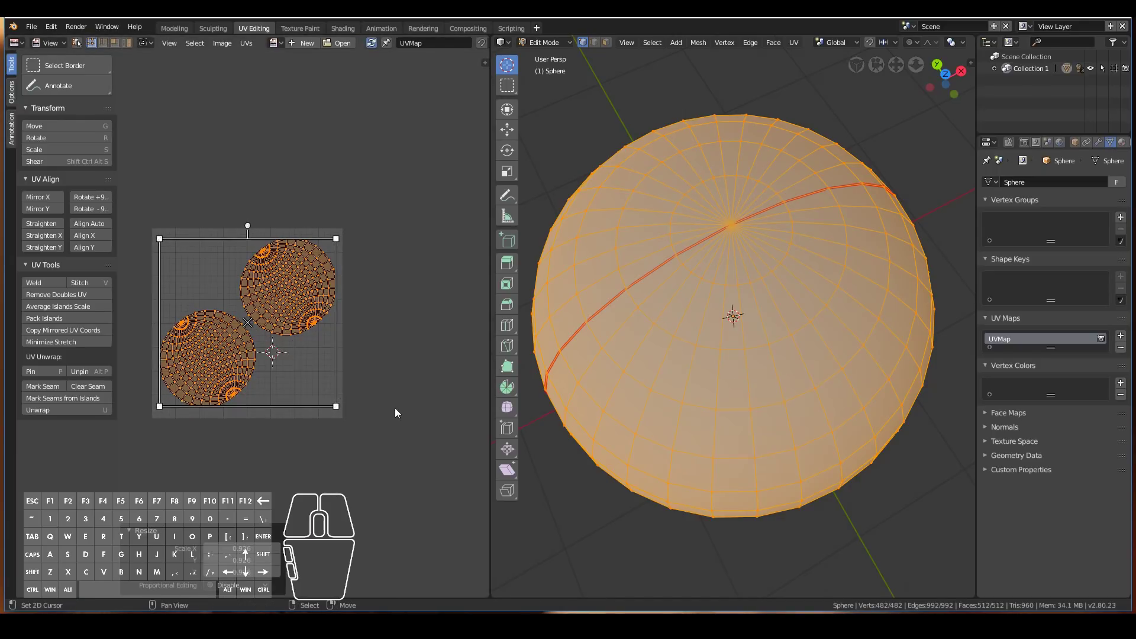
key("r")
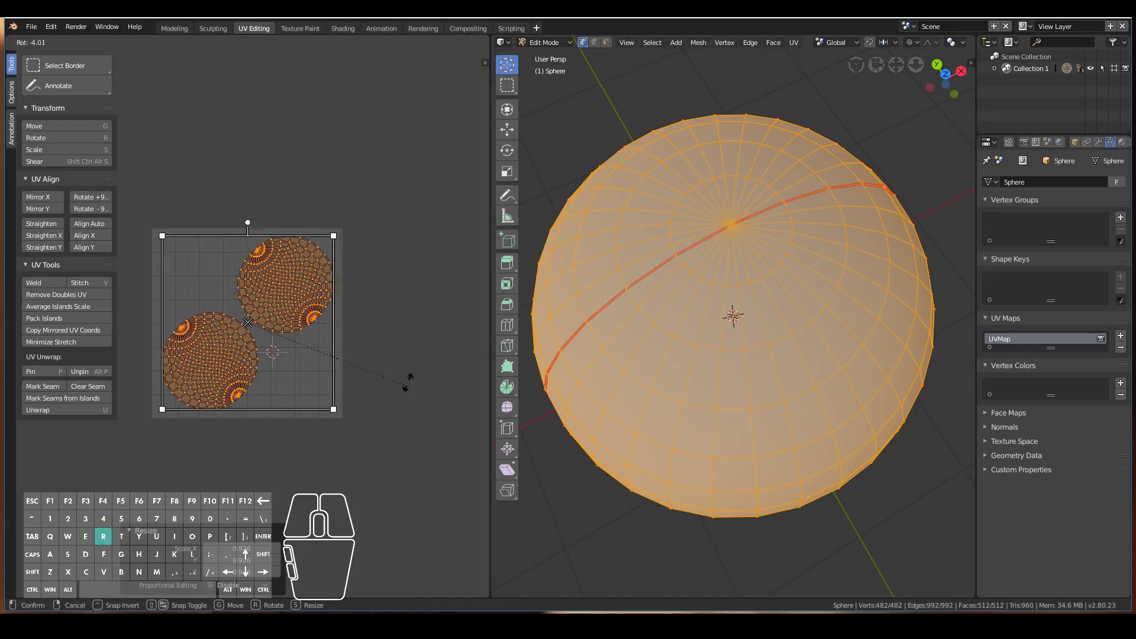
right_click(417, 388)
key("g")
key("s")
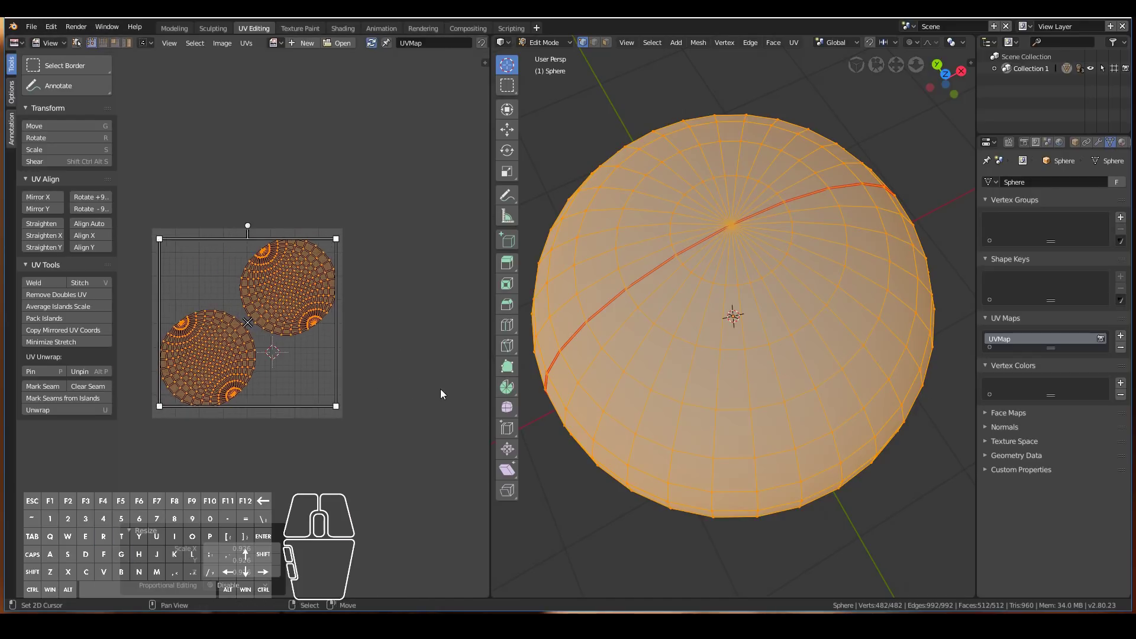
right_click(431, 418)
Step: Deselect the UV islands and open the sphere in the Texture Paint workspace
key("alt+a")
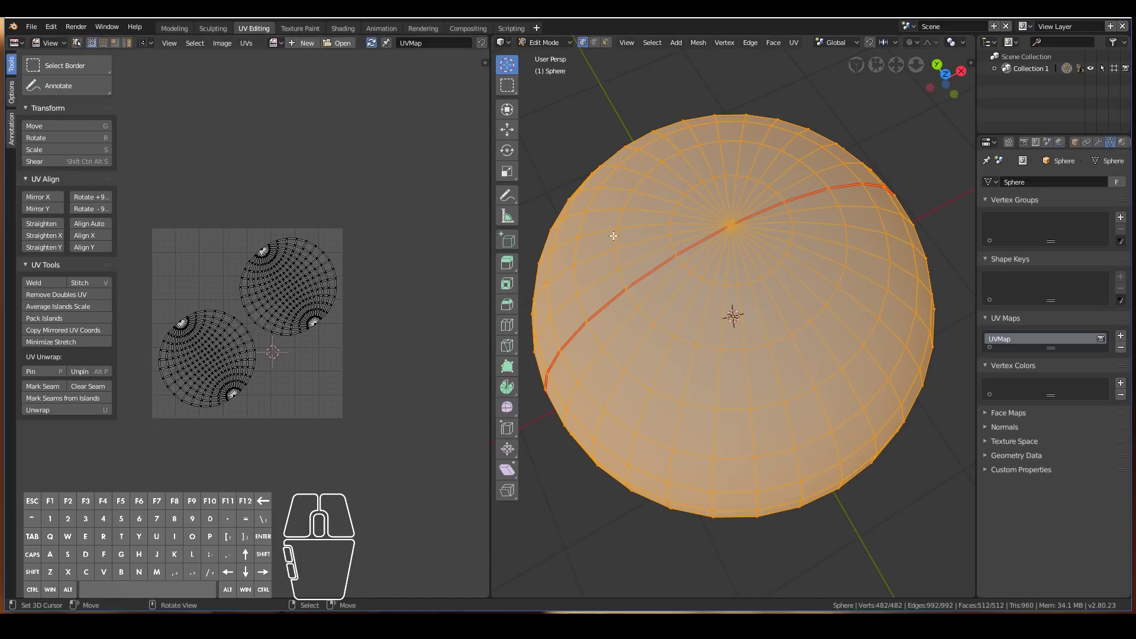
middle_click_drag(543, 371, 295, 299)
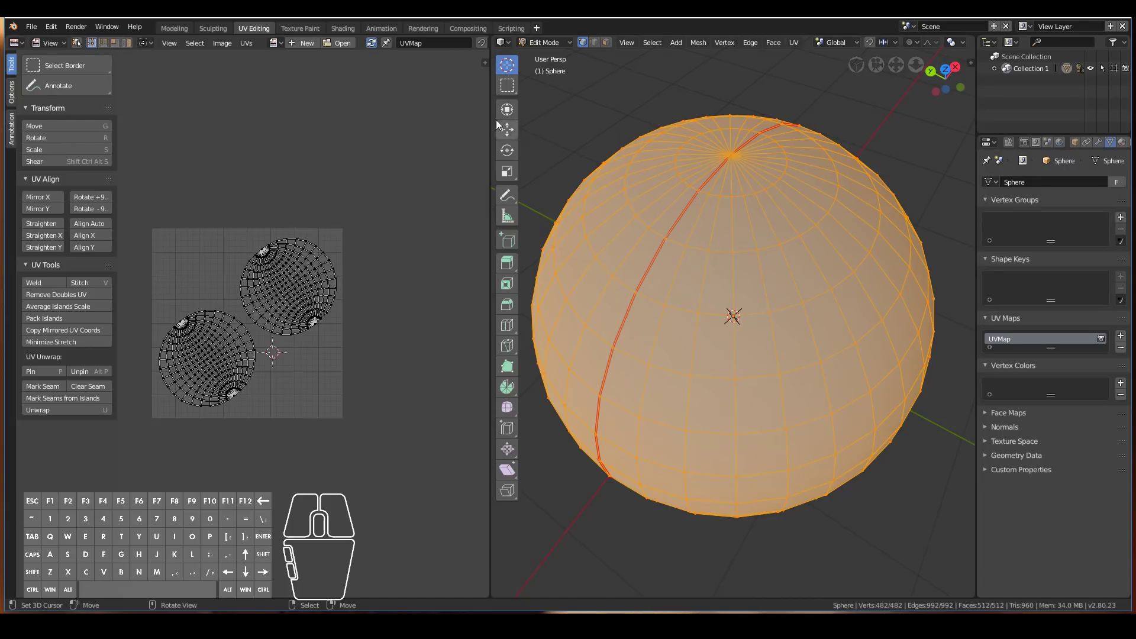
left_click(300, 29)
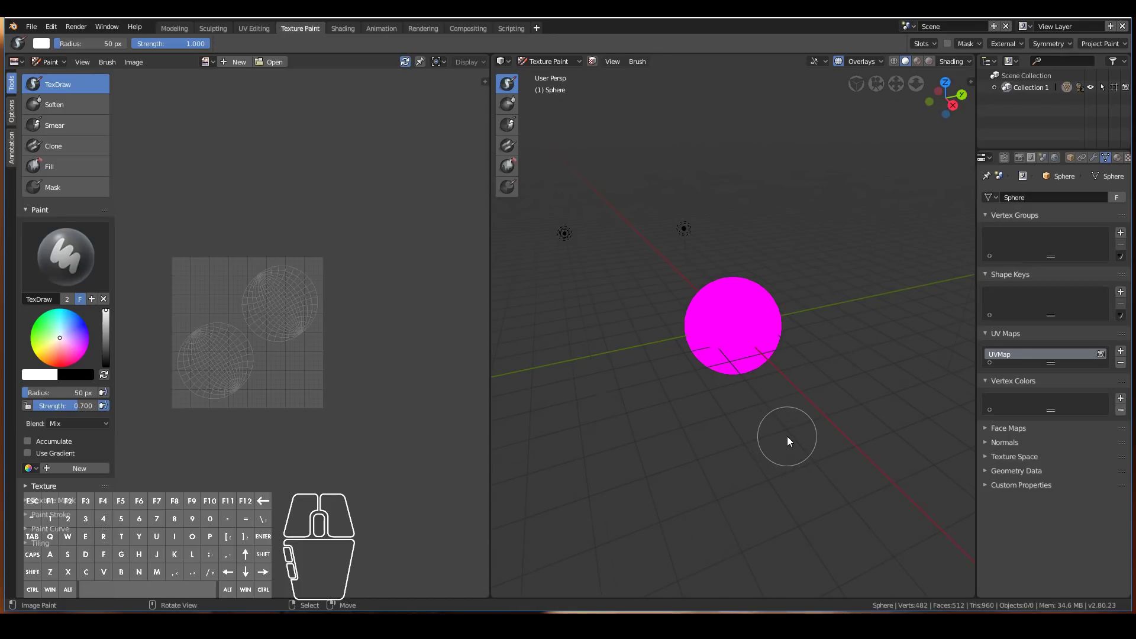
scroll(787, 442, "up", 2)
scroll(788, 442, "down", 2)
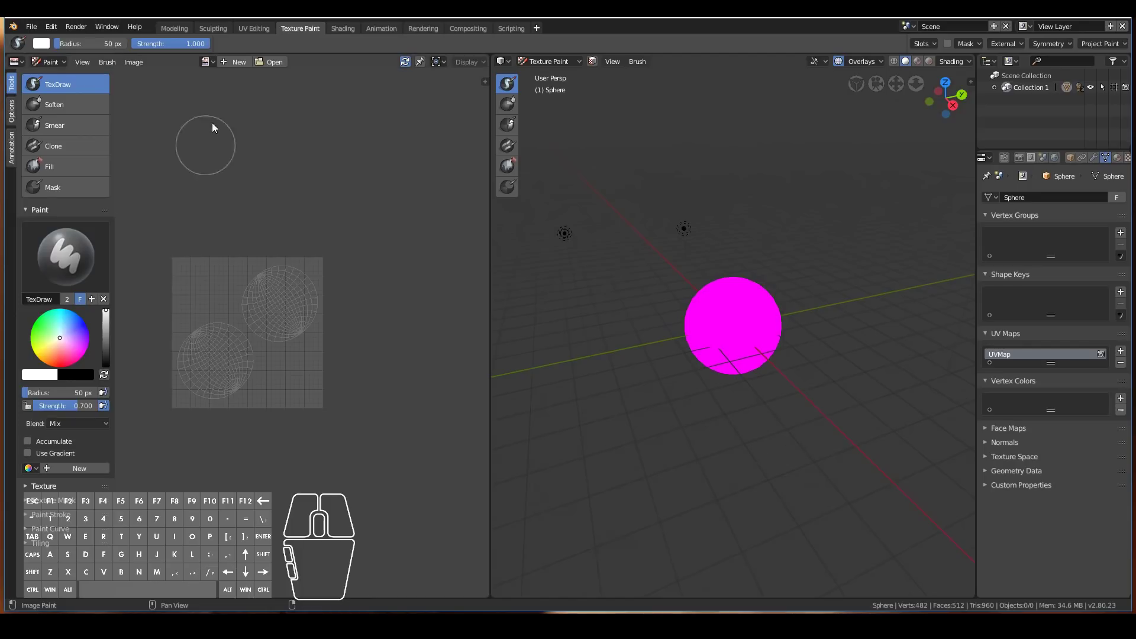
Step: Split the image editor into two stacked areas and turn the upper one into a Shader Editor
left_click_drag(487, 54, 475, 139)
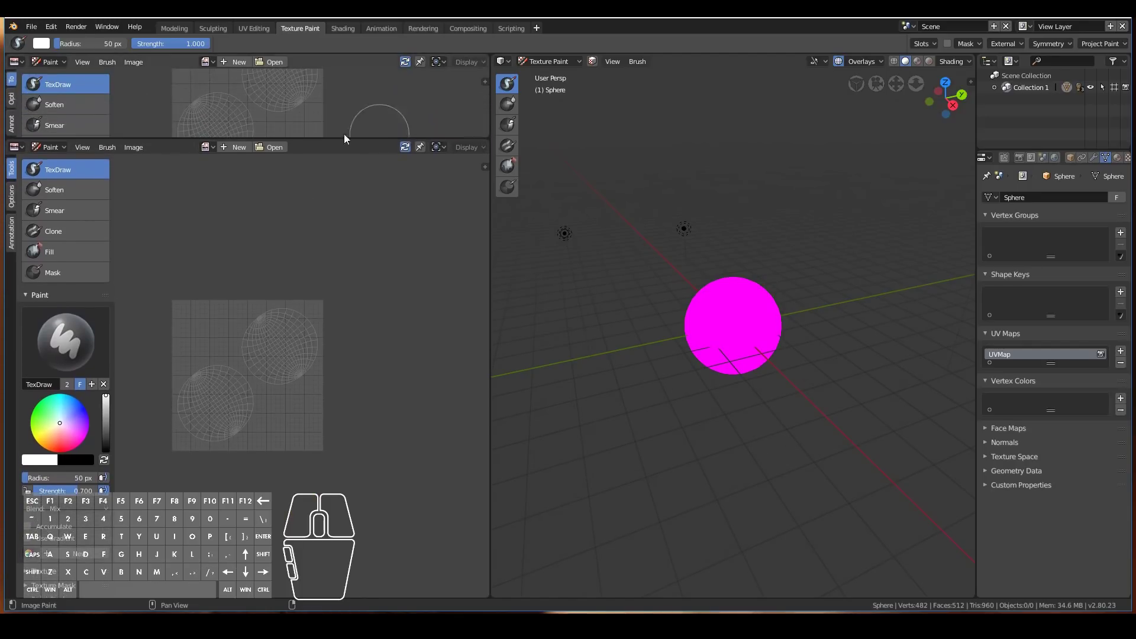
left_click(17, 60)
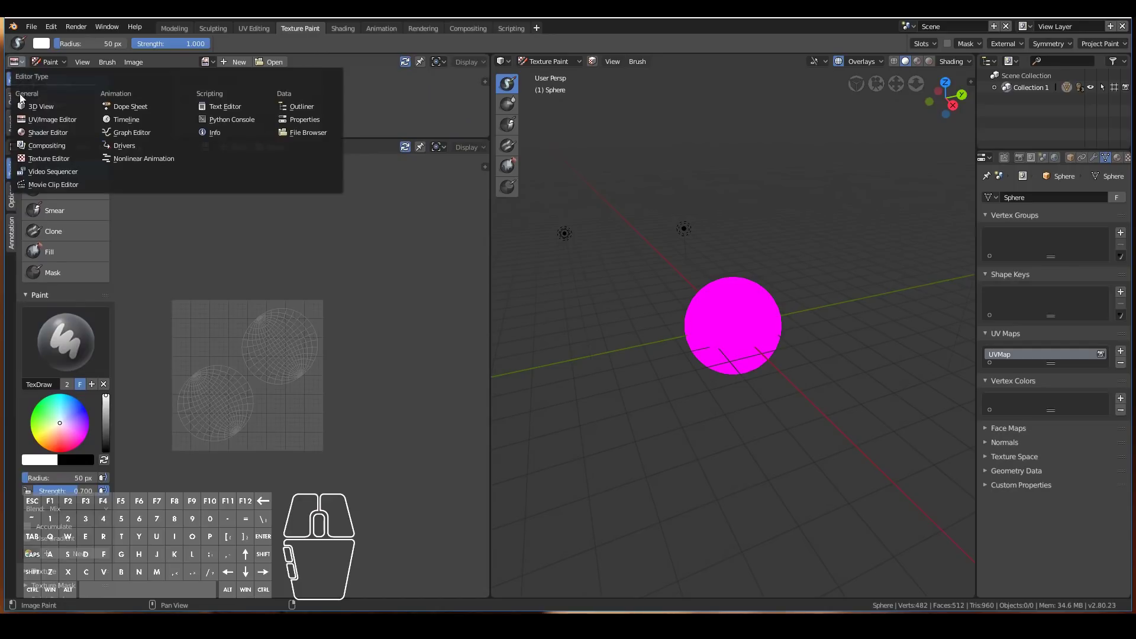
left_click(40, 132)
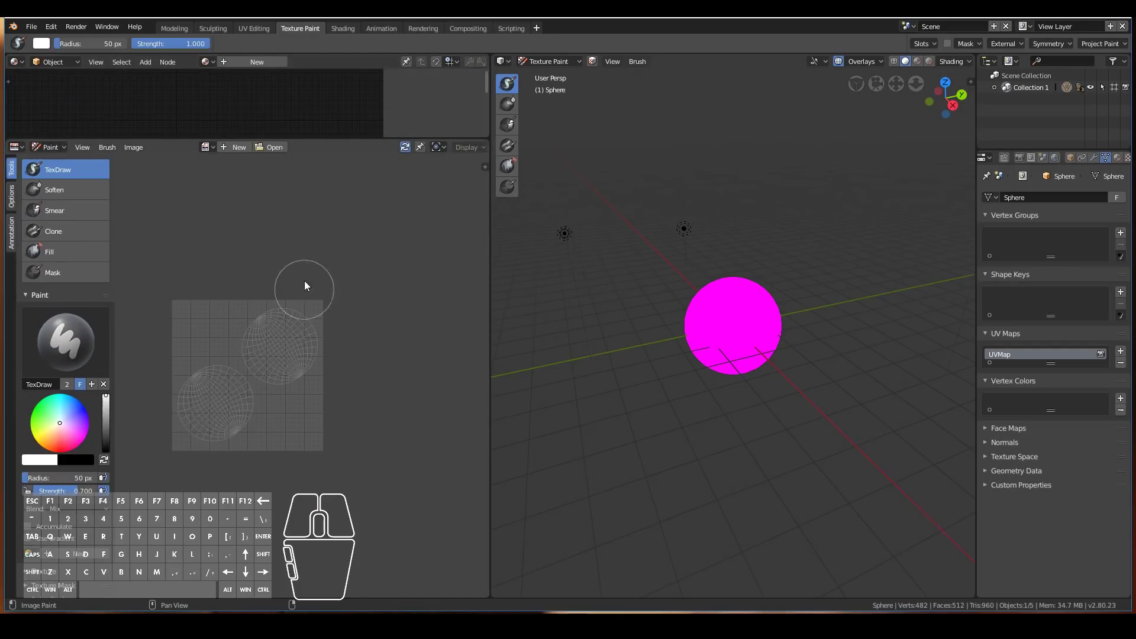
Step: Create a new material for the sphere and bring its nodes into view in the Shader Editor
scroll(707, 375, "up", 3)
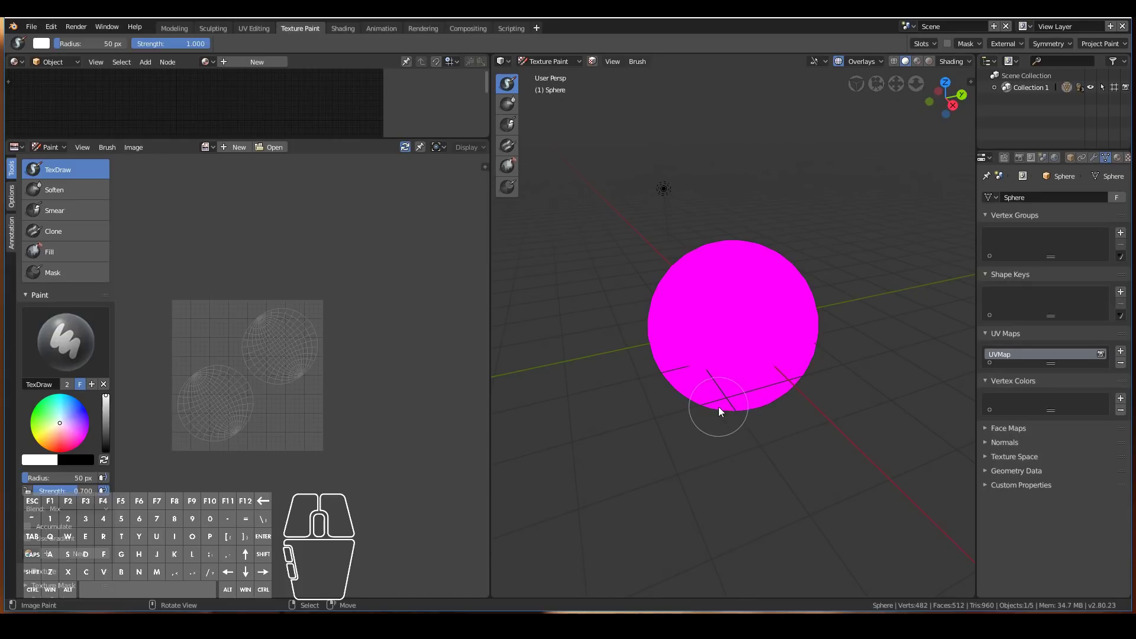
left_click(1116, 158)
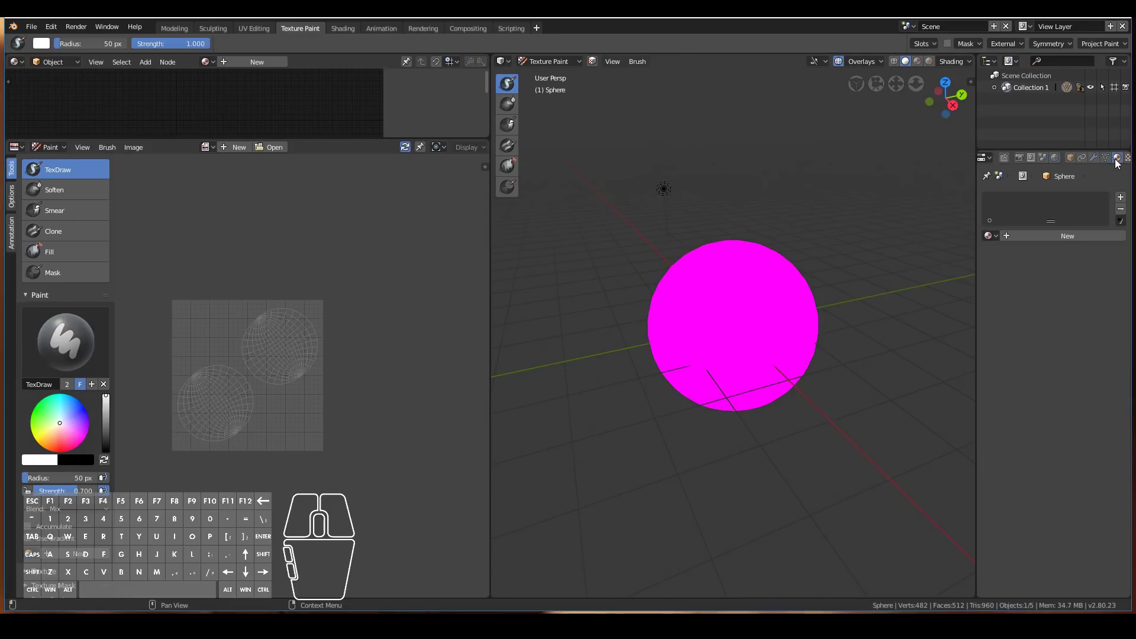
left_click(1069, 236)
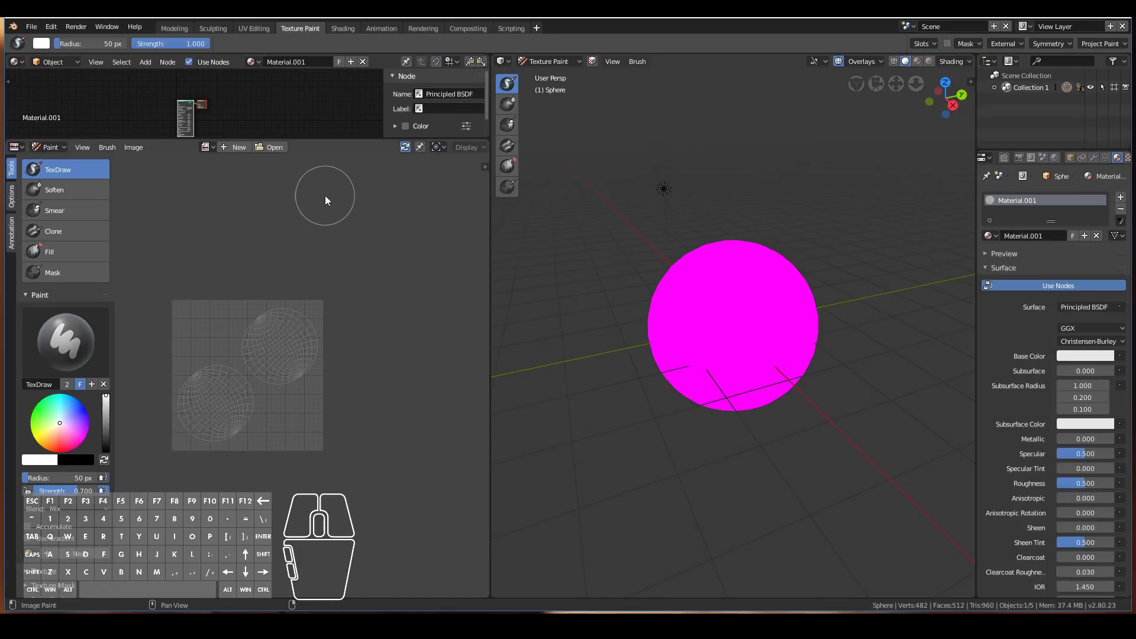
scroll(198, 121, "up", 5)
scroll(192, 109, "up", 2)
scroll(192, 108, "down", 6)
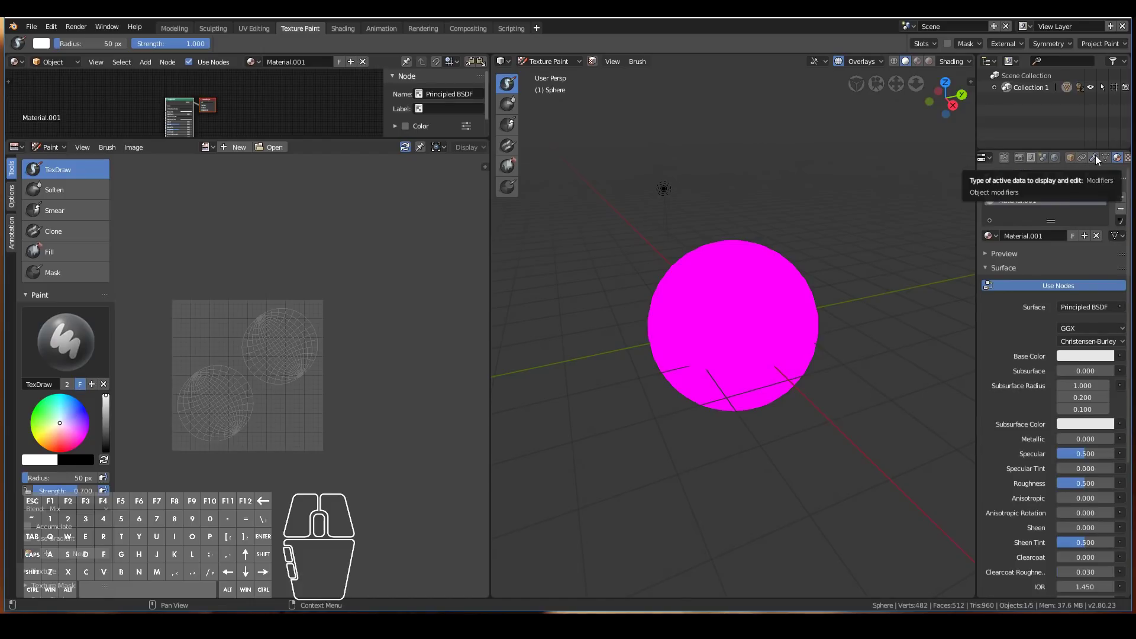
Step: Add a Base Color paint slot for the sphere's material, sized 2048 × 2048 px with a pale blue fill color
left_click(1005, 157)
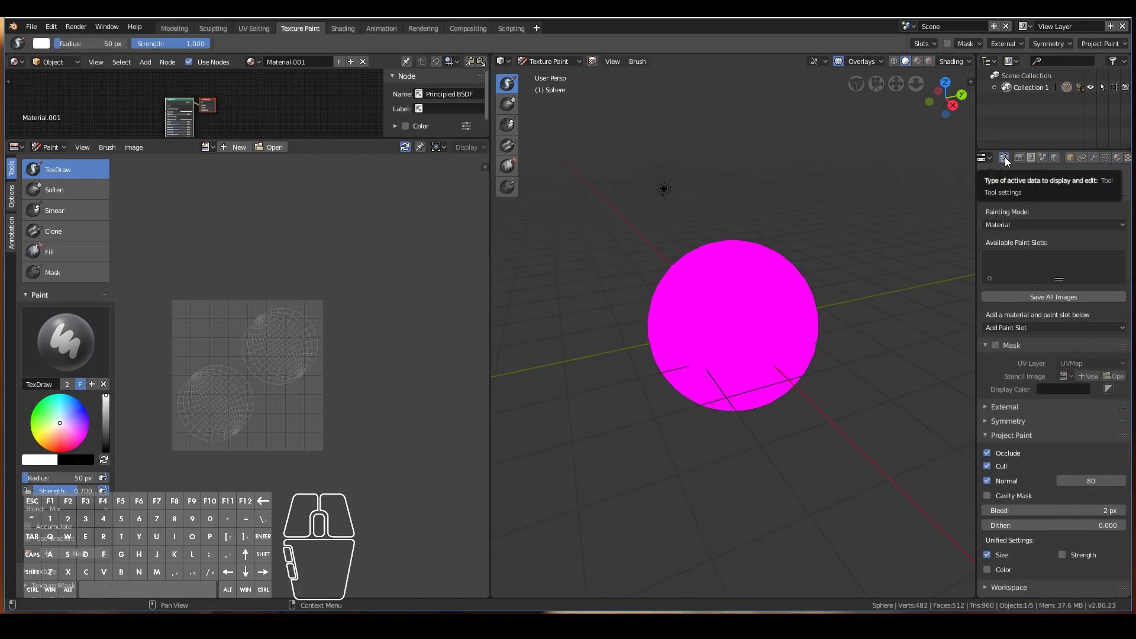
left_click(1026, 327)
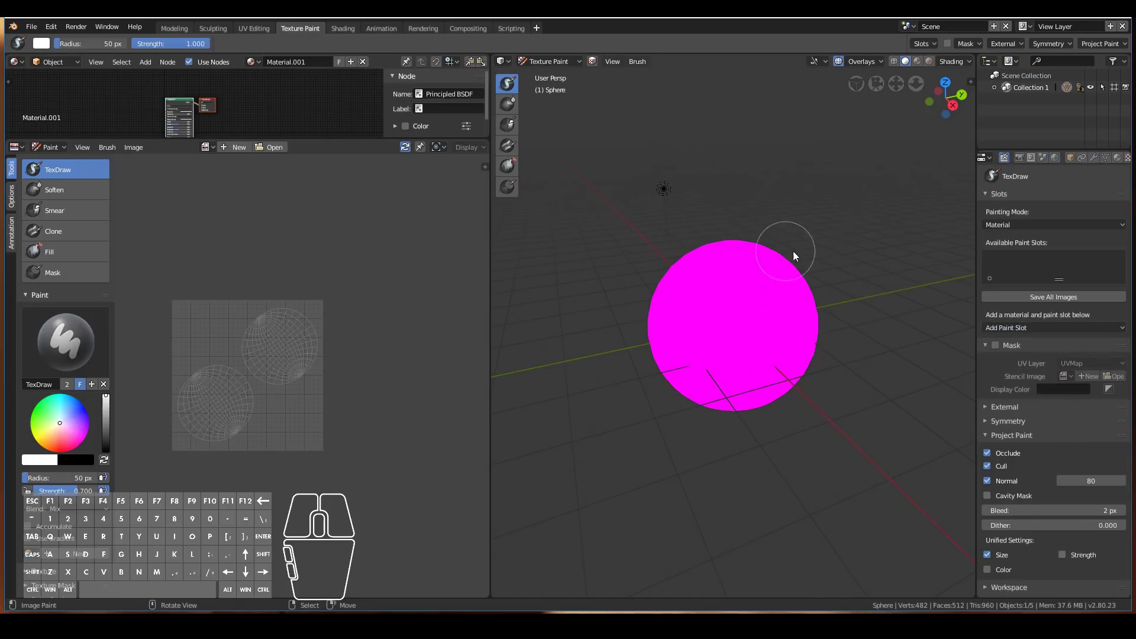
left_click(1006, 327)
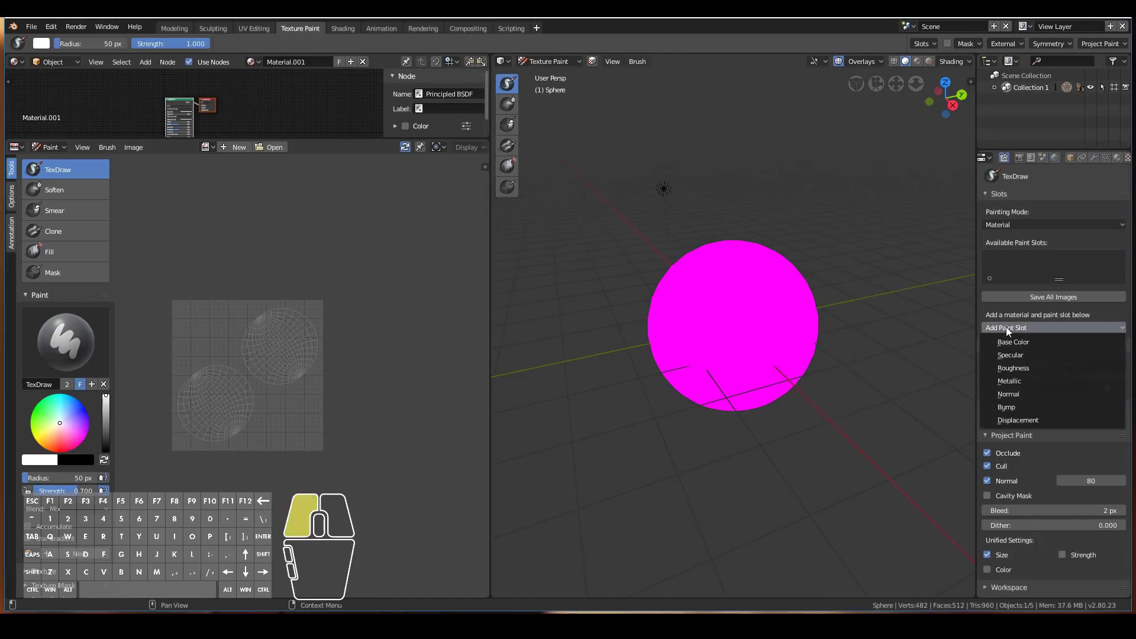
left_click(1017, 342)
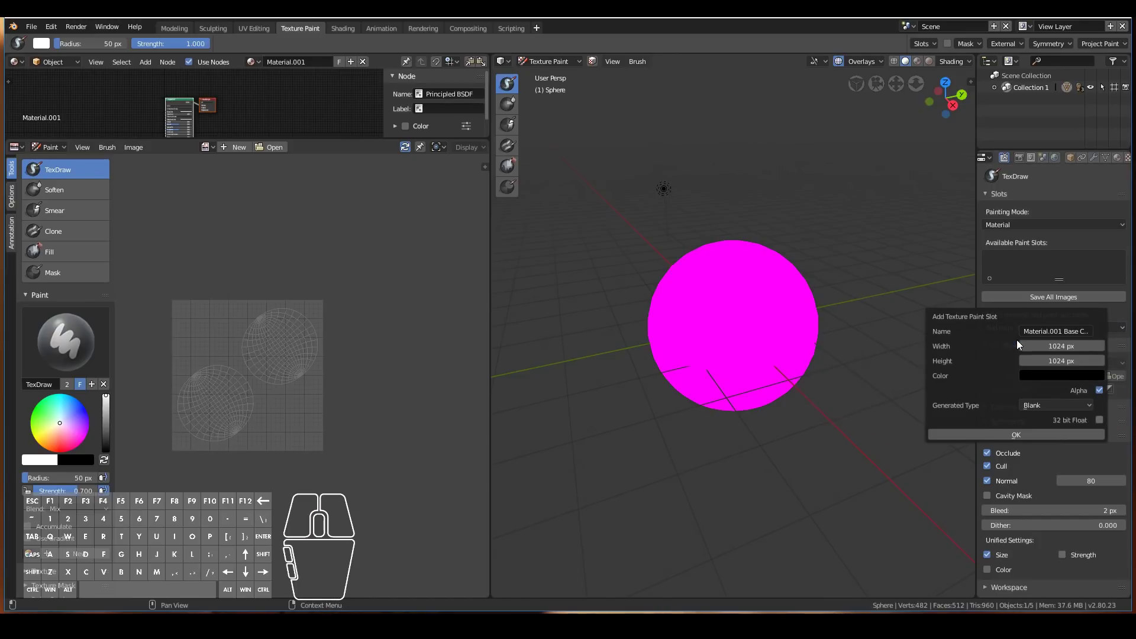
left_click(1057, 347)
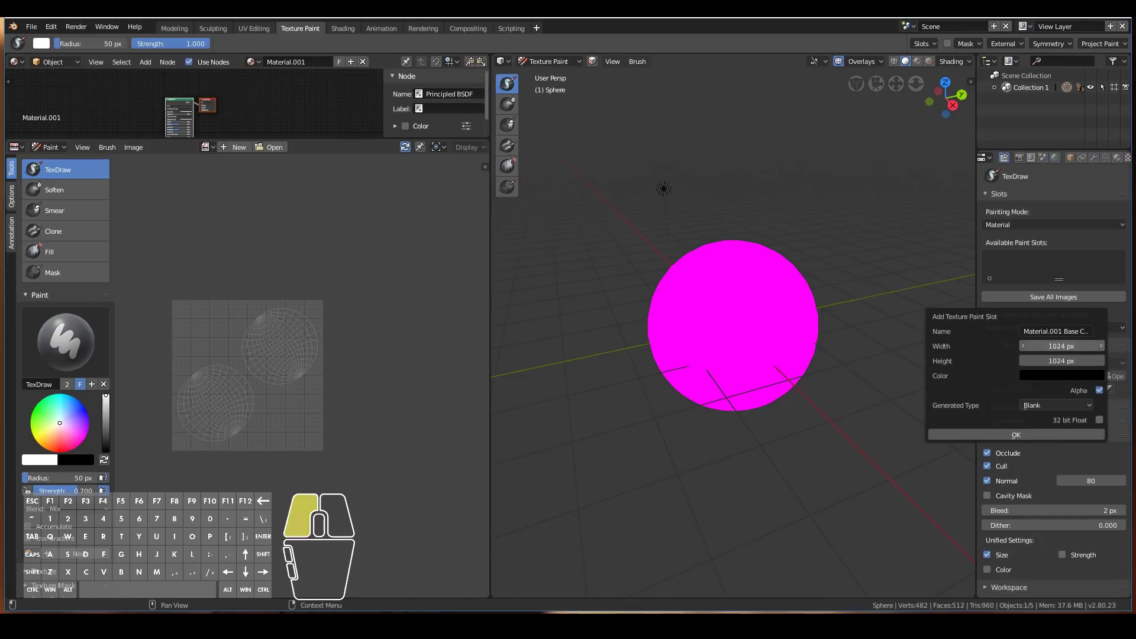
type("2048")
left_click(1053, 361)
type("2048")
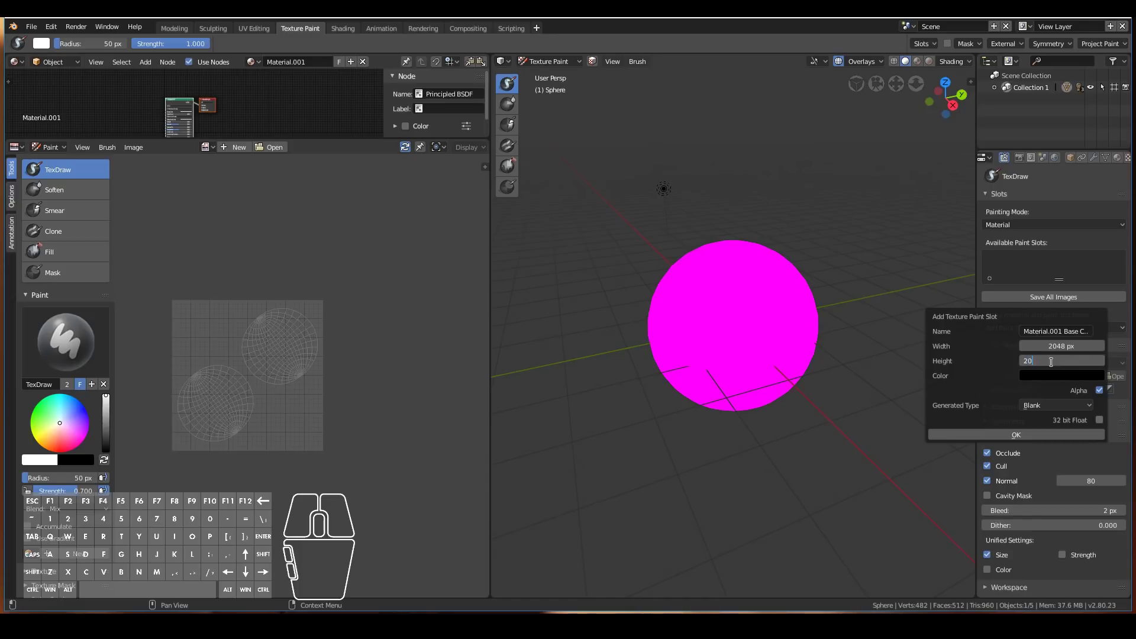
key("Return")
left_click(1033, 376)
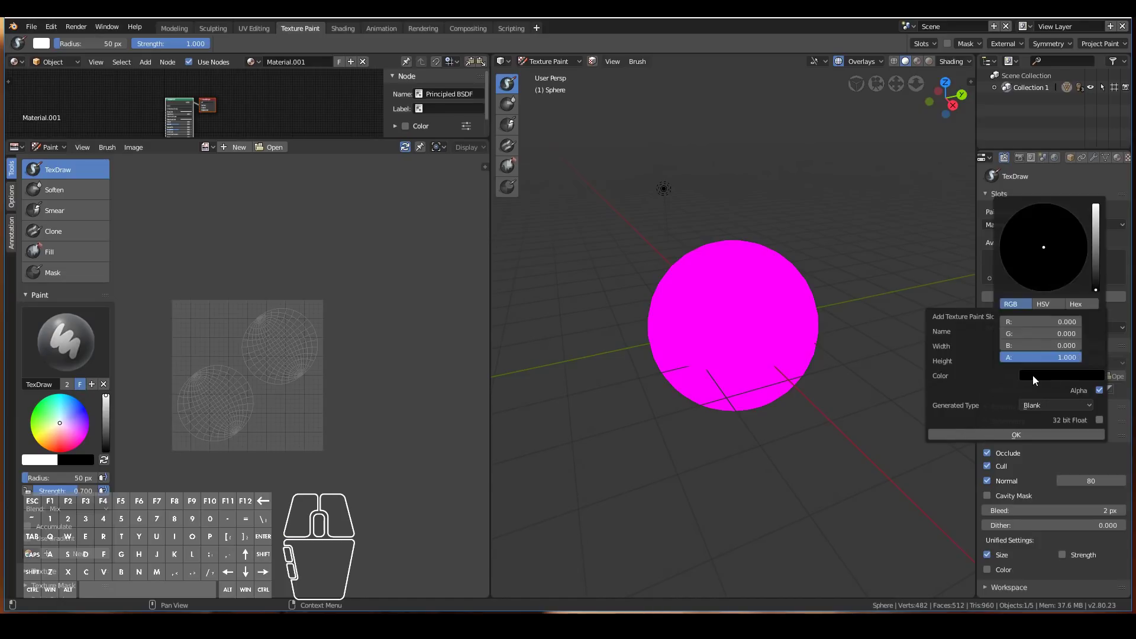
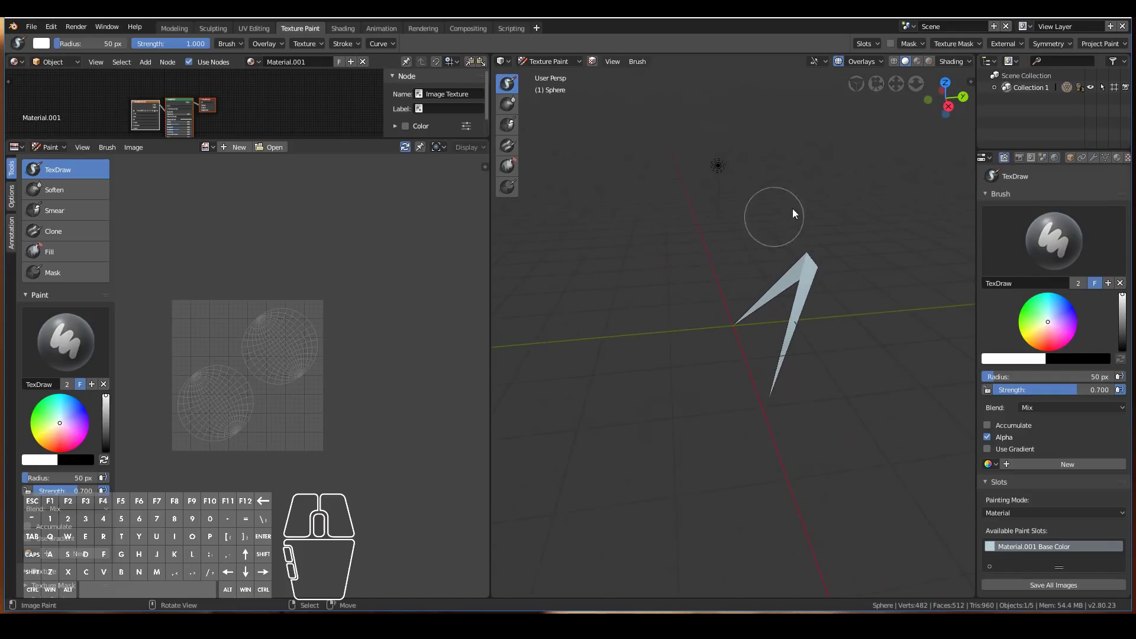
Step: Switch the 3D viewport to LookDev shading and view the textured sphere from another angle
left_click(917, 61)
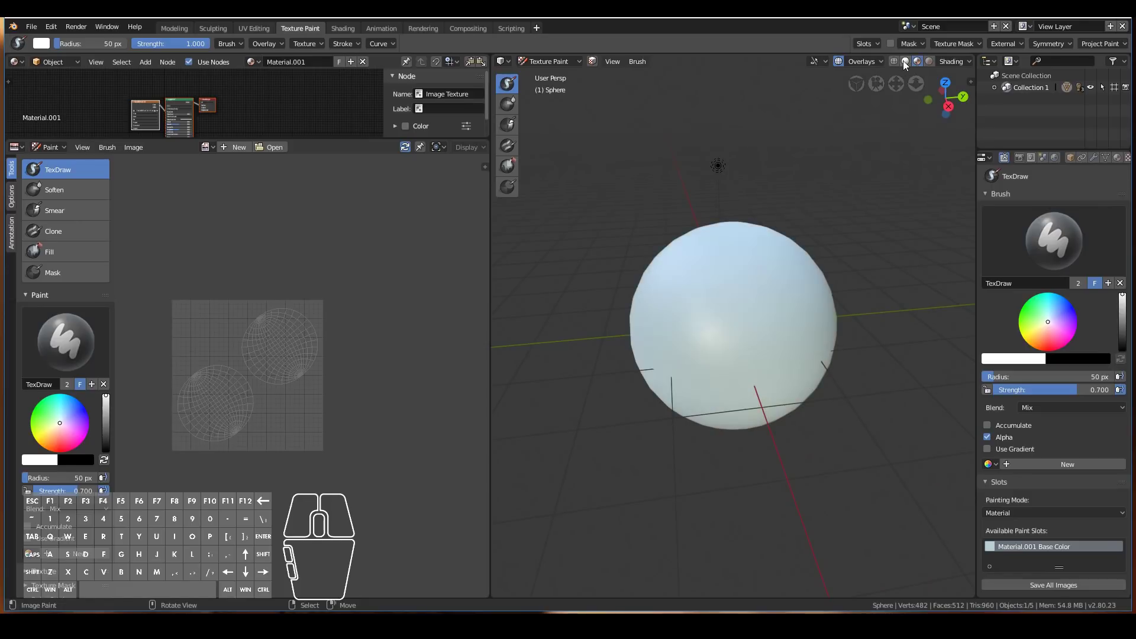
left_click(914, 63)
mouse_move(552, 310)
middle_mouse_down()
mouse_move(767, 325)
mouse_move(857, 311)
mouse_move(762, 292)
middle_mouse_up()
left_click(954, 61)
middle_click_drag(911, 248, 783, 371)
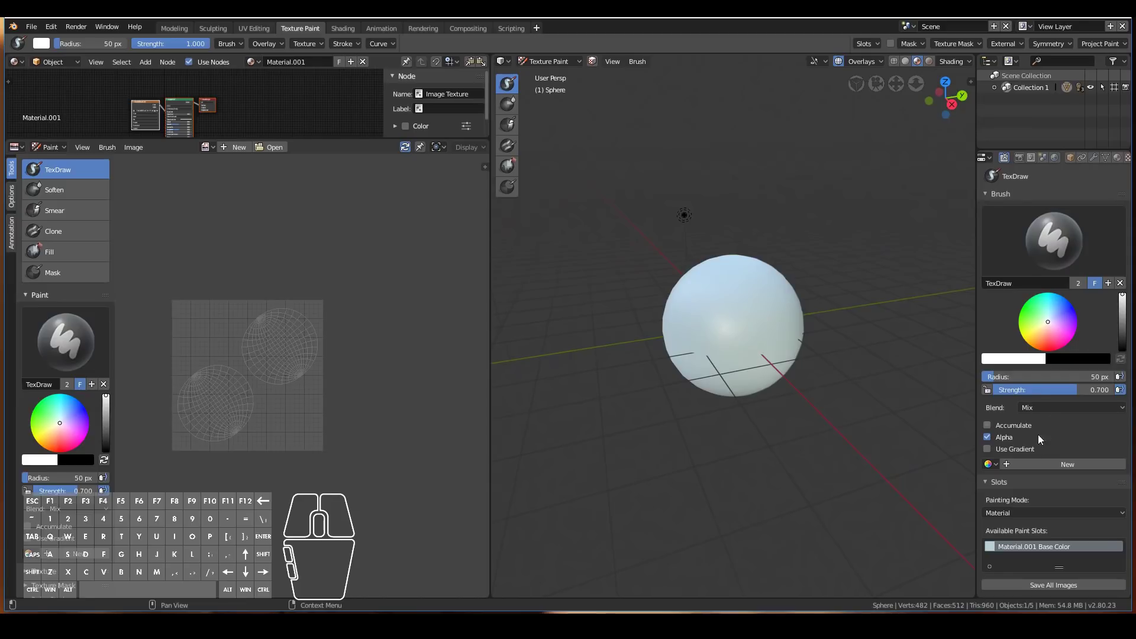
Step: Display the Base Color slot's image behind the UV islands in the image editor and fit it in view
scroll(1028, 398, "down", 8)
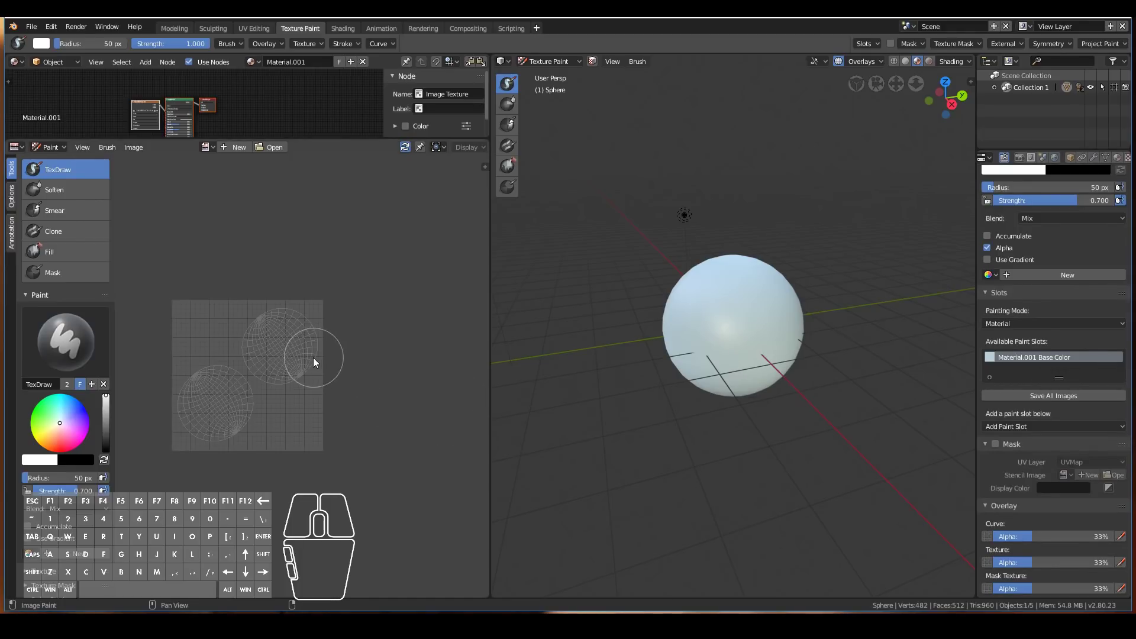
scroll(310, 357, "up", 1)
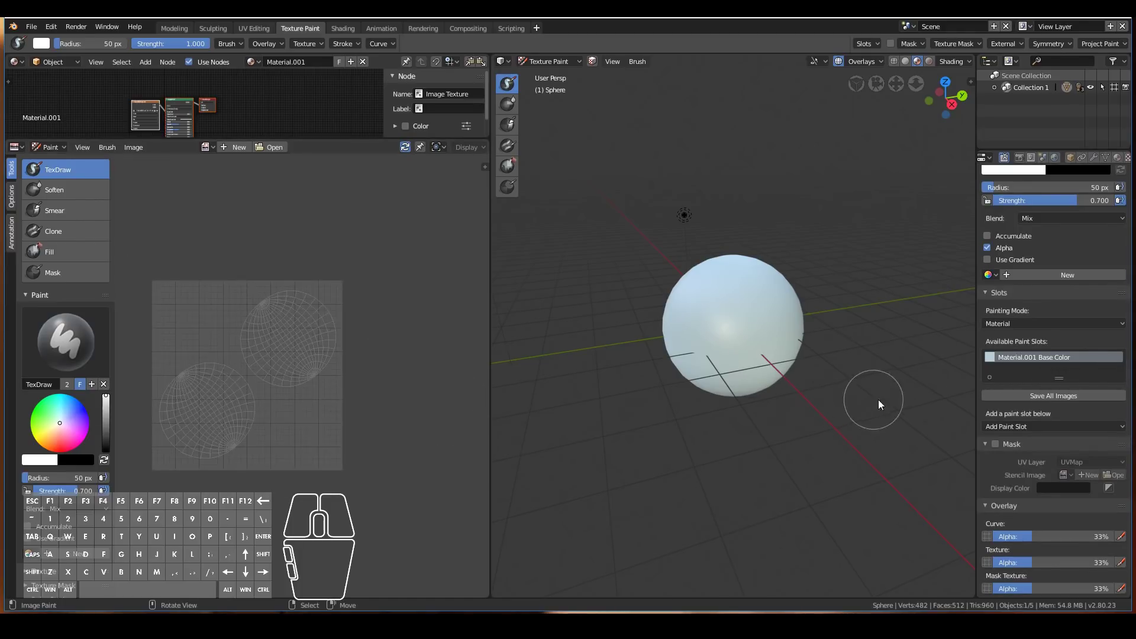
left_click(1022, 357)
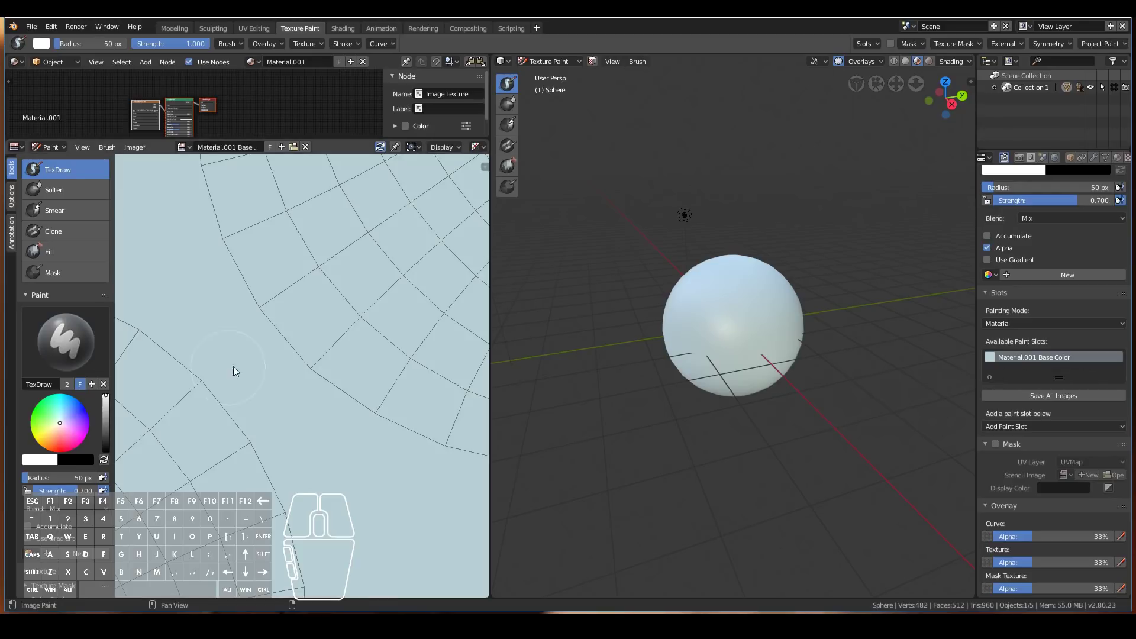
key("Home")
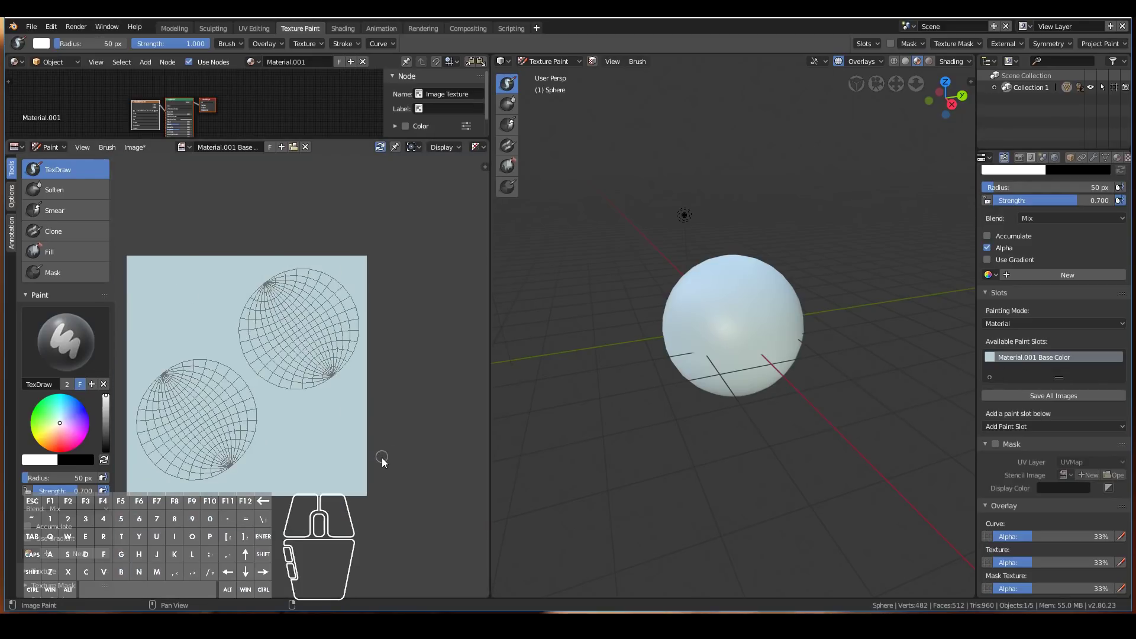
middle_click_drag(236, 361, 260, 357)
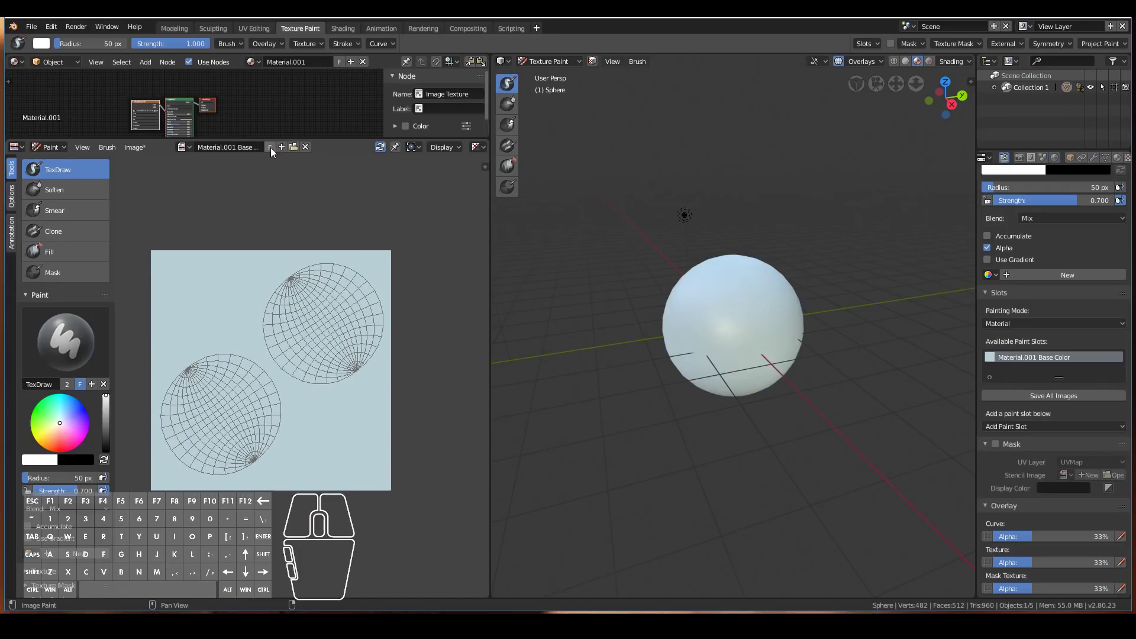
left_click(133, 146)
left_click(136, 148)
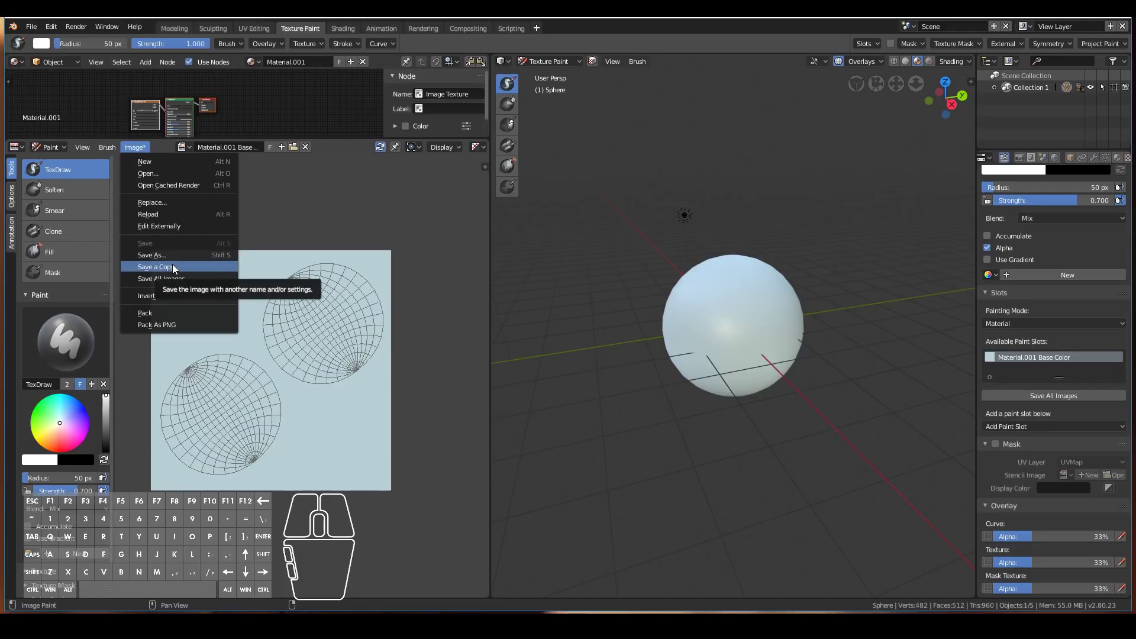
middle_click_drag(536, 289, 562, 293)
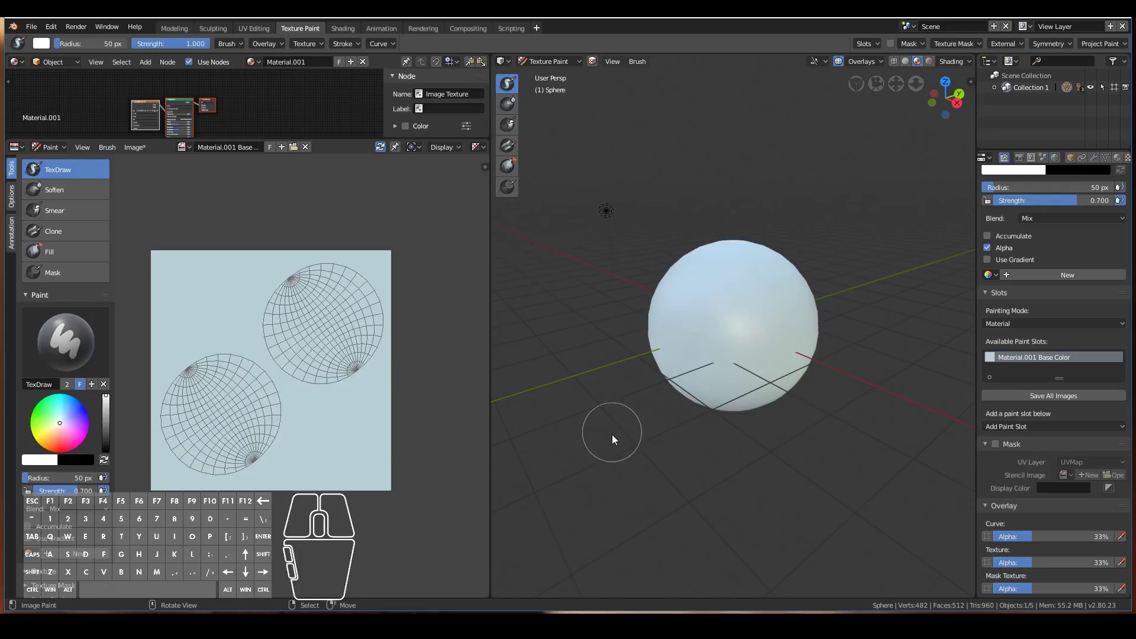
Step: Set the brush color to light green and paint two joined land patches directly on the sphere
scroll(622, 453, "up", 2)
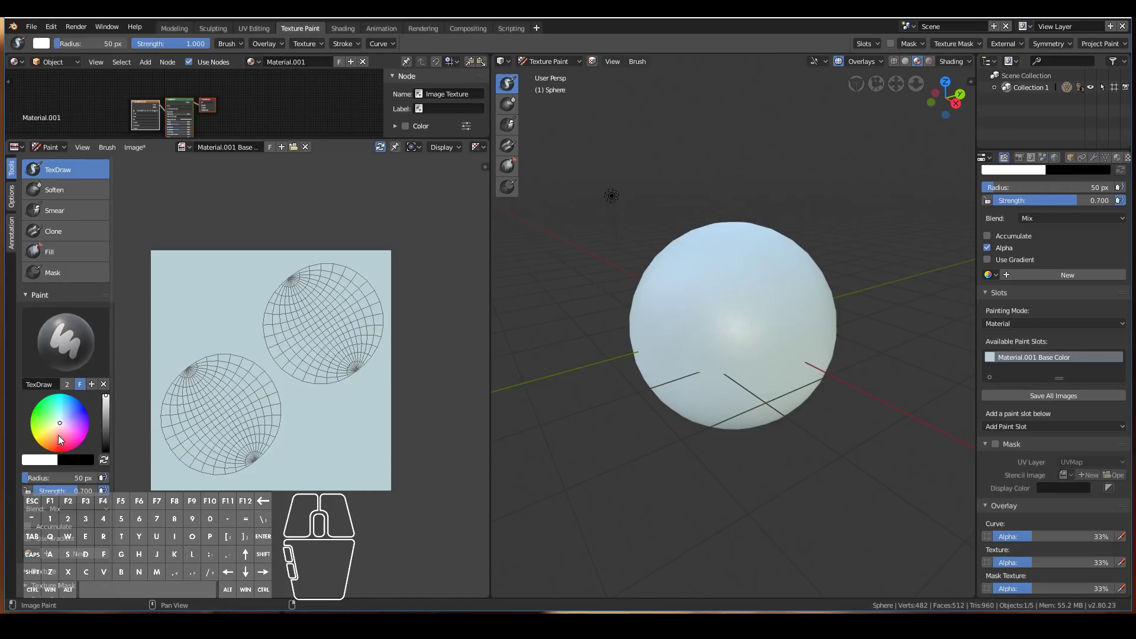
left_click(50, 415)
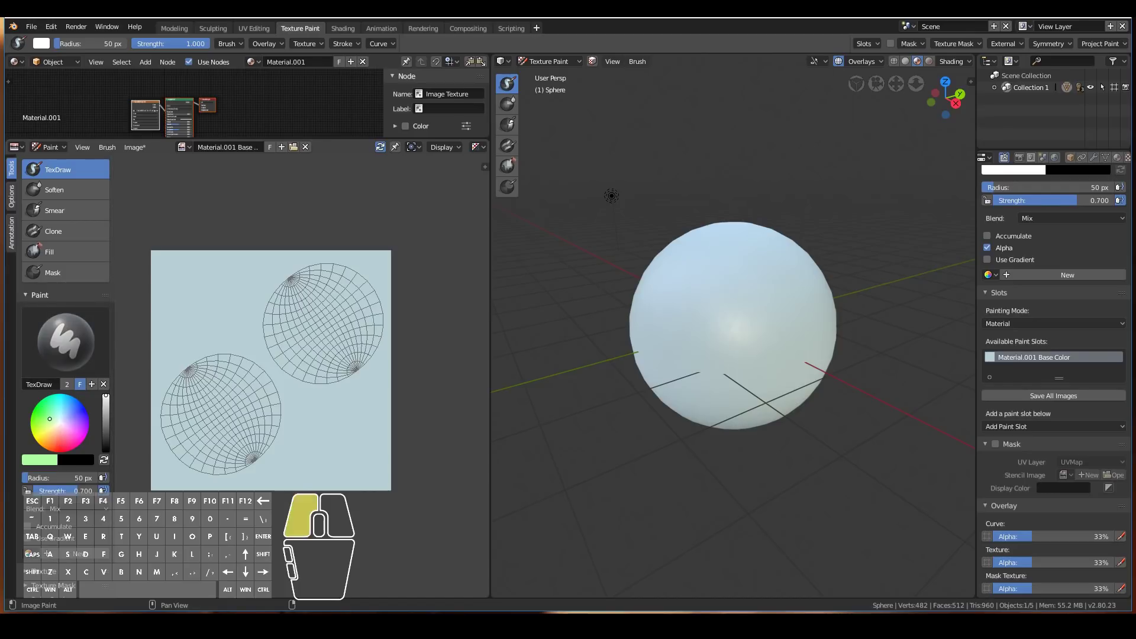
scroll(711, 264, "up", 3)
left_click_drag(711, 266, 734, 344)
mouse_move(861, 386)
middle_mouse_down()
mouse_move(766, 390)
mouse_move(747, 299)
middle_mouse_up()
mouse_move(747, 300)
left_mouse_down()
mouse_move(777, 298)
mouse_move(709, 322)
left_mouse_up()
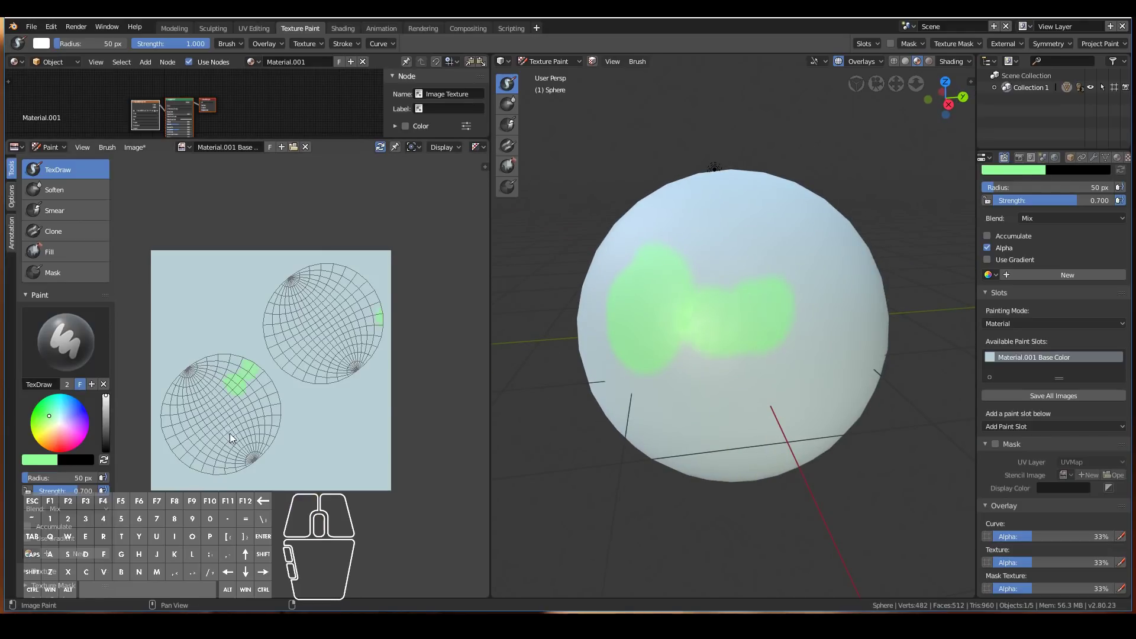
Step: Paint more light green land patches across both UV islands in the image editor
scroll(230, 433, "up", 3)
left_click_drag(233, 478, 235, 479)
middle_click_drag(543, 463, 911, 374)
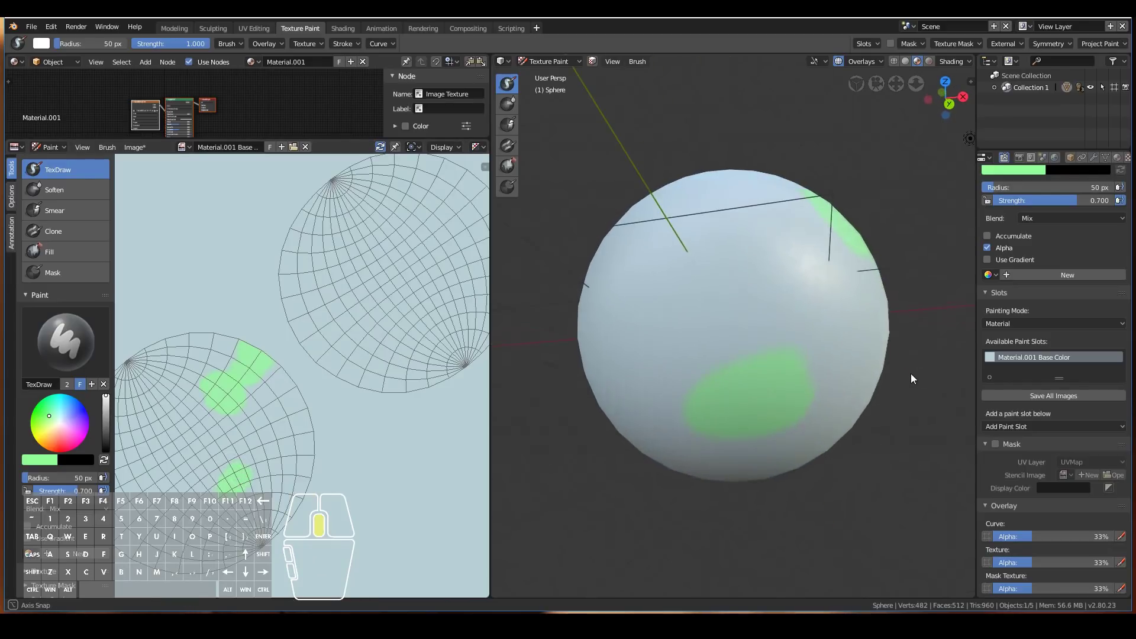
mouse_move(234, 484)
left_mouse_down()
mouse_move(229, 453)
mouse_move(219, 474)
left_mouse_up()
mouse_move(533, 415)
middle_mouse_down()
mouse_move(657, 353)
mouse_move(543, 400)
middle_mouse_up()
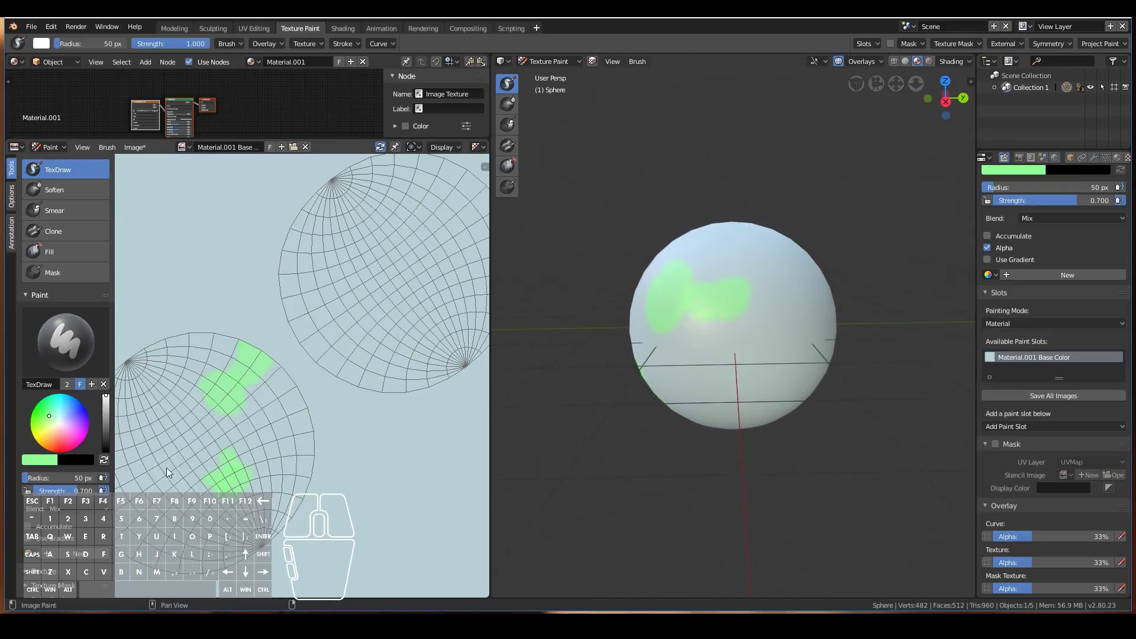
scroll(164, 444, "down", 1)
mouse_move(164, 439)
left_mouse_down()
mouse_move(145, 453)
mouse_move(148, 437)
mouse_move(185, 500)
left_mouse_up()
mouse_move(363, 322)
left_mouse_down()
mouse_move(331, 294)
mouse_move(335, 304)
left_mouse_up()
left_click_drag(264, 428, 280, 418)
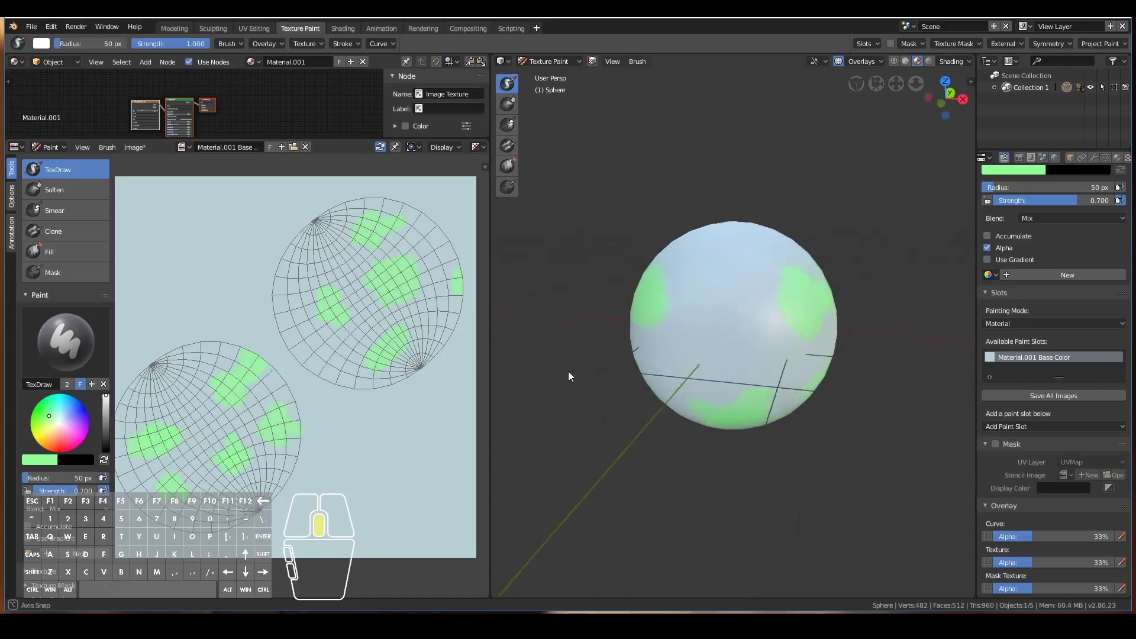
Step: Enlarge existing green patches on both UV islands, checking their shape around the sphere
middle_click_drag(568, 371, 535, 379)
left_click(169, 428)
left_click(216, 397)
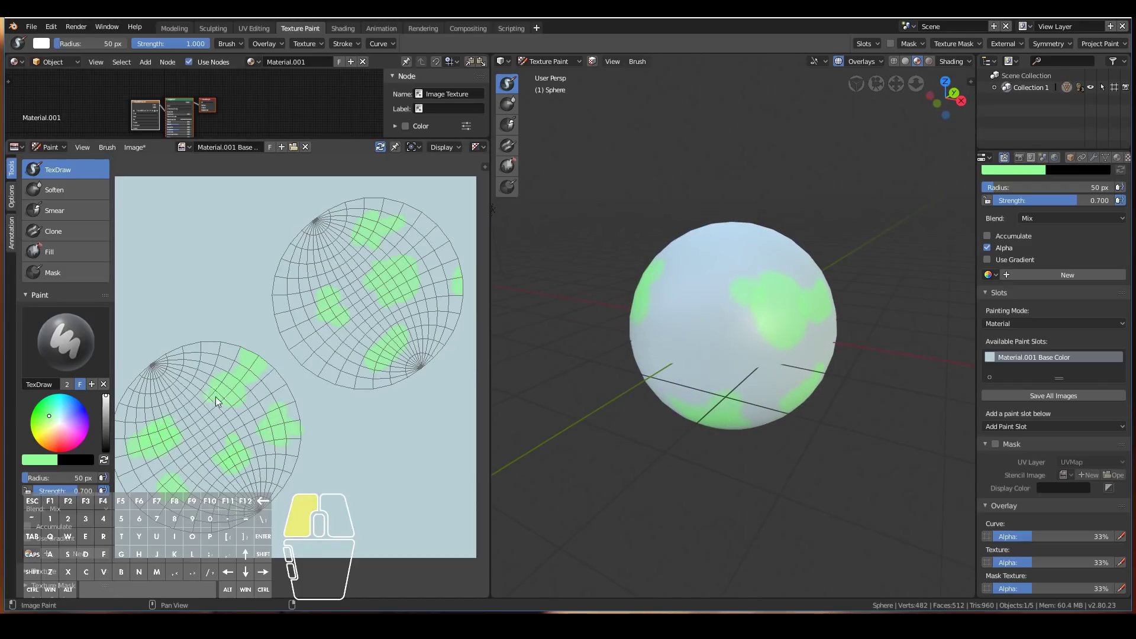
middle_click_drag(663, 418, 306, 280)
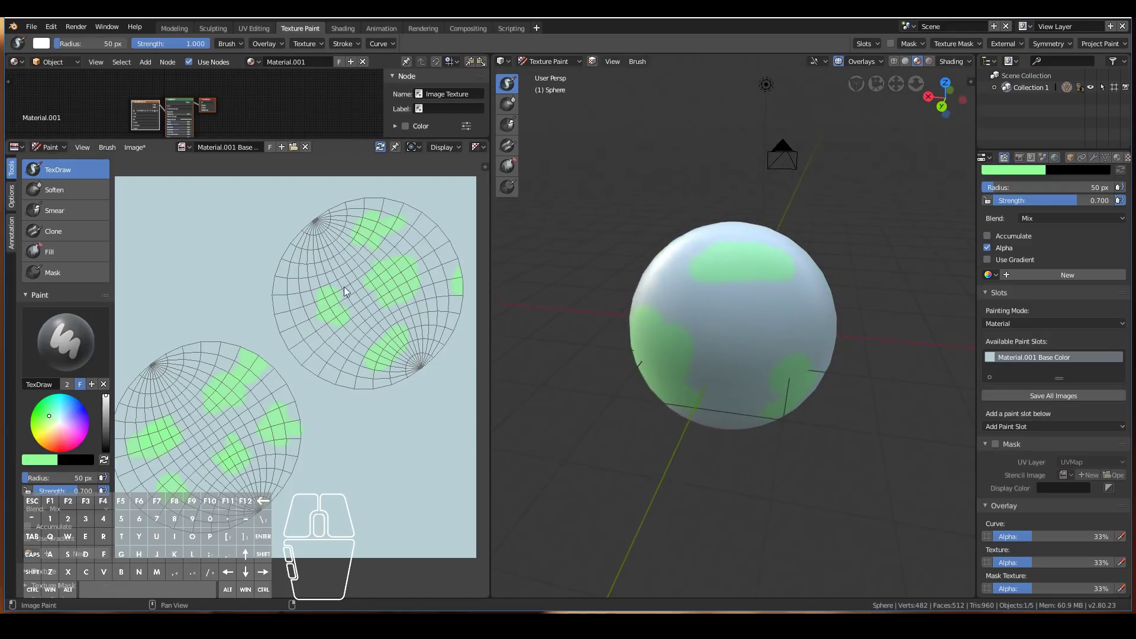
left_click_drag(359, 242, 357, 247)
middle_click_drag(666, 391, 533, 393)
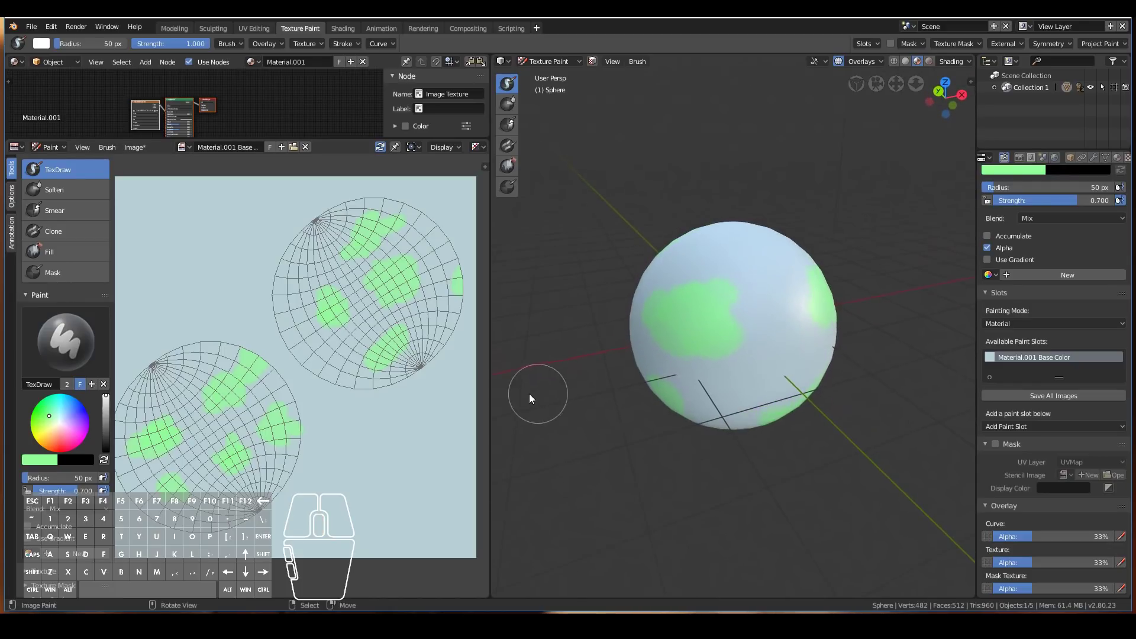
Step: Set the brush color to white and paint ice-cap patches around the sphere's poles
left_click(59, 423)
mouse_move(663, 367)
middle_mouse_down()
mouse_move(698, 348)
mouse_move(738, 292)
middle_mouse_up()
left_click_drag(710, 296, 757, 317)
middle_click_drag(786, 371, 725, 154)
Step: Enlarge the Shader Editor area and move the Image Texture node farther away from the Principled BSDF node
scroll(726, 154, "up", 2)
left_click_drag(333, 141, 333, 232)
middle_click_drag(264, 177, 312, 145)
scroll(313, 152, "up", 1)
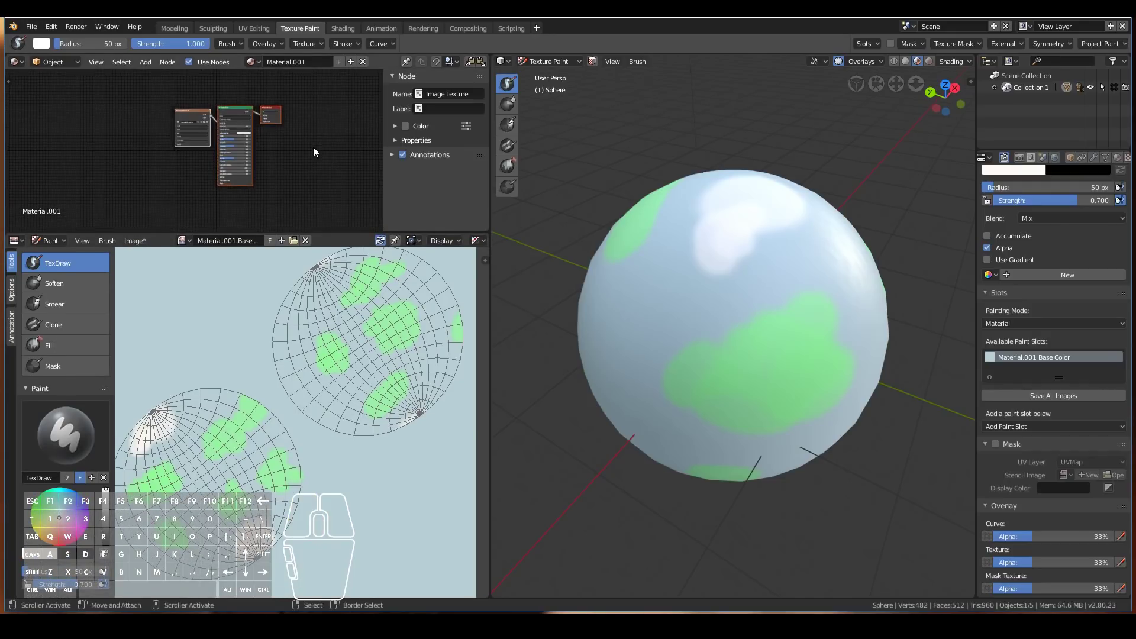
scroll(313, 149, "up", 2)
left_click_drag(190, 94, 85, 92)
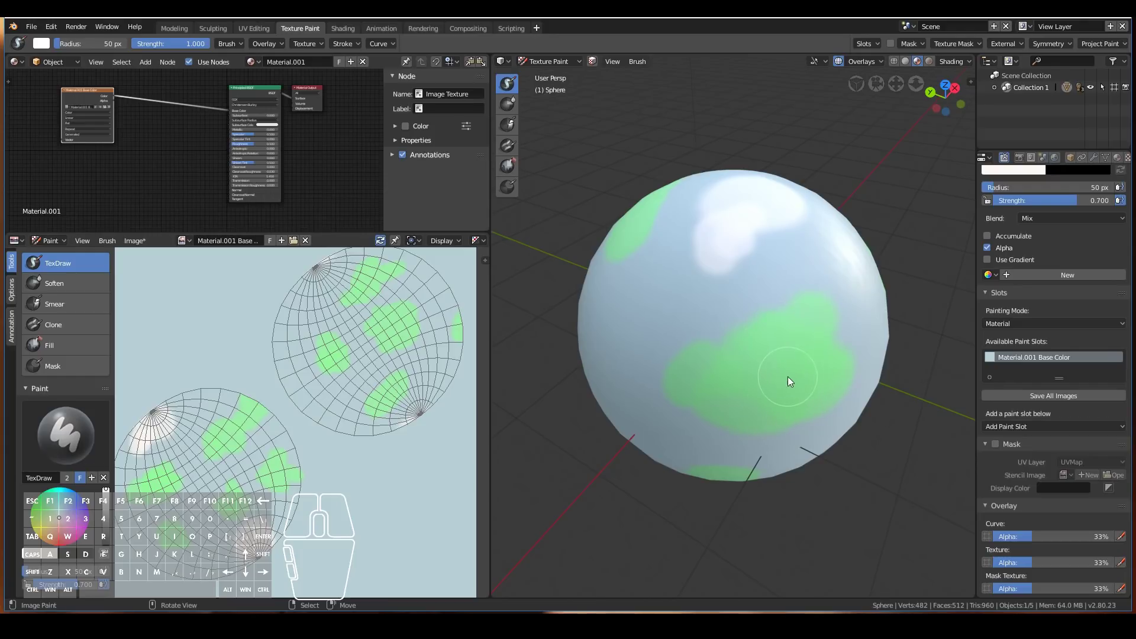
Step: Start adding a second Base Color paint slot and set its fill color to black
left_click(1021, 428)
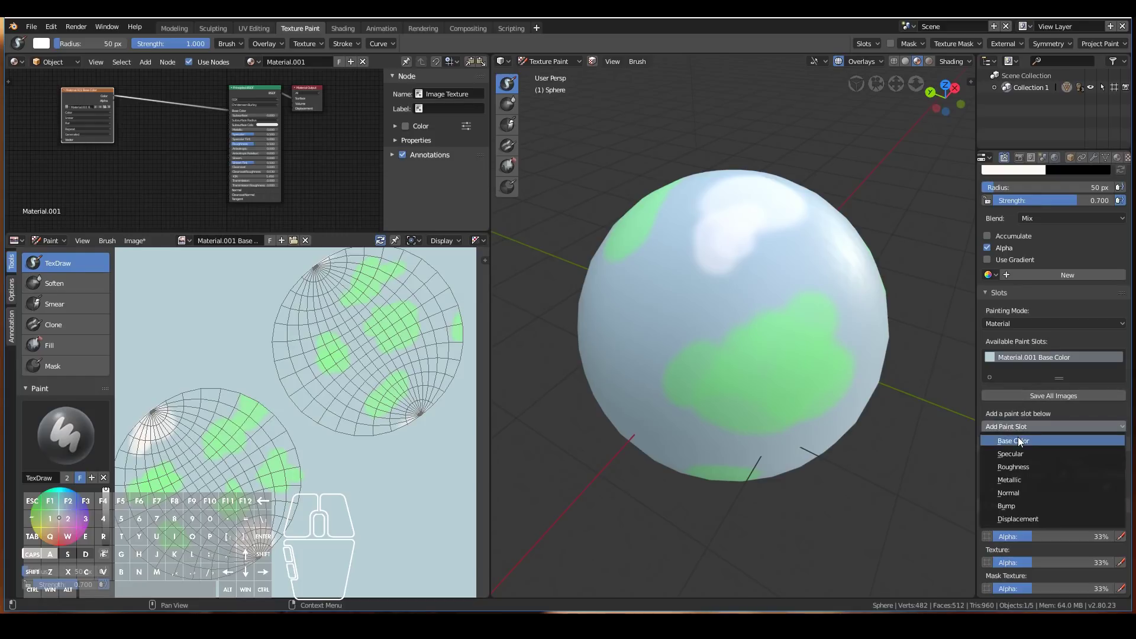
left_click(1018, 438)
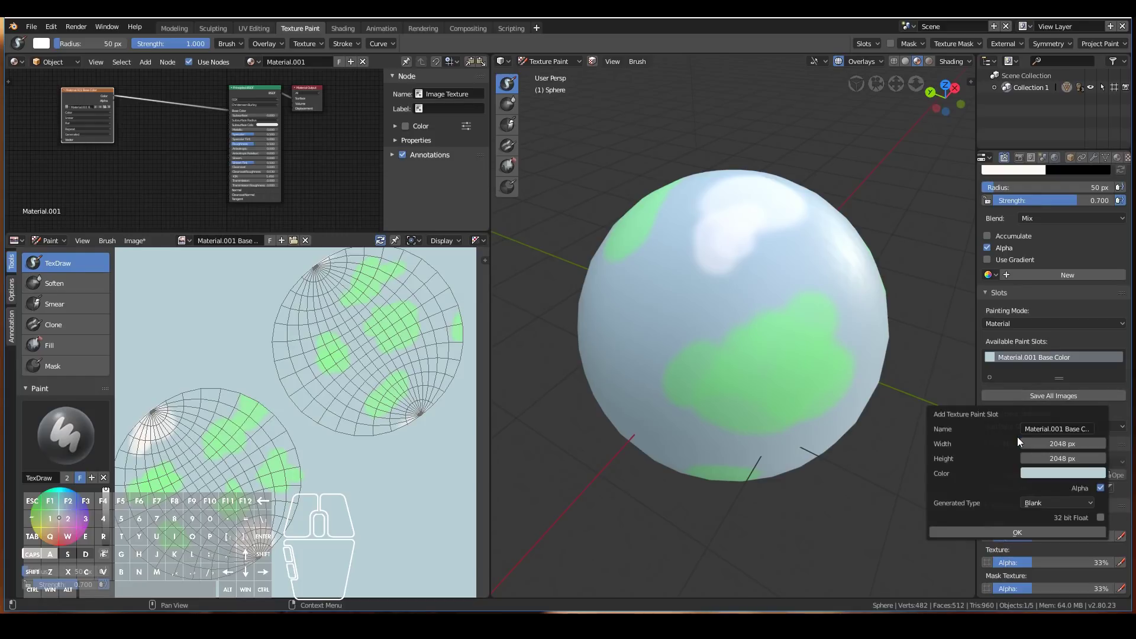
left_click(1064, 473)
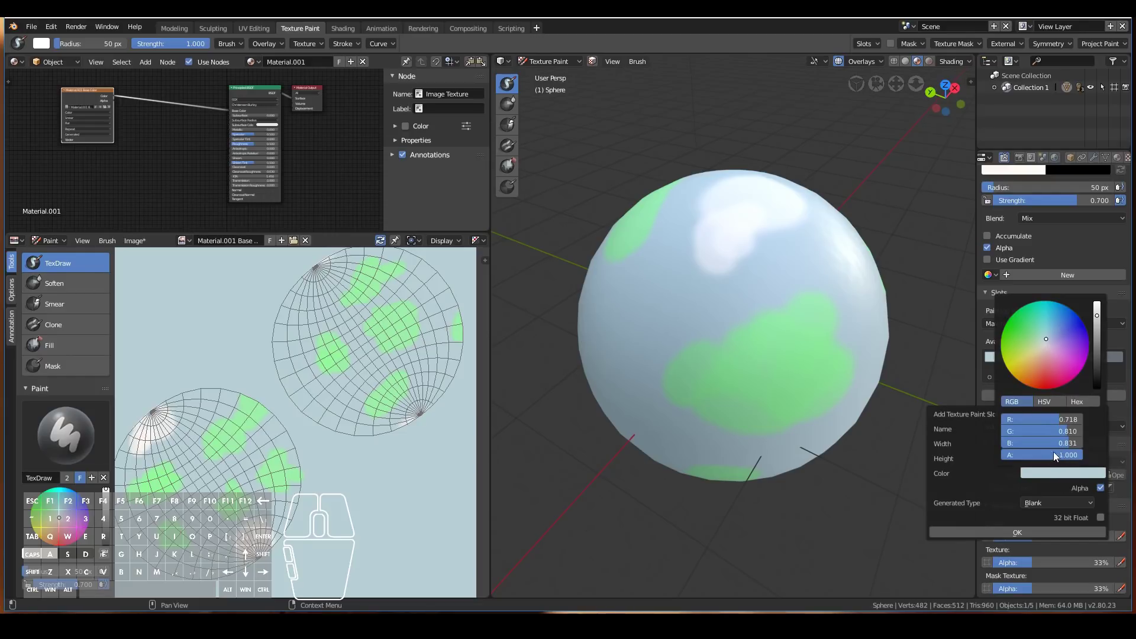
left_click(1054, 469)
mouse_move(1059, 419)
left_mouse_down()
mouse_move(1083, 420)
mouse_move(1083, 443)
left_mouse_up()
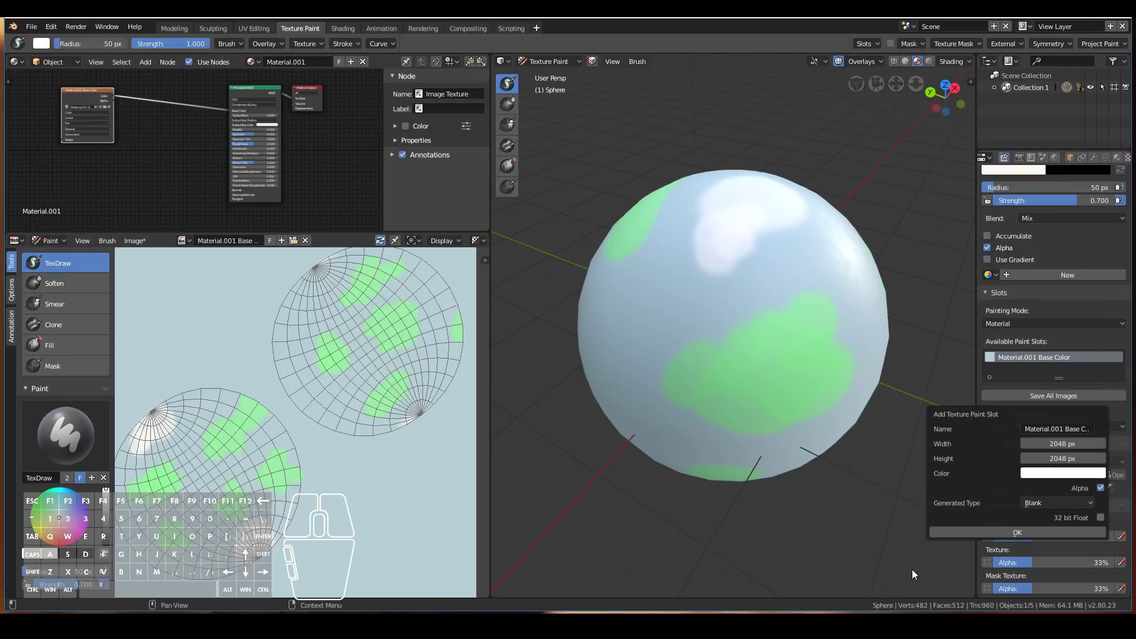
left_click(1063, 474)
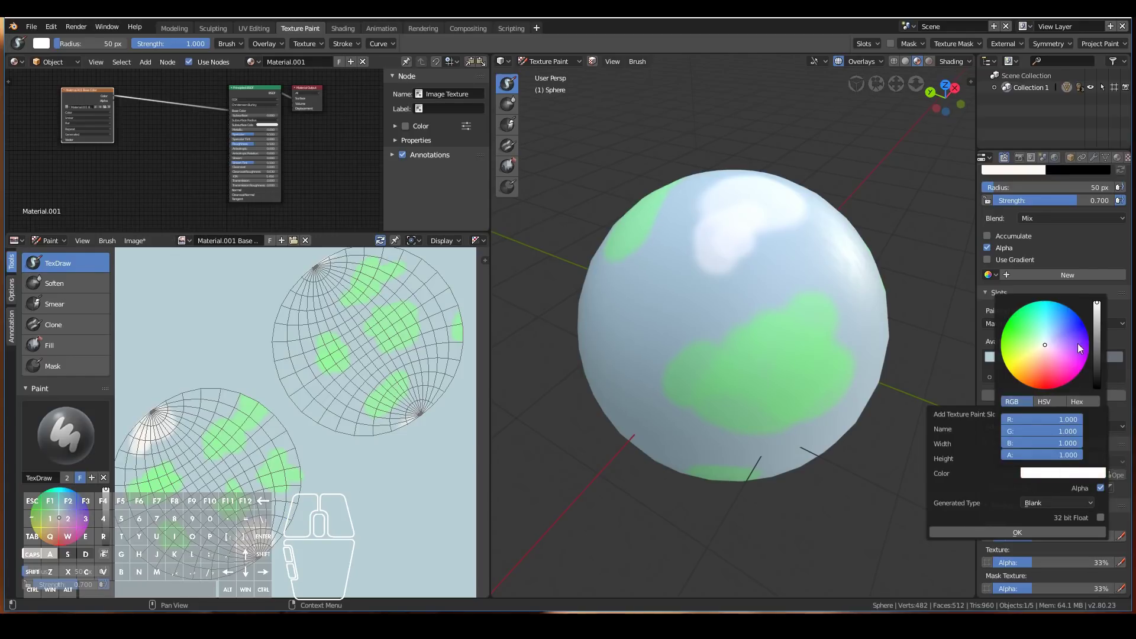
scroll(1072, 343, "down", 10)
scroll(1071, 343, "down", 5)
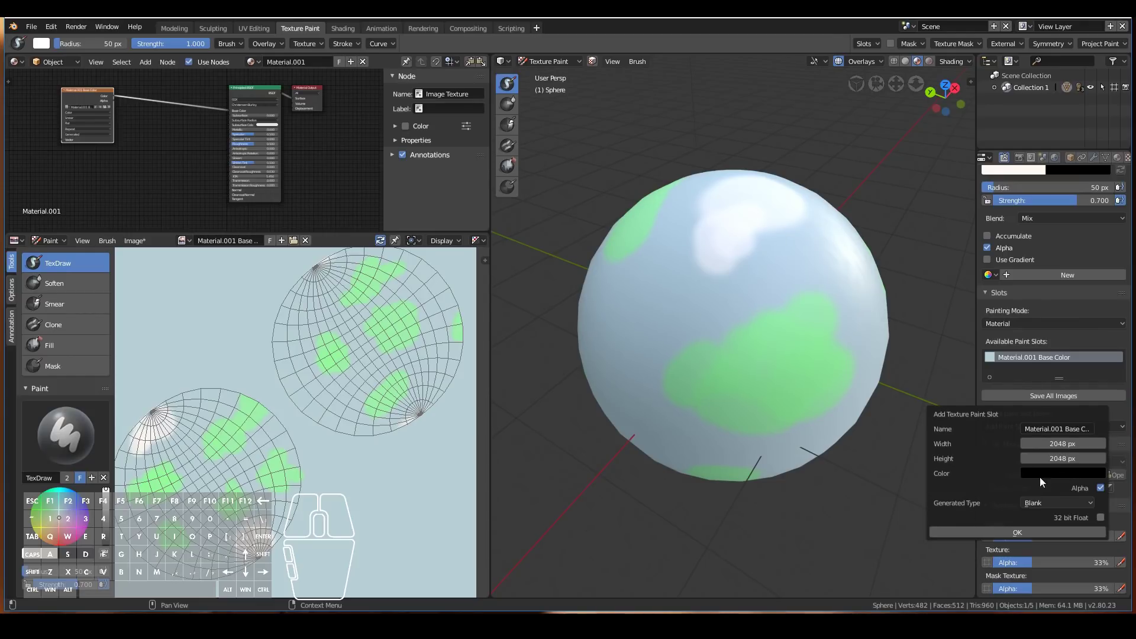
Step: Append "Darken" to the name of the new Base Color paint slot
left_click(1089, 427)
type("Dakken")
key("Return")
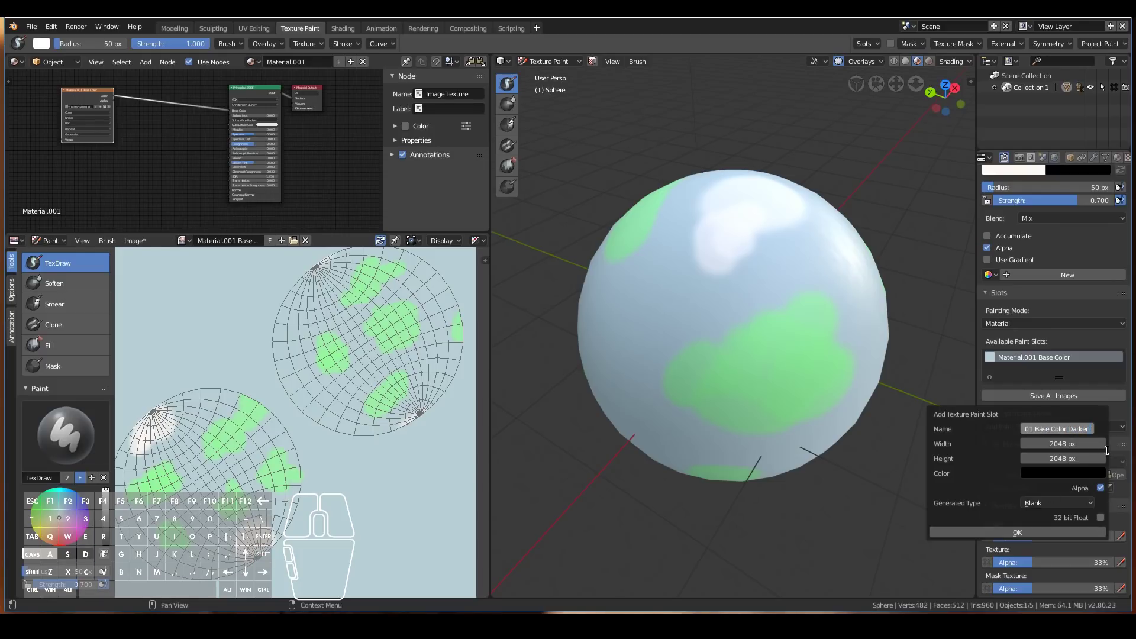
Step: Create the black 2048 px Base Color Darken paint slot and examine its Image Texture node in the Shader Editor
key("Return")
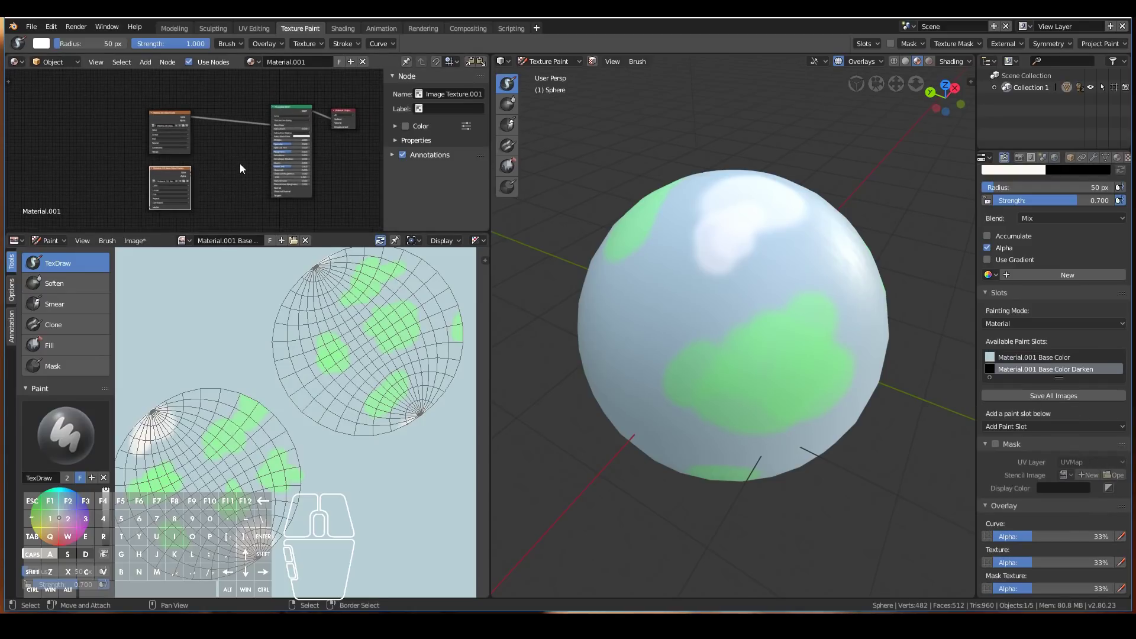
middle_click_drag(240, 165, 245, 188)
scroll(247, 194, "up", 3)
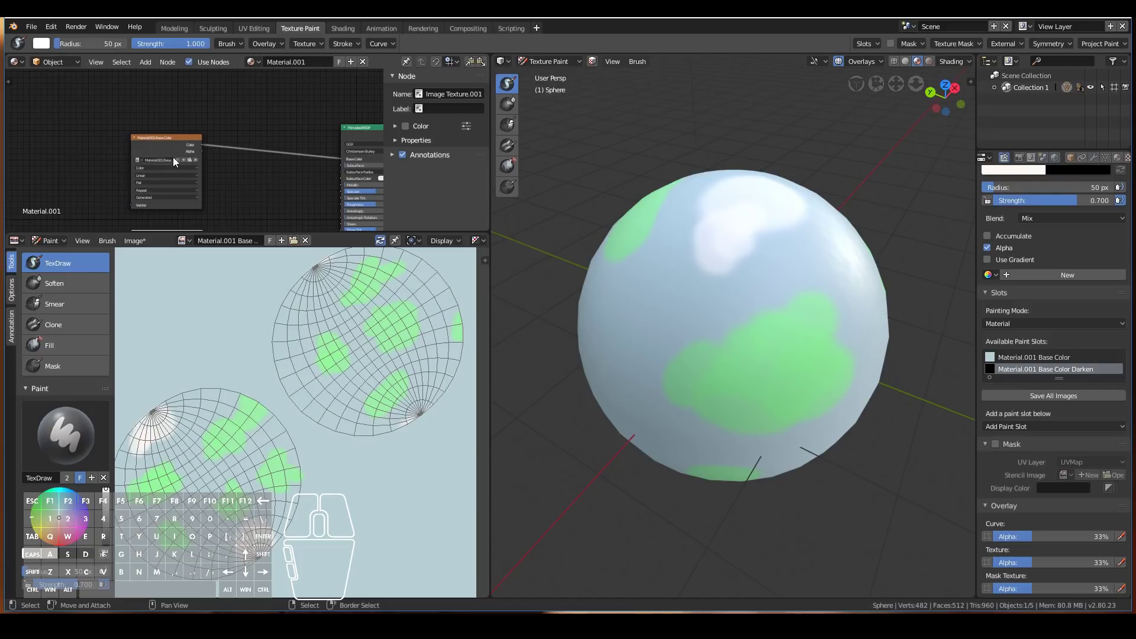
scroll(283, 176, "down", 2)
middle_click_drag(283, 176, 243, 169)
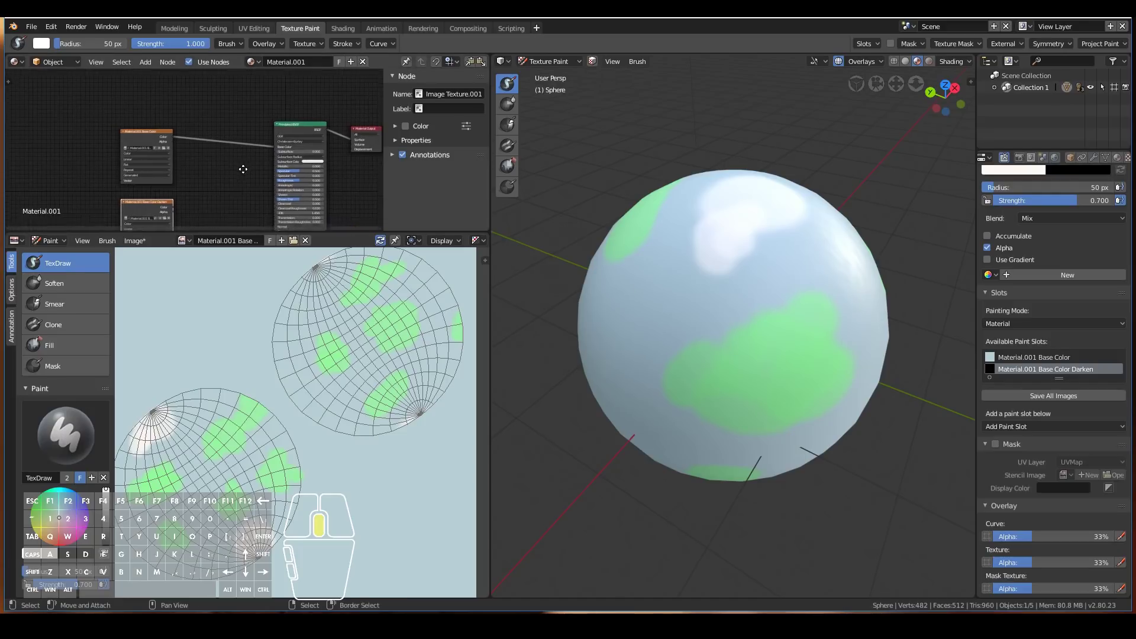
scroll(242, 169, "up", 3)
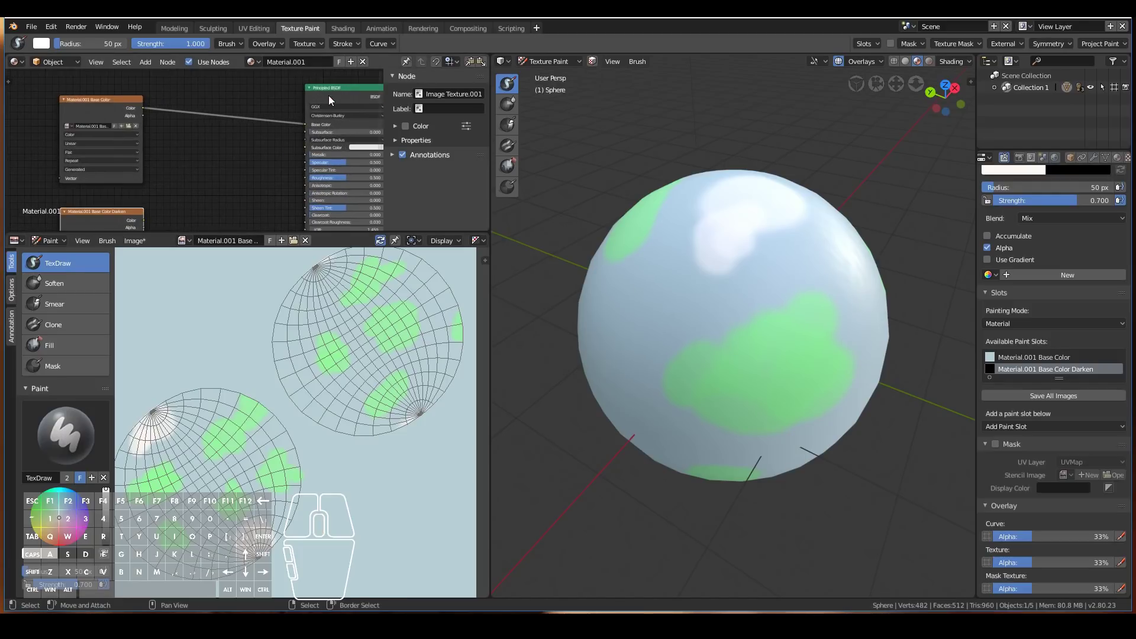
scroll(329, 95, "down", 3)
middle_click_drag(194, 176, 232, 149)
scroll(233, 150, "up", 2)
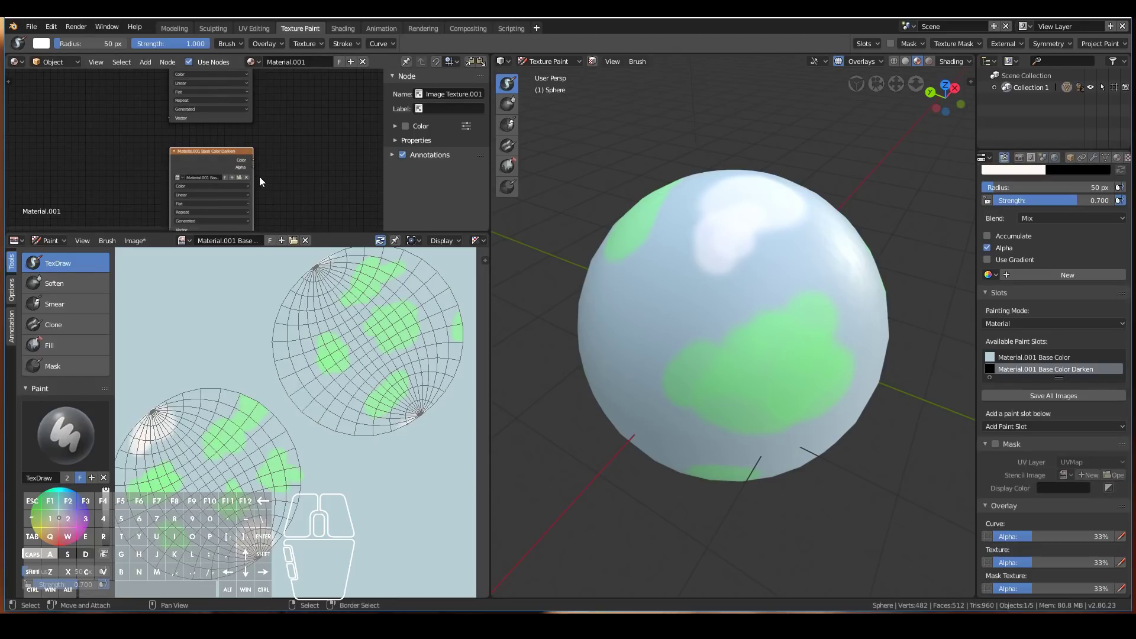
middle_click_drag(317, 153, 203, 185)
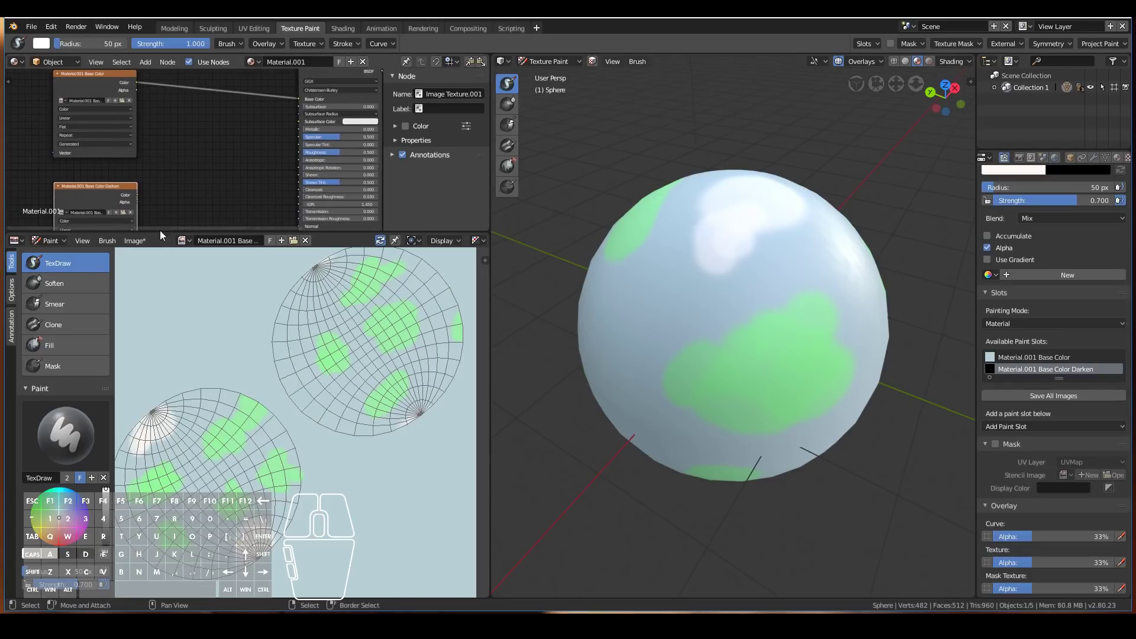
Step: Add a MixRGB node on the link between the Base Color Image Texture and the Principled BSDF
scroll(226, 127, "down", 2)
middle_click_drag(226, 128, 239, 195)
key("shift+a")
key("Escape")
key("shift+a")
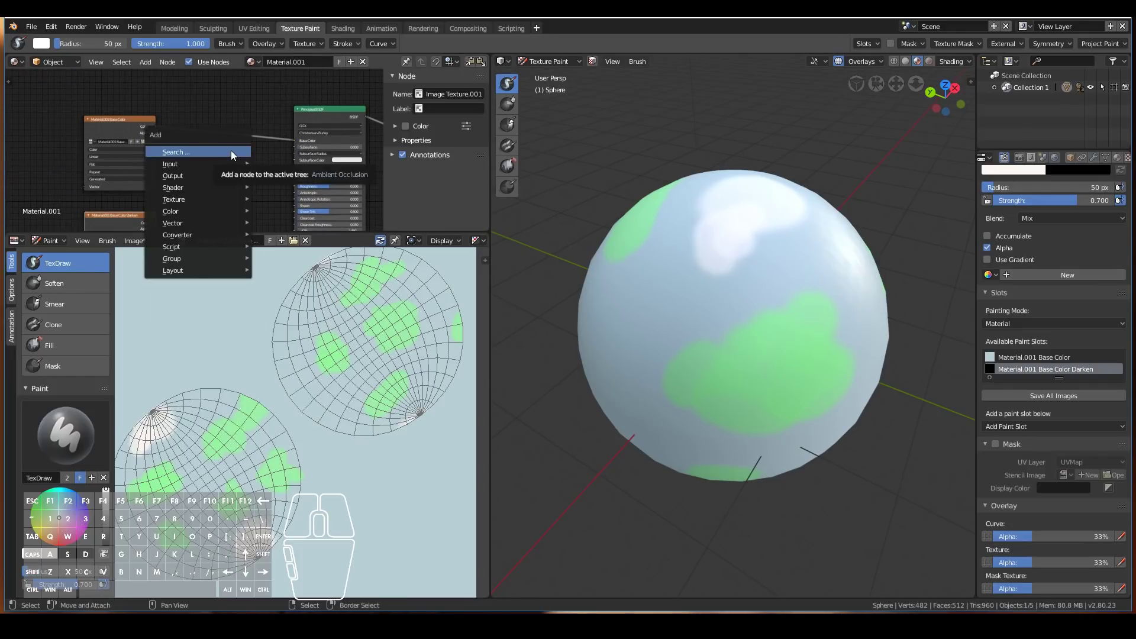
mouse_move(207, 199)
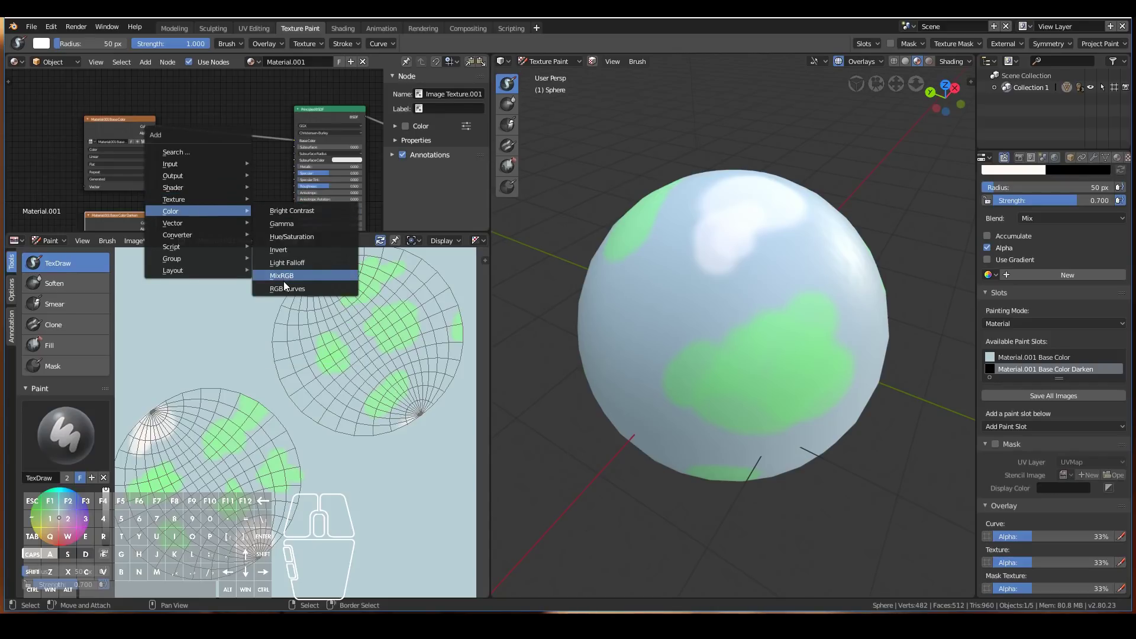
left_click(284, 279)
left_click(222, 125)
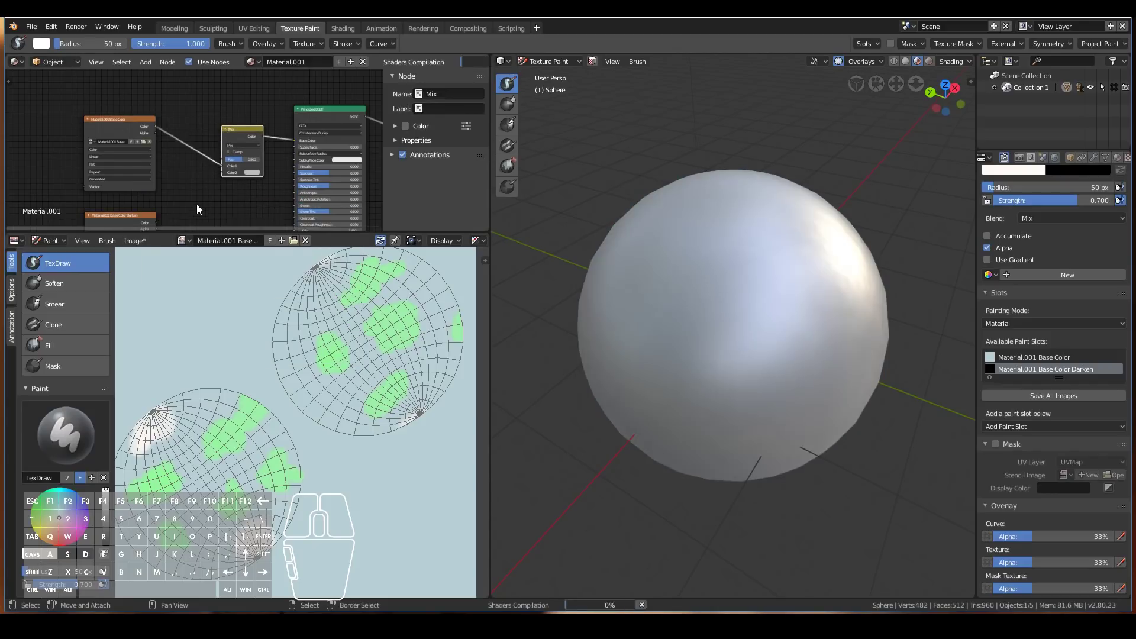
Step: Connect the Darken texture's Color output to the Mix node's Color2 input and set the node's blend type to Multiply
middle_click_drag(179, 203, 200, 180)
left_click_drag(172, 205, 239, 153)
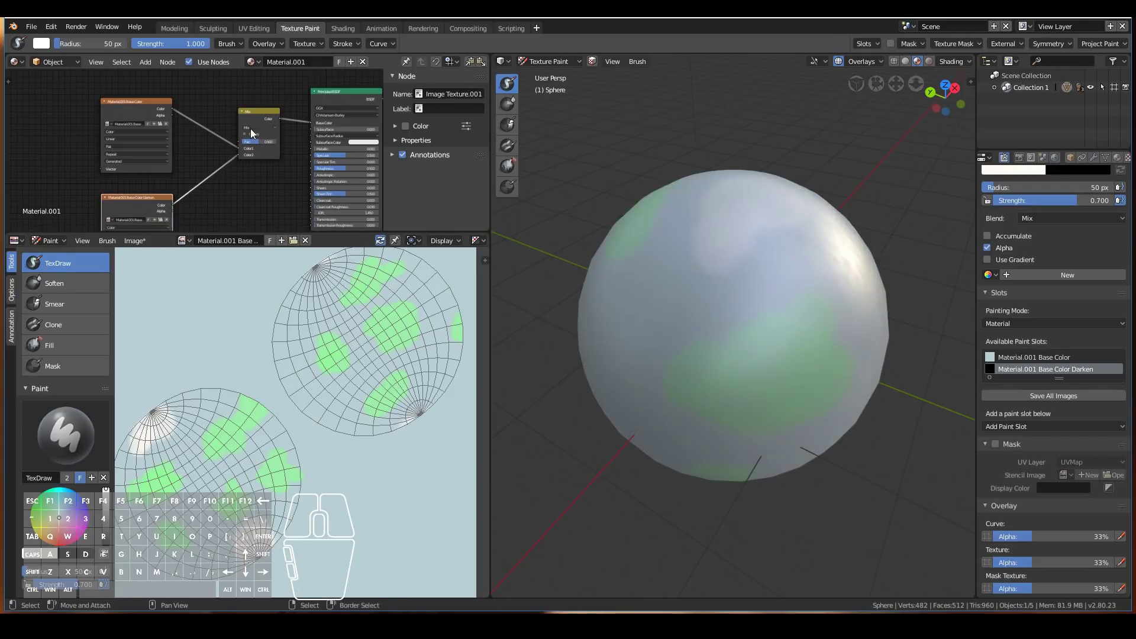
left_click(251, 128)
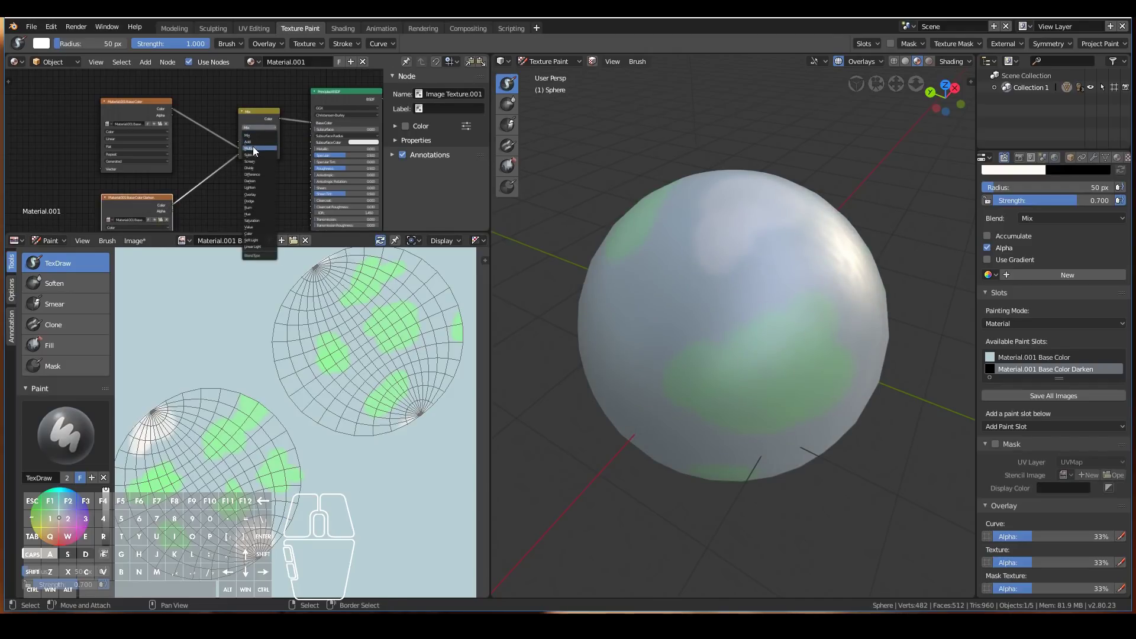
left_click(253, 148)
middle_click_drag(717, 346, 795, 321)
middle_click_drag(190, 173, 230, 168)
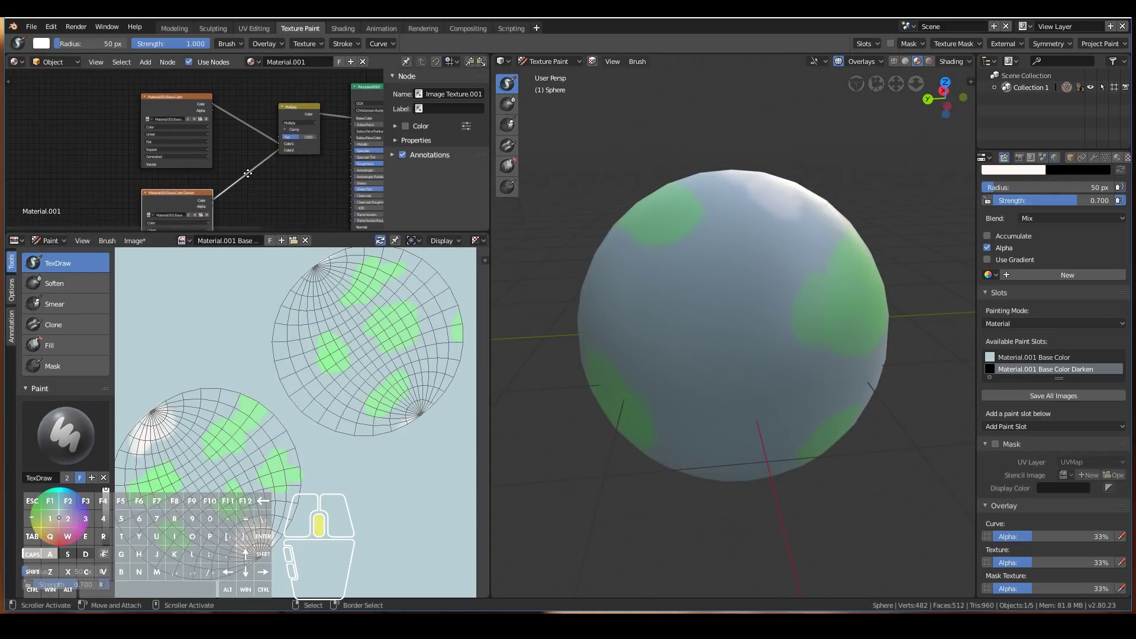
Step: Make the Base Color Darken slot active and fill its image with white using the Image Editor's Fill brush in Paint mode
left_click(1025, 358)
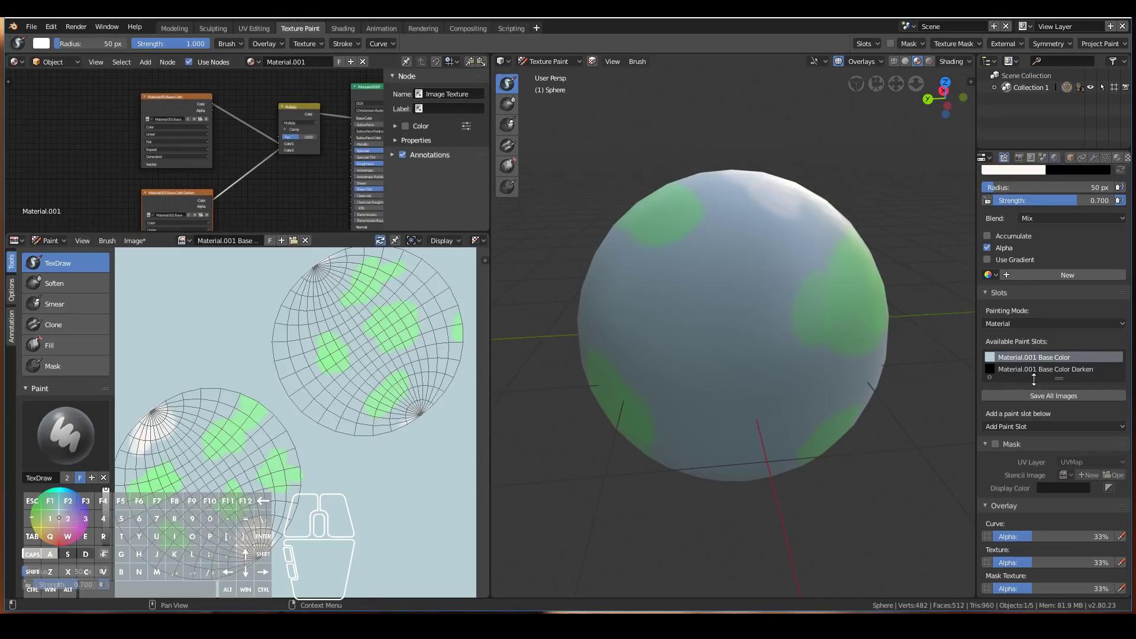
left_click(1035, 369)
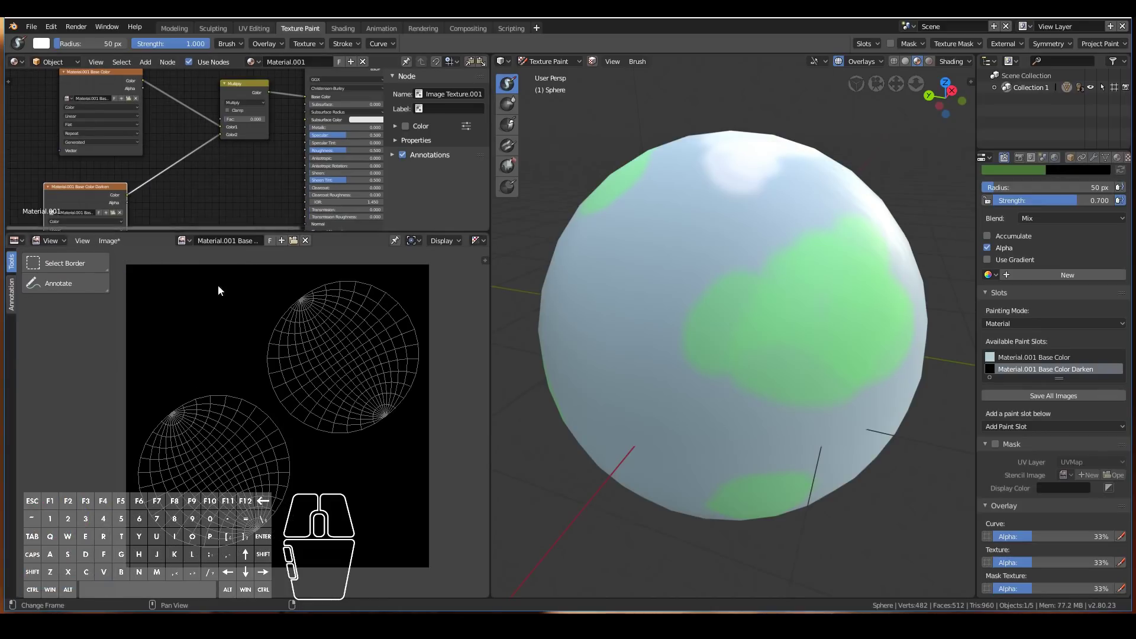
scroll(222, 322, "down", 1)
scroll(223, 322, "up", 1)
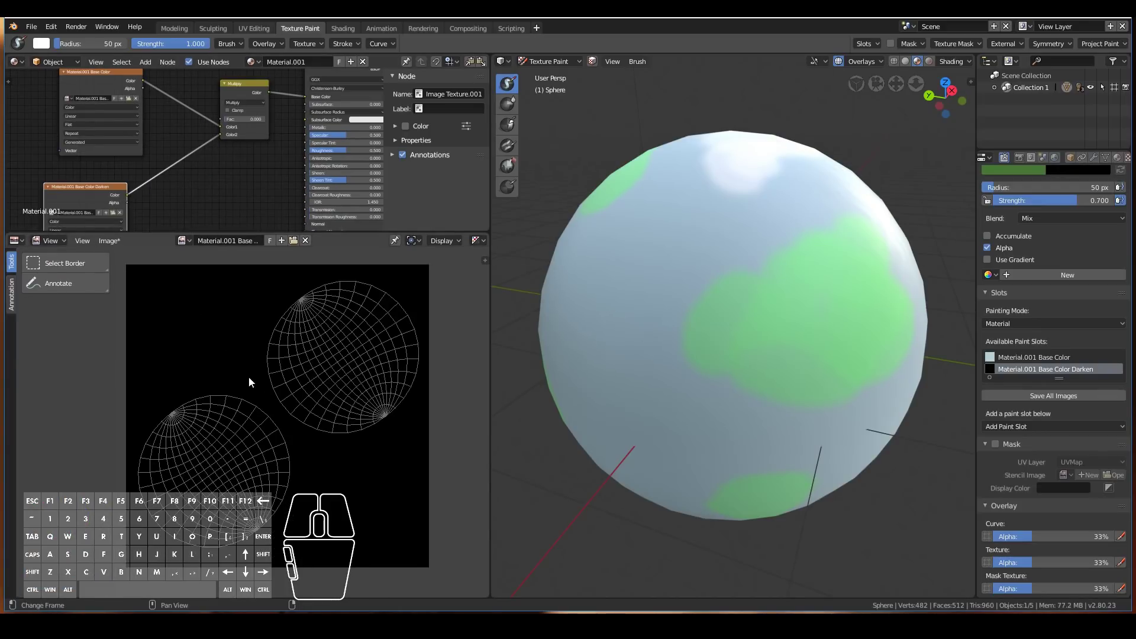
left_click(50, 240)
left_click(51, 214)
left_click(53, 346)
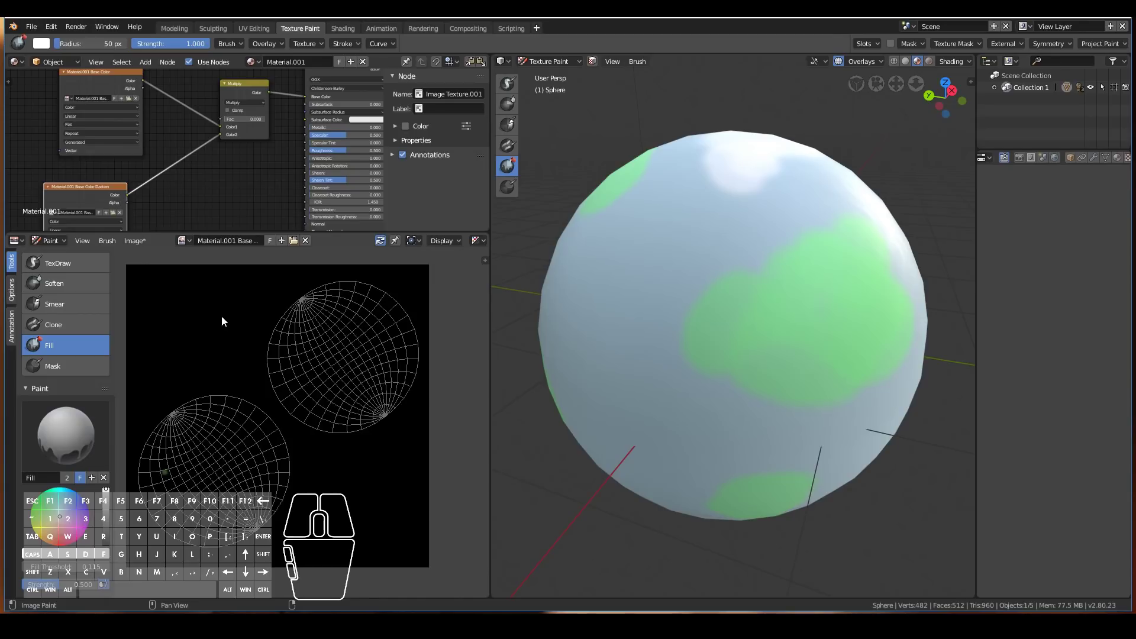
left_click(289, 286)
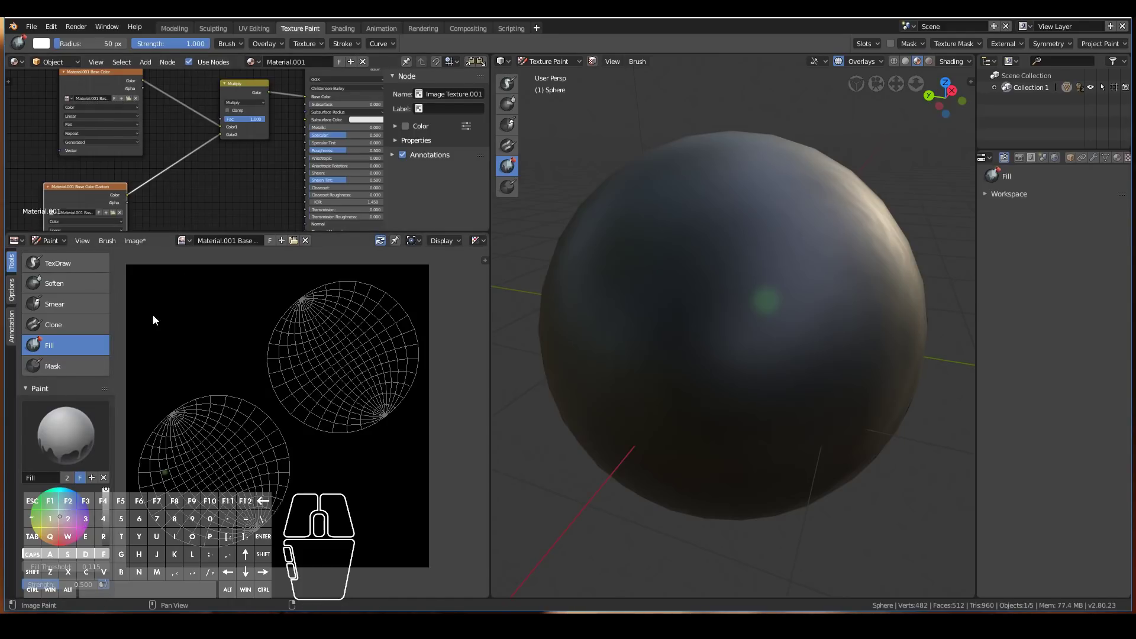
left_click(169, 364)
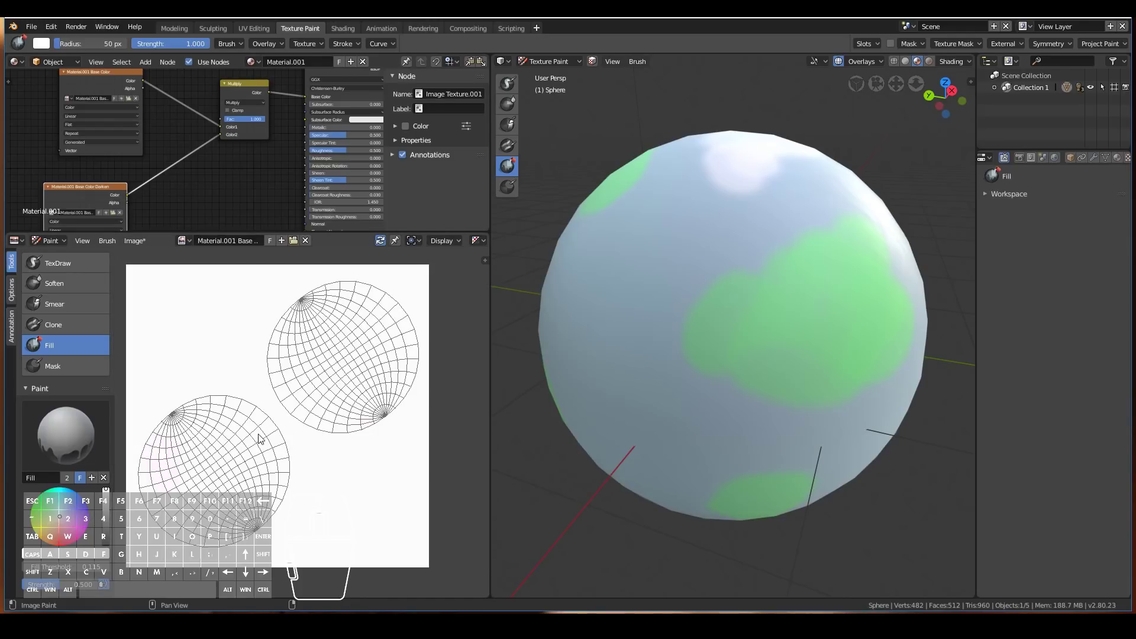
left_click(264, 123)
left_click(258, 123)
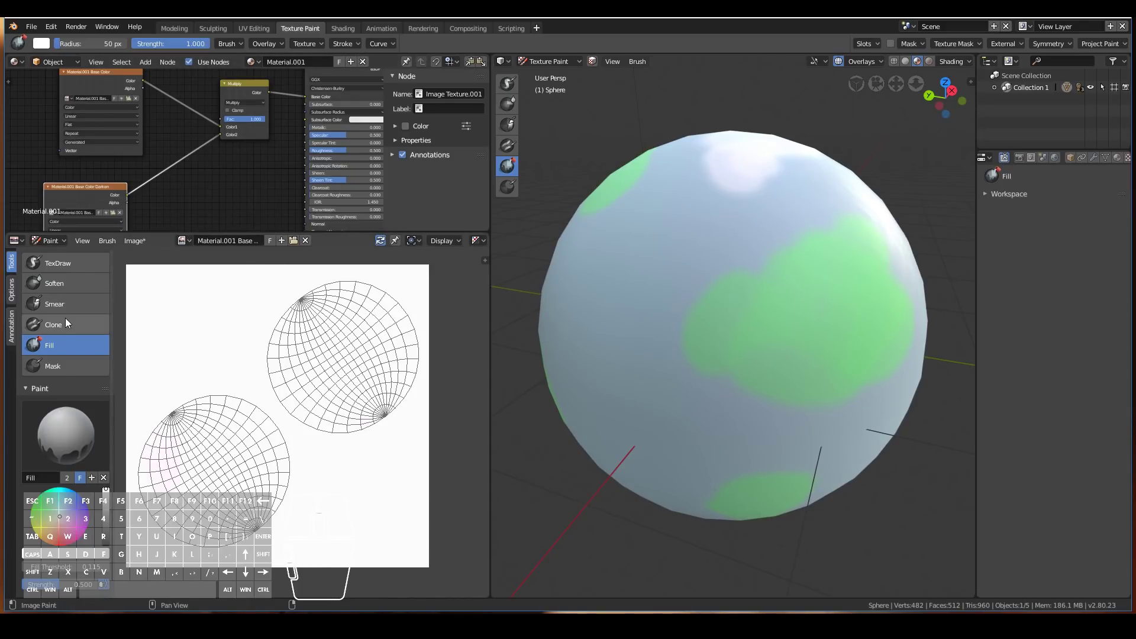
Step: Paint green shading along the edges of the sphere's large green continent with the TexDraw brush on the Darken slot
left_click(58, 264)
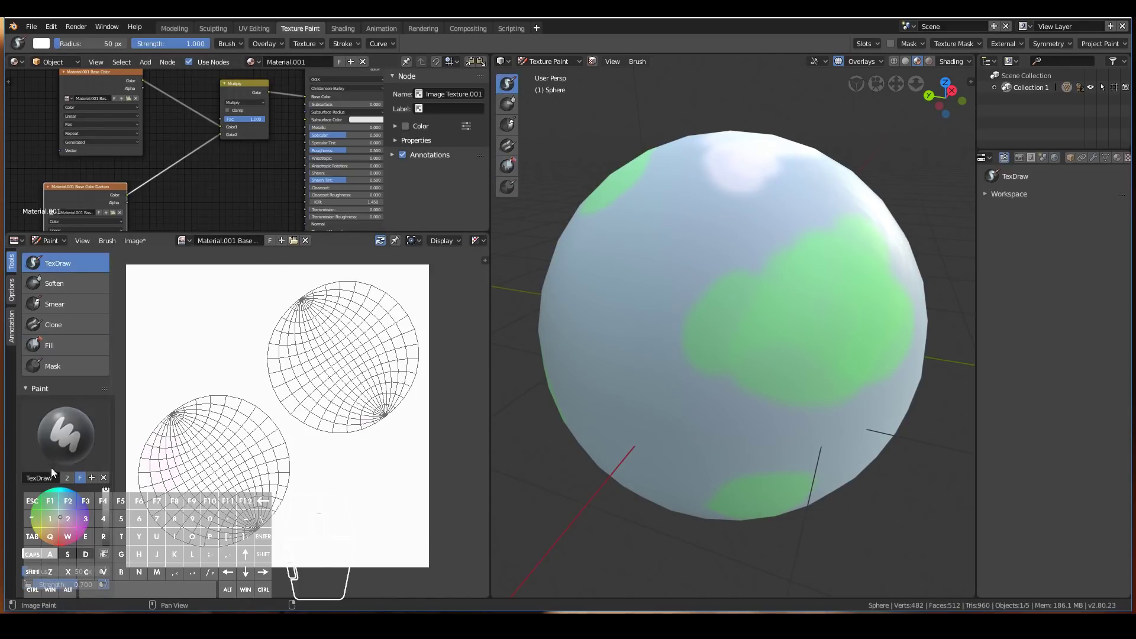
mouse_move(773, 316)
left_mouse_down()
mouse_move(771, 298)
mouse_move(840, 310)
left_mouse_up()
middle_click_drag(777, 388, 762, 378)
key("ctrl+z")
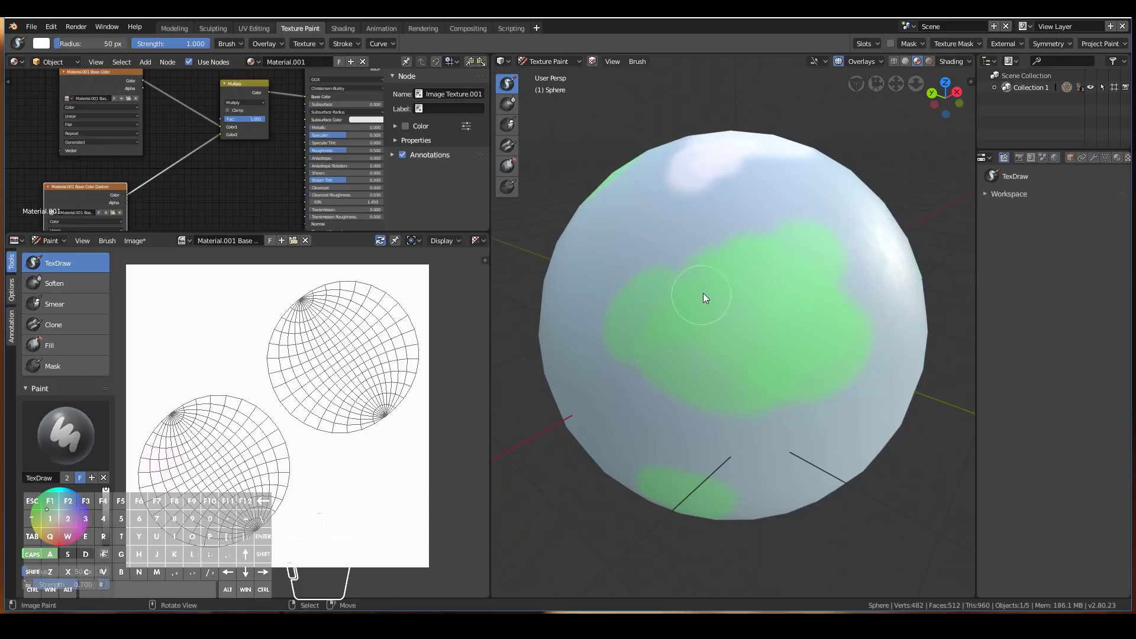
left_click_drag(747, 263, 805, 263)
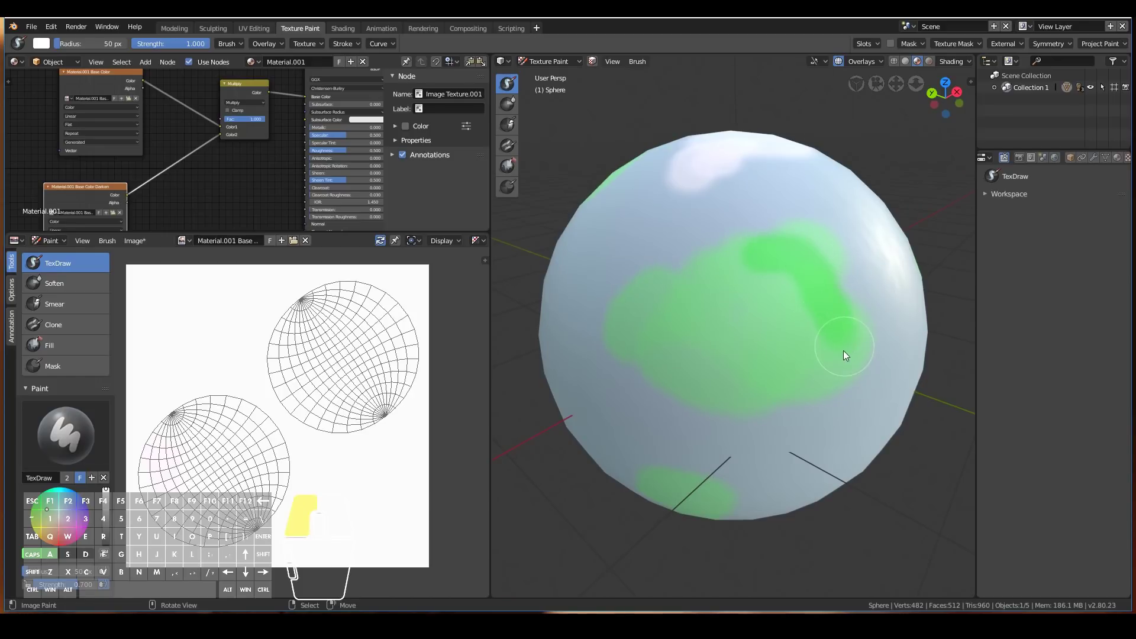
left_click_drag(827, 370, 757, 396)
middle_click_drag(757, 395, 794, 385)
mouse_move(834, 355)
left_mouse_down()
mouse_move(872, 328)
mouse_move(822, 343)
left_mouse_up()
mouse_move(822, 343)
middle_mouse_down()
mouse_move(775, 347)
mouse_move(797, 219)
middle_mouse_up()
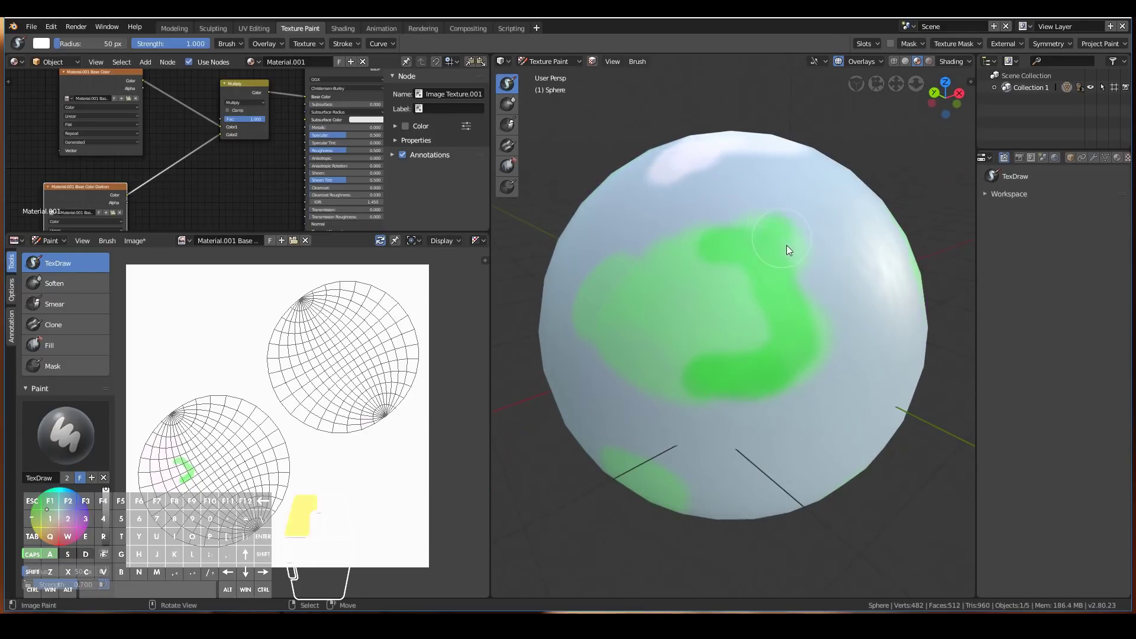
mouse_move(790, 265)
middle_mouse_down()
mouse_move(801, 272)
mouse_move(811, 248)
mouse_move(684, 281)
middle_mouse_up()
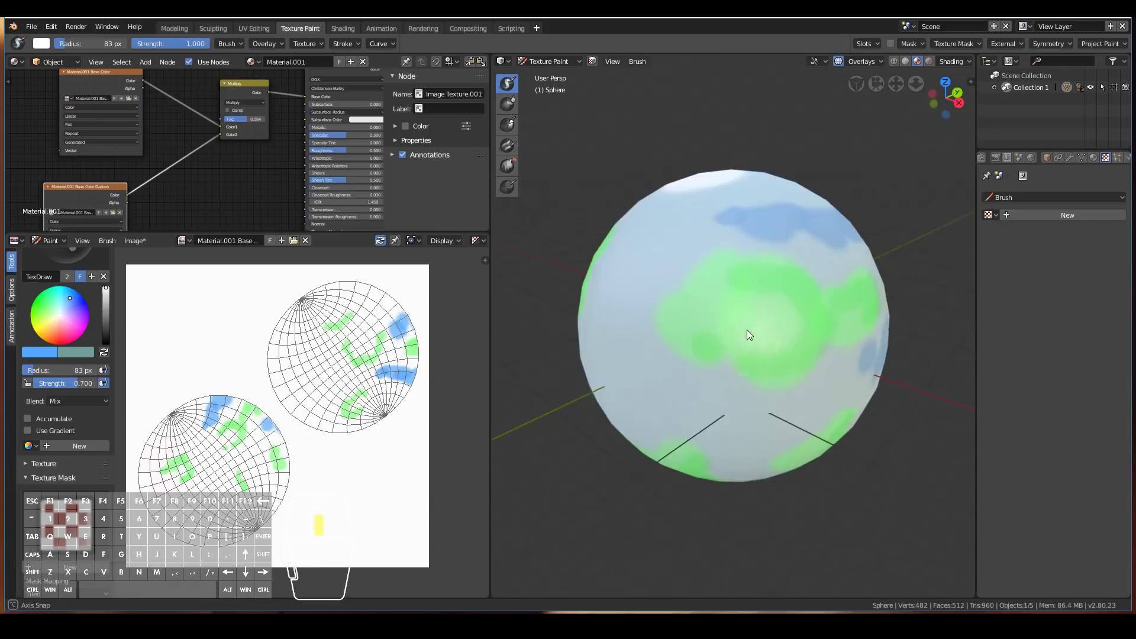
Step: Create a new Texture Mask for the TexDraw brush and name it NoisyBrush
middle_click_drag(747, 329, 806, 337)
scroll(783, 345, "up", 2)
middle_click_drag(801, 236, 751, 251)
mouse_move(627, 337)
middle_mouse_down()
mouse_move(680, 352)
mouse_move(781, 239)
middle_mouse_up()
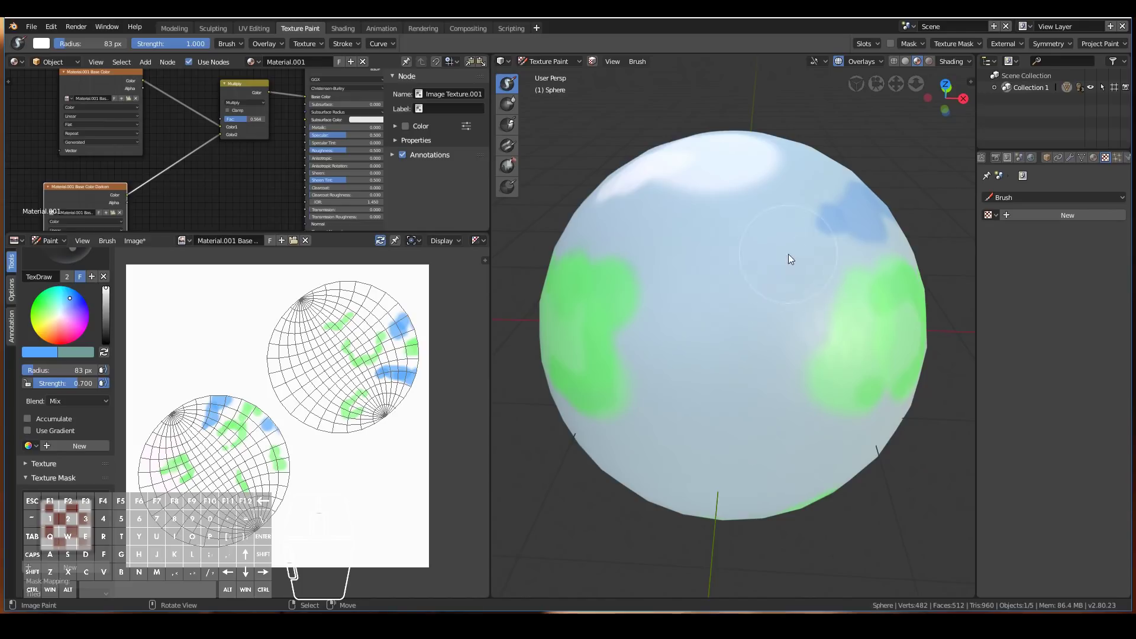
scroll(57, 355, "up", 5)
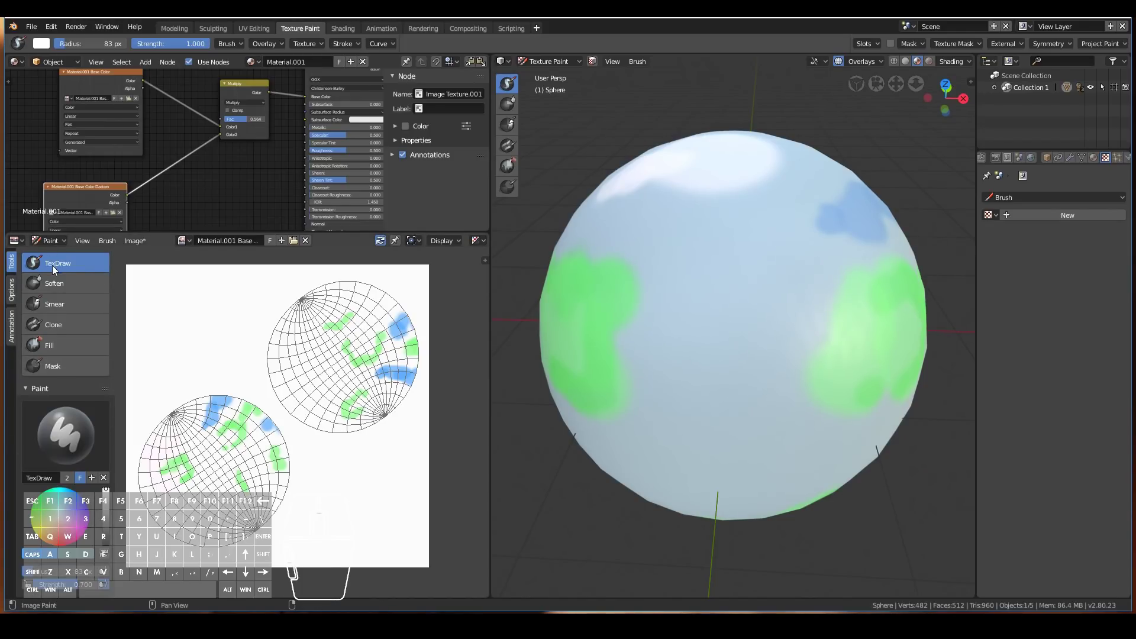
scroll(59, 323, "down", 8)
scroll(67, 356, "down", 2)
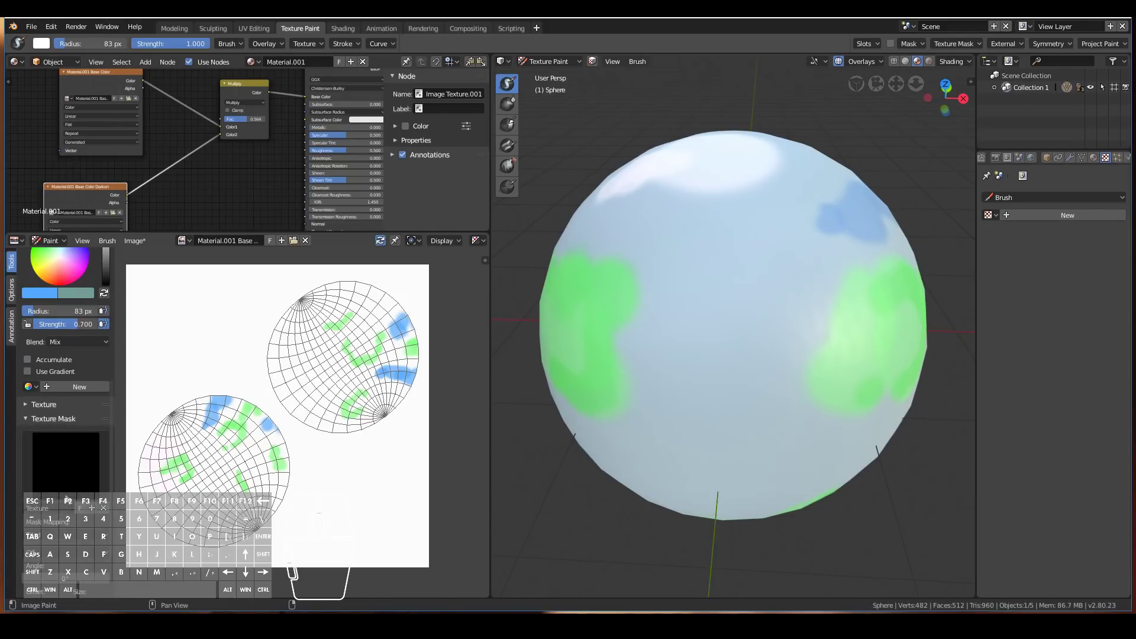
Step: Show the Brush Mask texture NoisyBrush in the texture properties and set its type to Clouds
left_click(1094, 157)
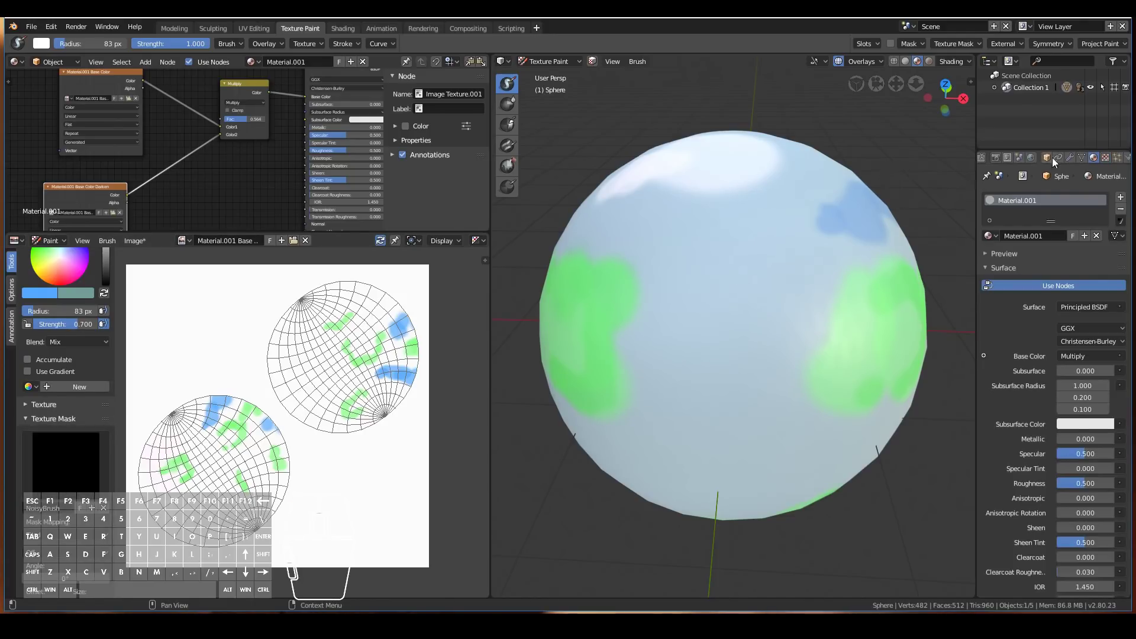
left_click(1106, 157)
left_click(1065, 200)
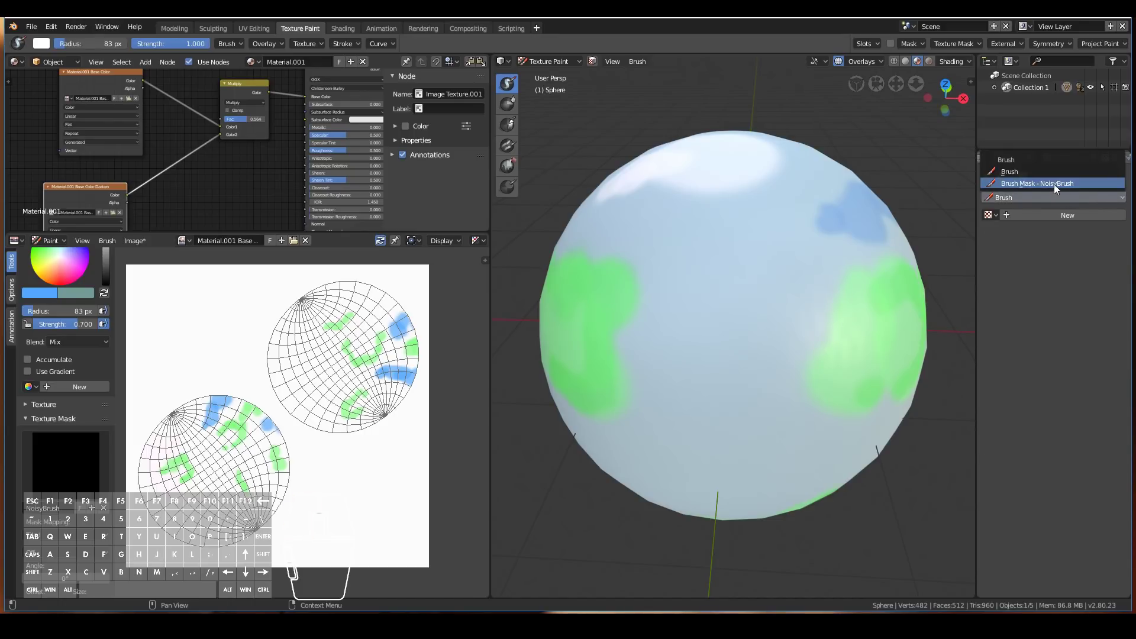
left_click(1053, 183)
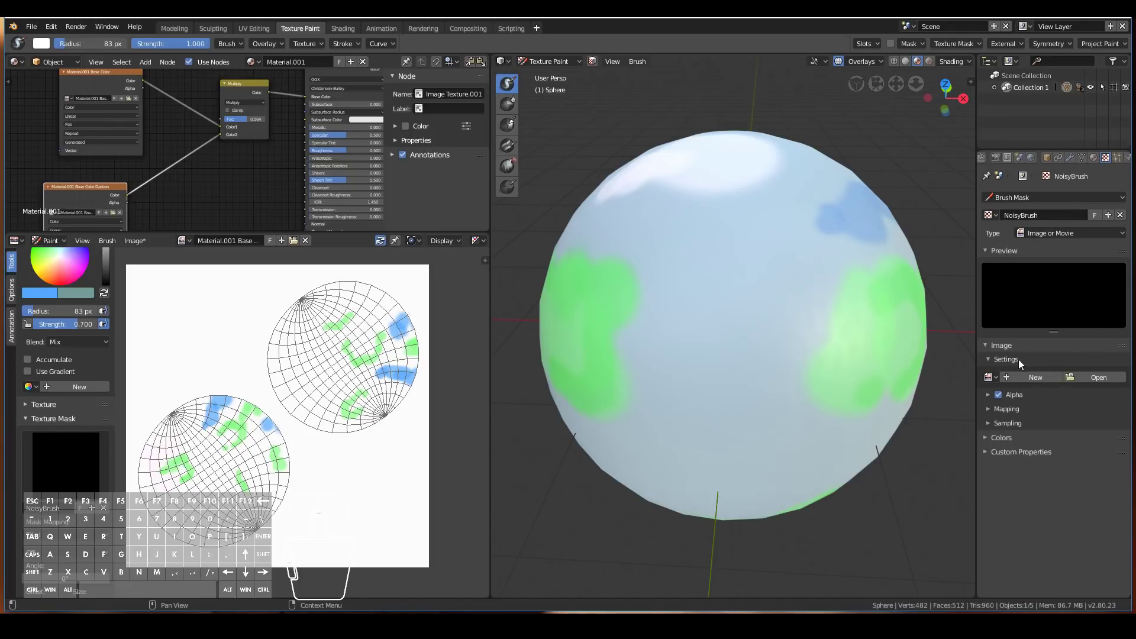
left_click(1064, 235)
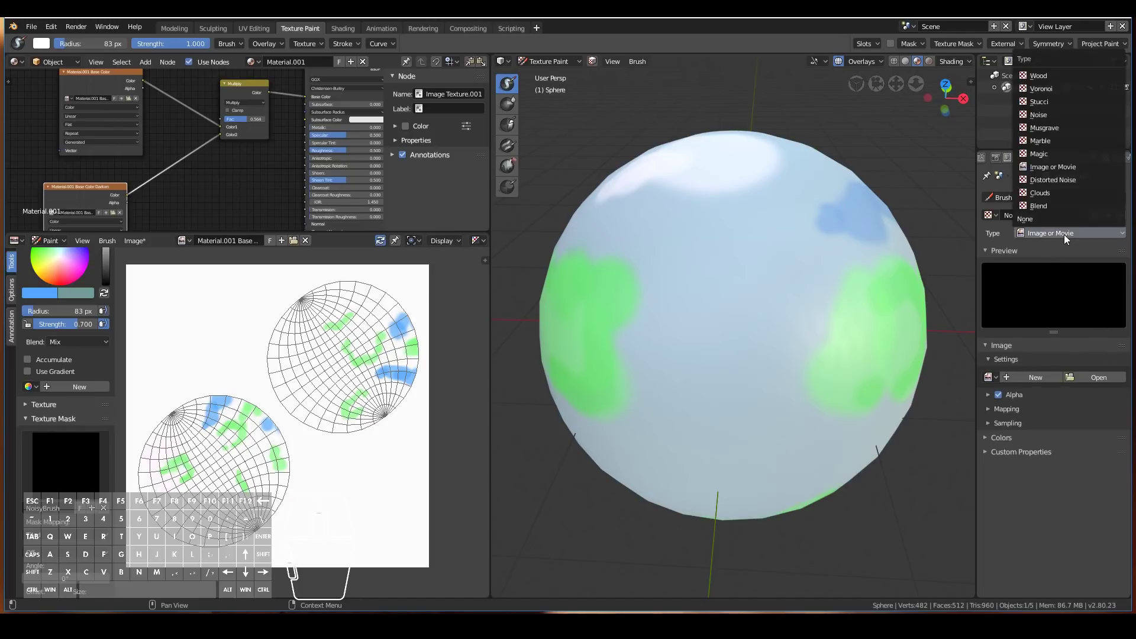
left_click(1050, 193)
Step: Paint noisy blue patches on the ocean between the green continents with the cloud-masked brush
scroll(745, 488, "up", 2)
scroll(745, 488, "up", 3)
mouse_move(738, 261)
left_mouse_down()
mouse_move(708, 254)
mouse_move(794, 289)
mouse_move(823, 234)
left_mouse_up()
scroll(811, 300, "down", 5)
mouse_move(762, 360)
middle_mouse_down()
mouse_move(745, 350)
mouse_move(722, 261)
middle_mouse_up()
left_click_drag(719, 240, 719, 236)
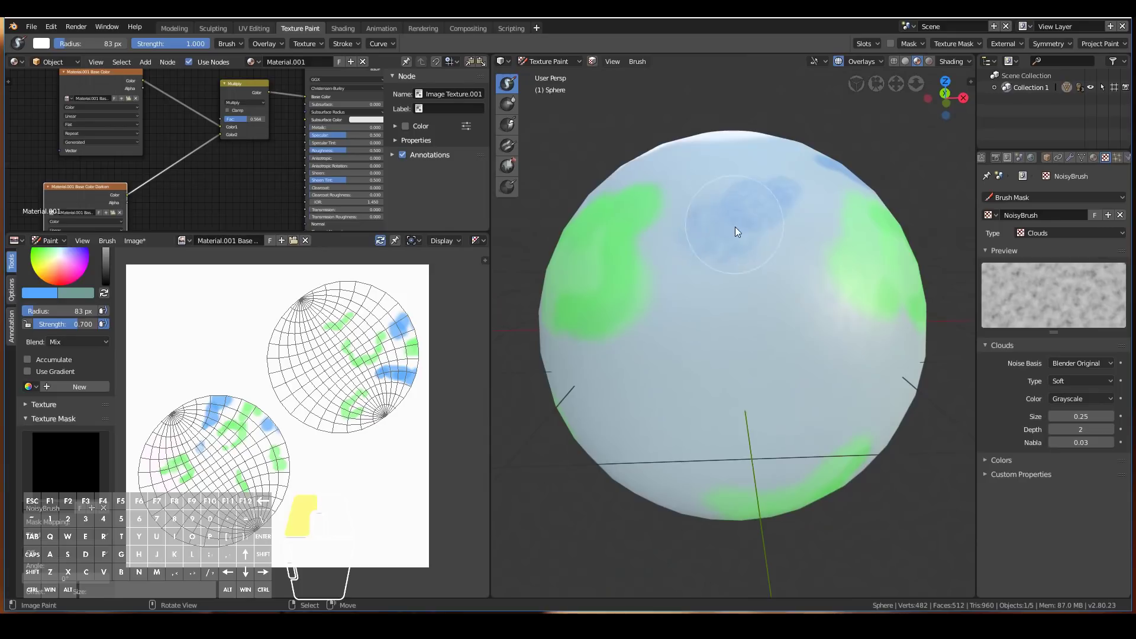
left_click_drag(692, 239, 733, 249)
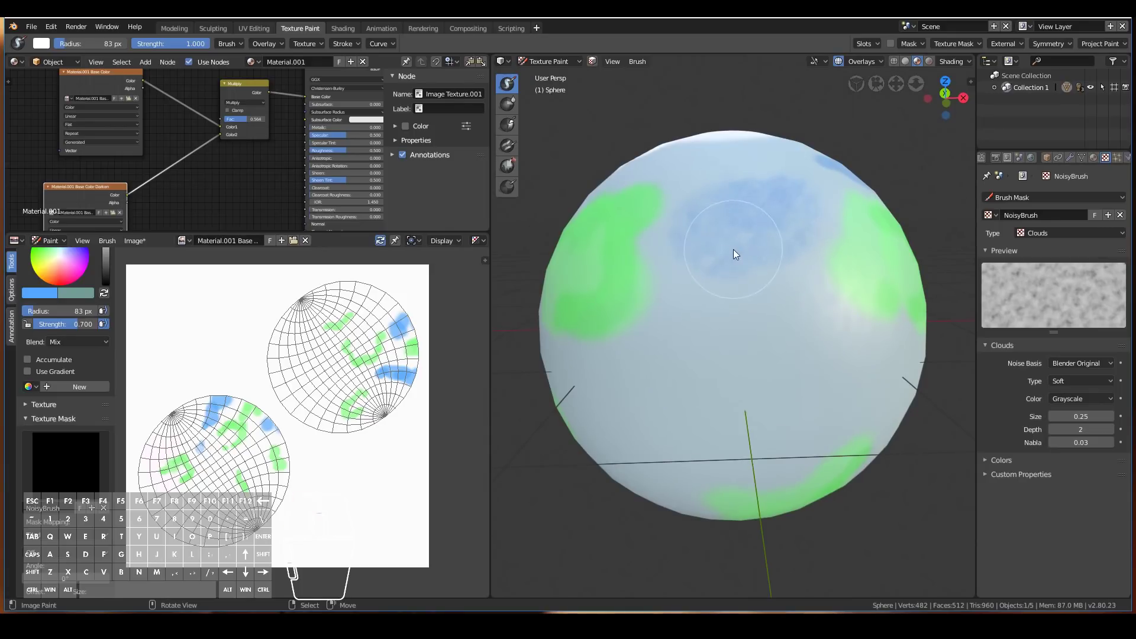
middle_click_drag(702, 295, 679, 278)
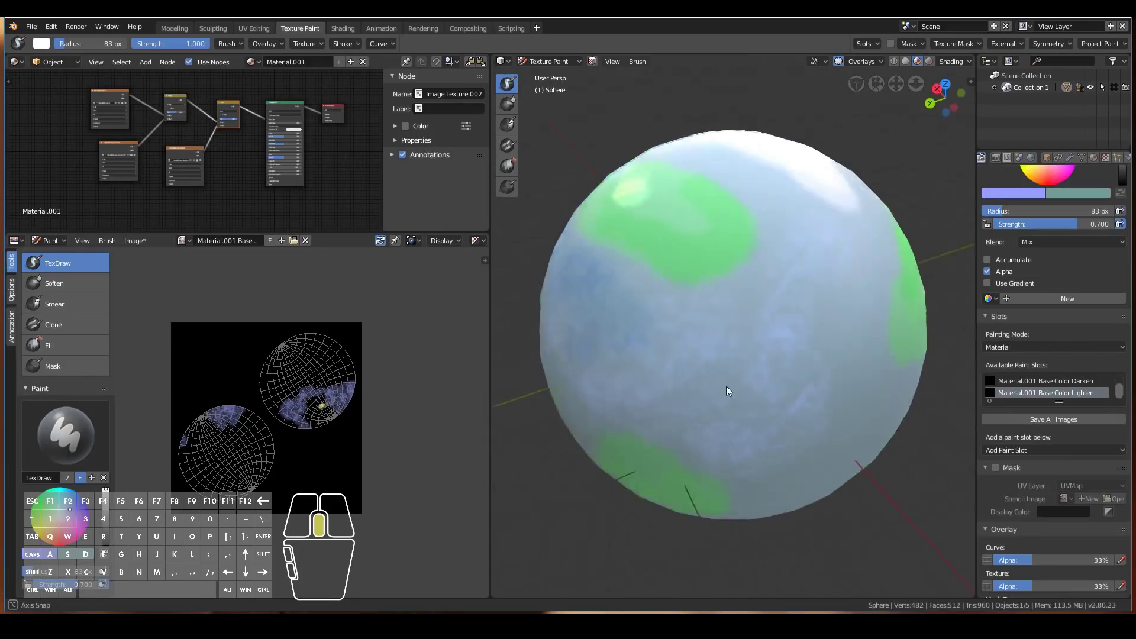
middle_click_drag(727, 390, 954, 361)
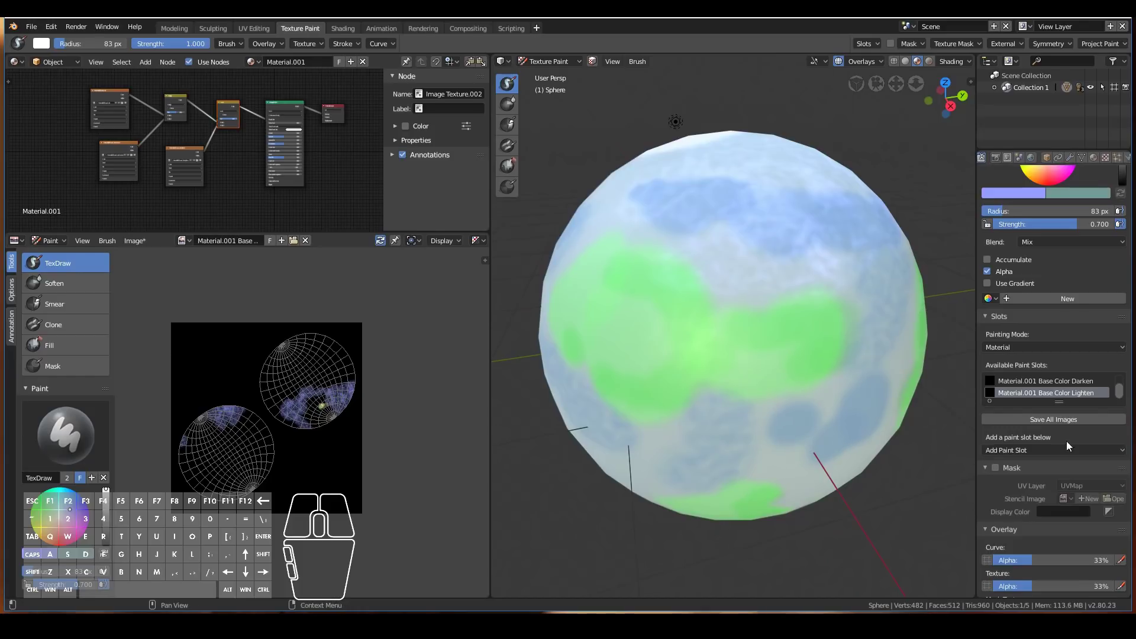
Step: Enlarge the list of available paint slots and add a blank 2048 x 2048 px Specular paint slot in black
left_click_drag(1059, 400, 1059, 450)
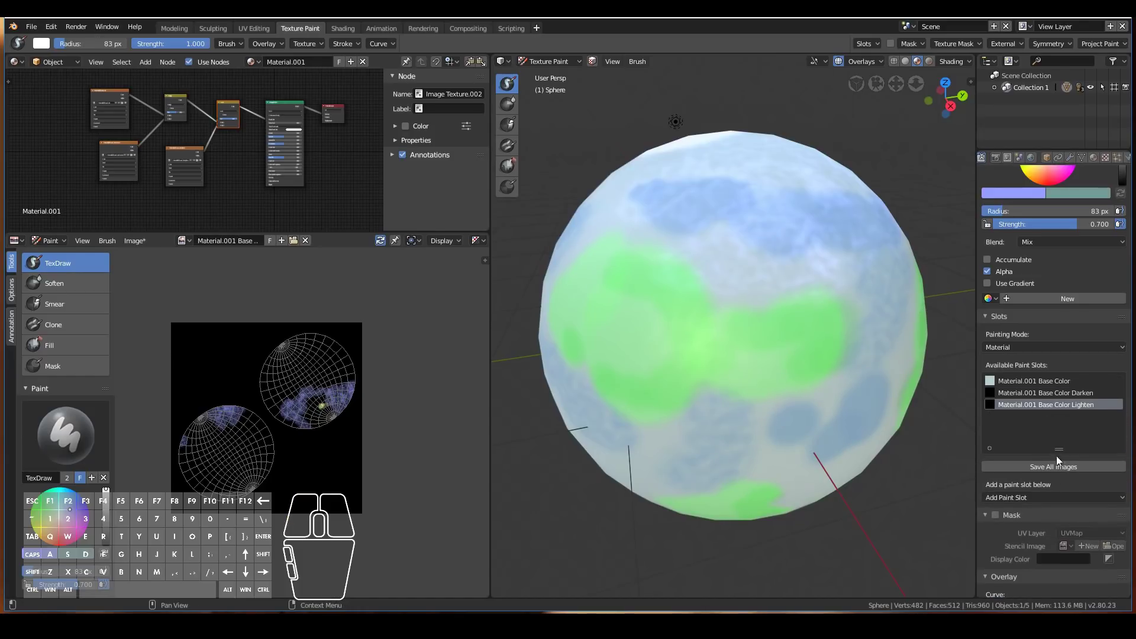
left_click(1031, 498)
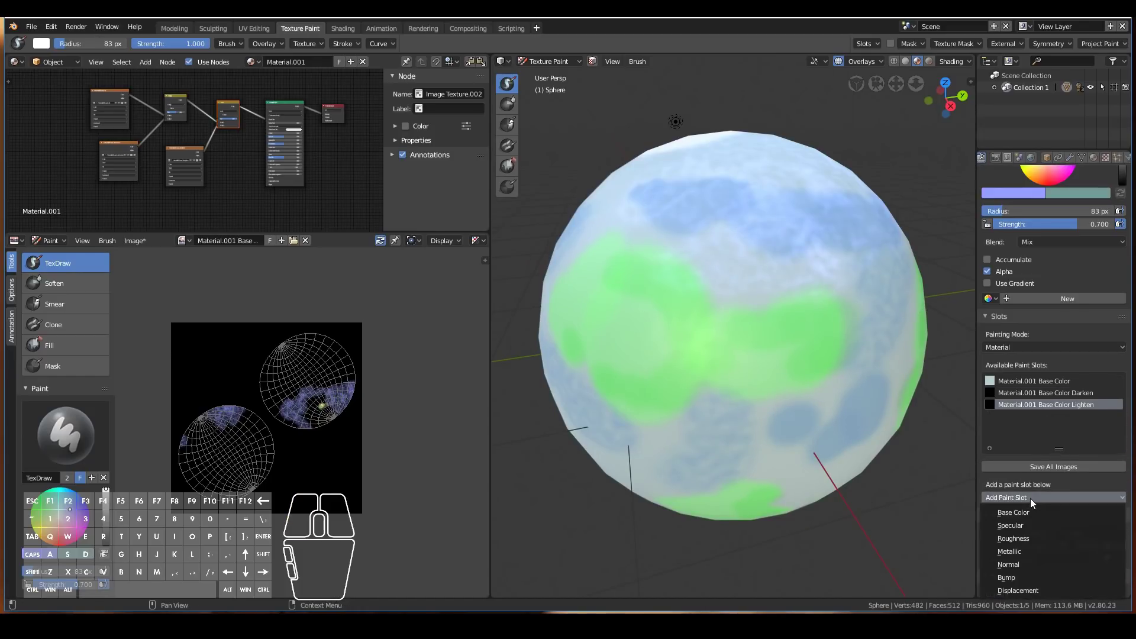
left_click(1010, 524)
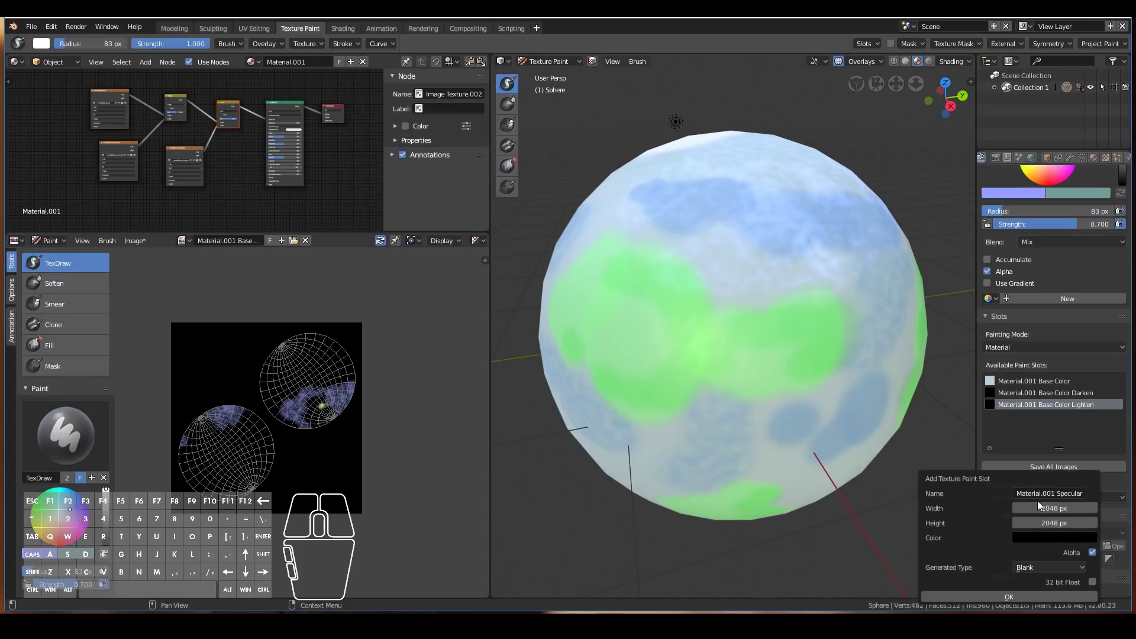
left_click(1006, 597)
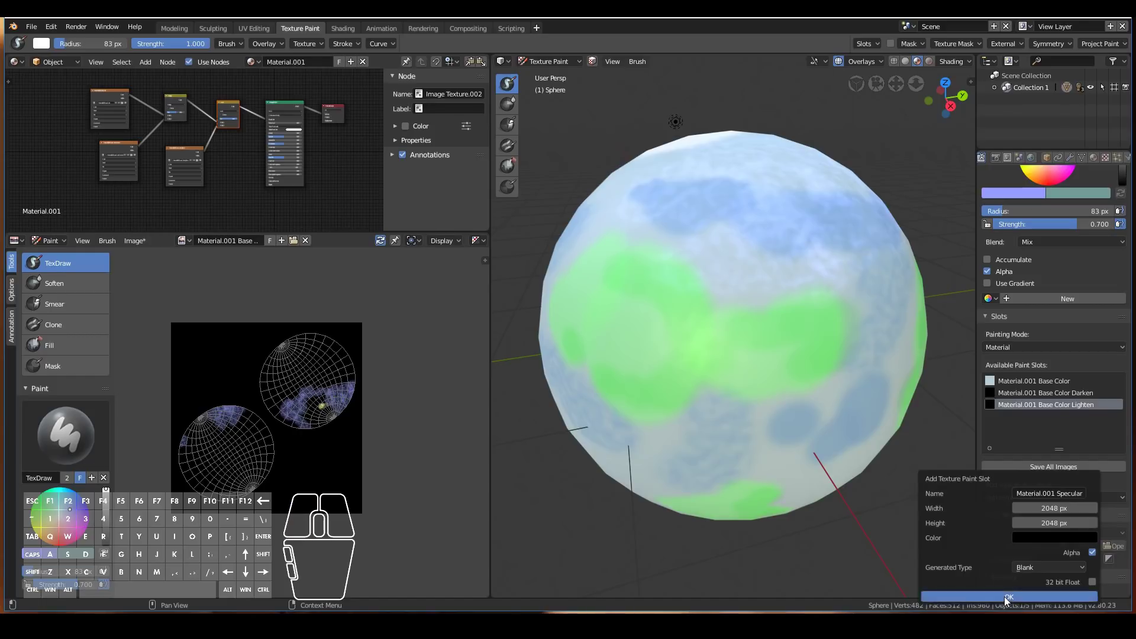
Step: Paint noisy white patches all around the sphere on the Specular slot and check them in the unwrapped image
middle_click_drag(579, 415, 660, 423)
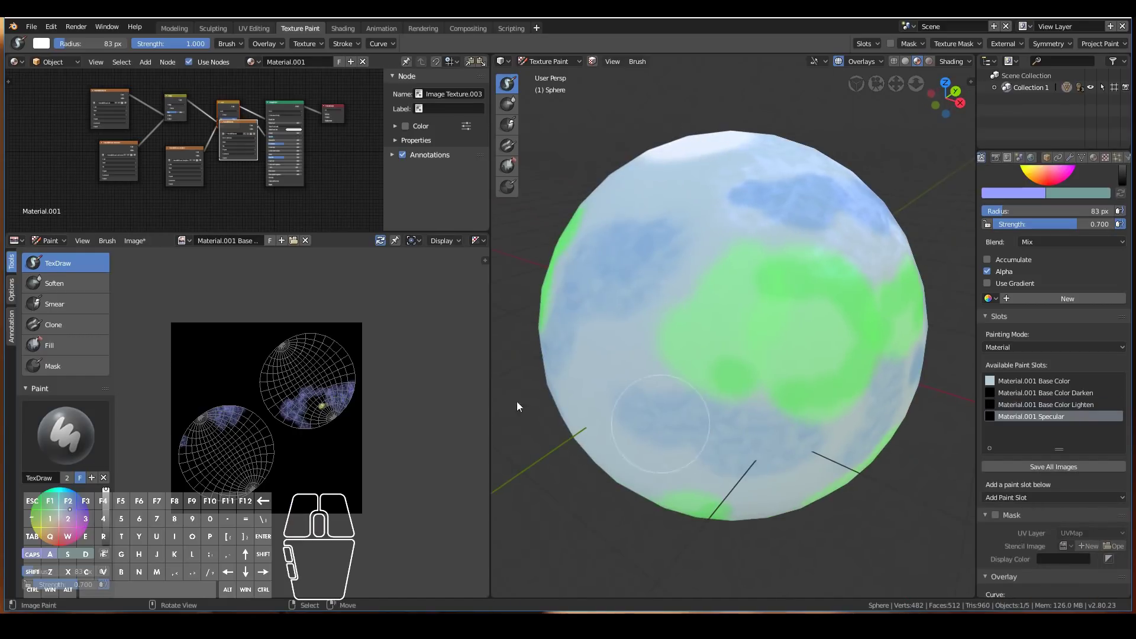
scroll(886, 348, "up", 2)
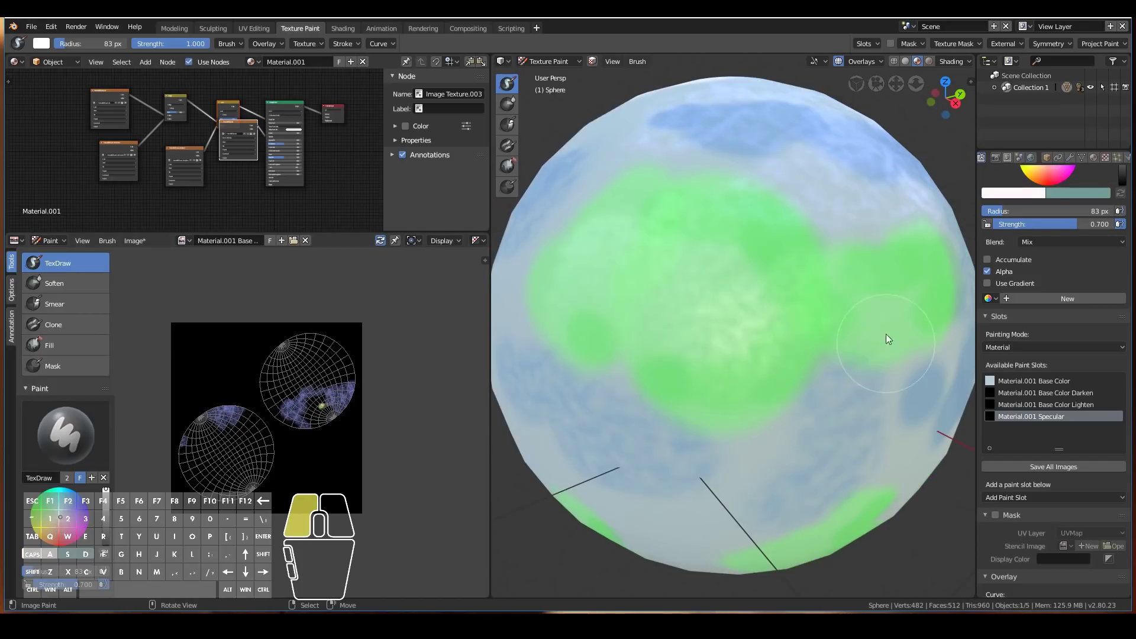
scroll(797, 356, "down", 3)
mouse_move(797, 356)
middle_mouse_down()
mouse_move(794, 287)
mouse_move(791, 350)
mouse_move(723, 357)
mouse_move(730, 286)
middle_mouse_up()
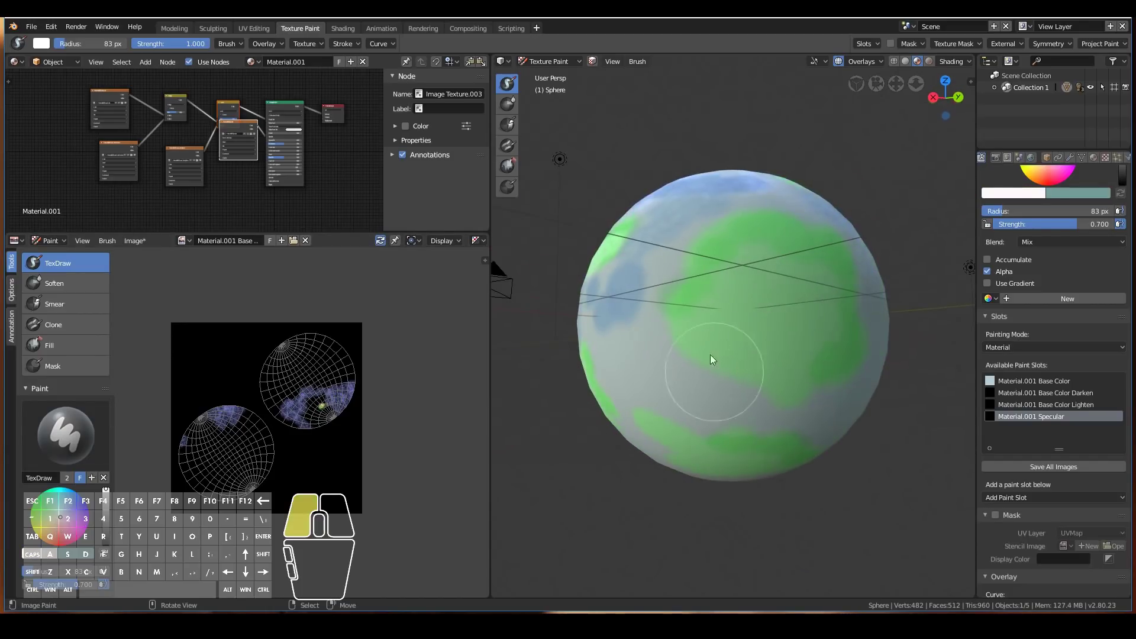
mouse_move(765, 353)
middle_mouse_down()
mouse_move(771, 295)
mouse_move(847, 285)
middle_mouse_up()
left_click_drag(847, 284, 750, 290)
mouse_move(751, 290)
middle_mouse_down()
mouse_move(768, 332)
mouse_move(790, 332)
middle_mouse_up()
mouse_move(790, 332)
left_mouse_down()
mouse_move(832, 317)
mouse_move(746, 329)
left_mouse_up()
middle_click_drag(736, 329, 836, 392)
mouse_move(836, 392)
left_mouse_down()
mouse_move(839, 276)
mouse_move(785, 292)
mouse_move(851, 310)
left_mouse_up()
middle_click_drag(852, 310, 861, 378)
left_click_drag(860, 378, 845, 422)
mouse_move(845, 422)
middle_mouse_down()
mouse_move(840, 388)
mouse_move(862, 399)
mouse_move(824, 404)
middle_mouse_up()
left_click_drag(637, 233, 674, 290)
mouse_move(673, 290)
middle_mouse_down()
mouse_move(647, 322)
mouse_move(657, 409)
middle_mouse_up()
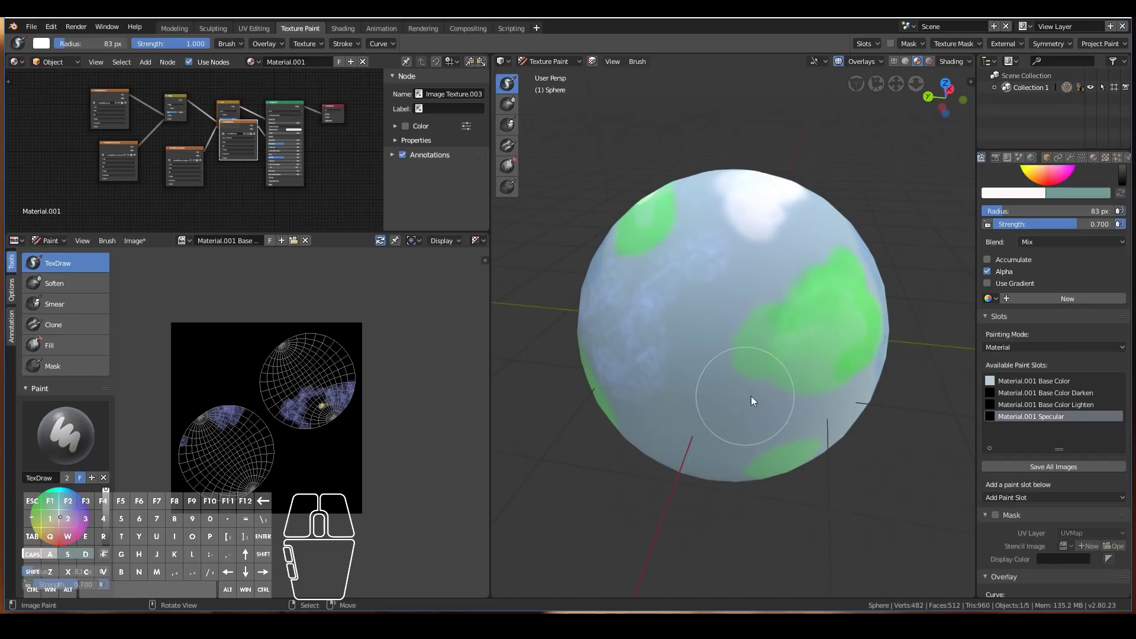
middle_click_drag(782, 387, 808, 312)
middle_click_drag(819, 393, 676, 377)
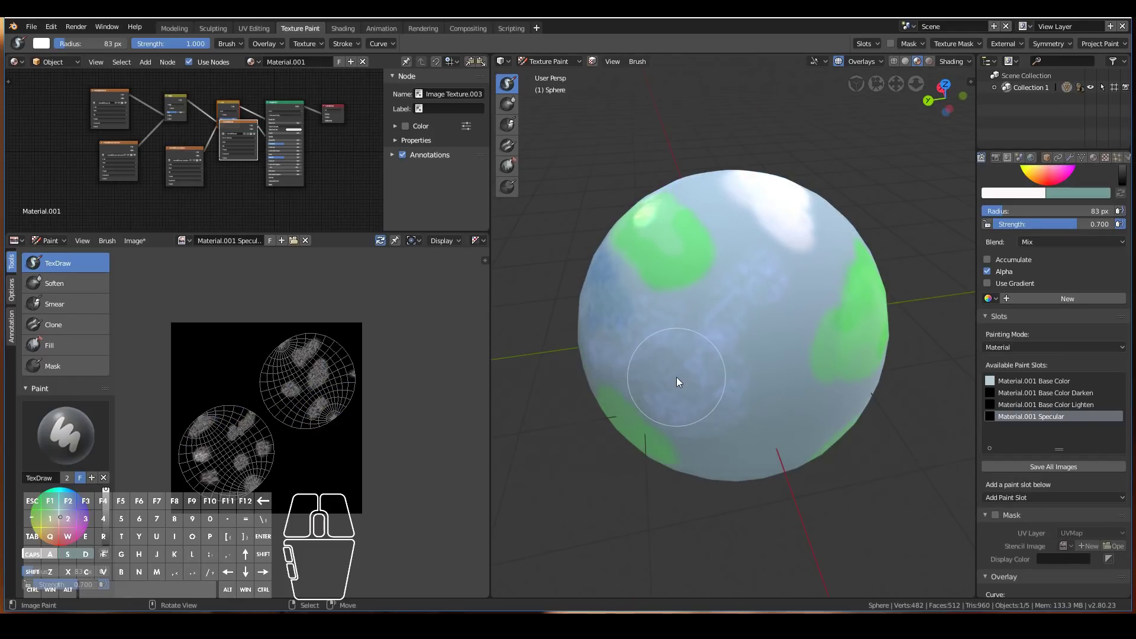
scroll(299, 402, "up", 3)
scroll(298, 403, "down", 3)
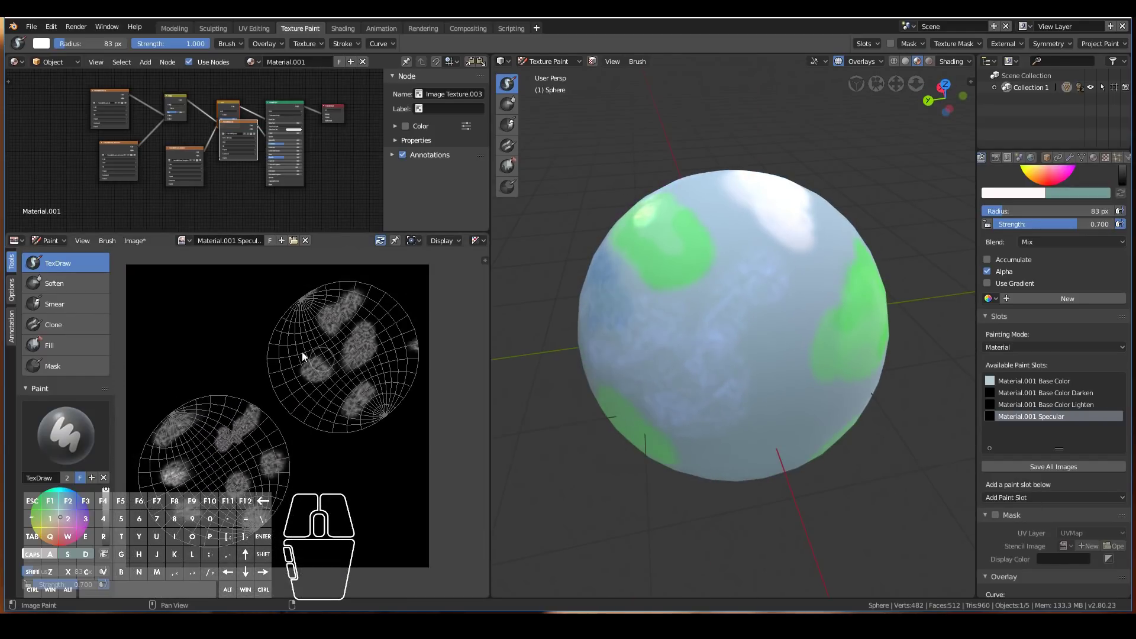
scroll(271, 378, "up", 2)
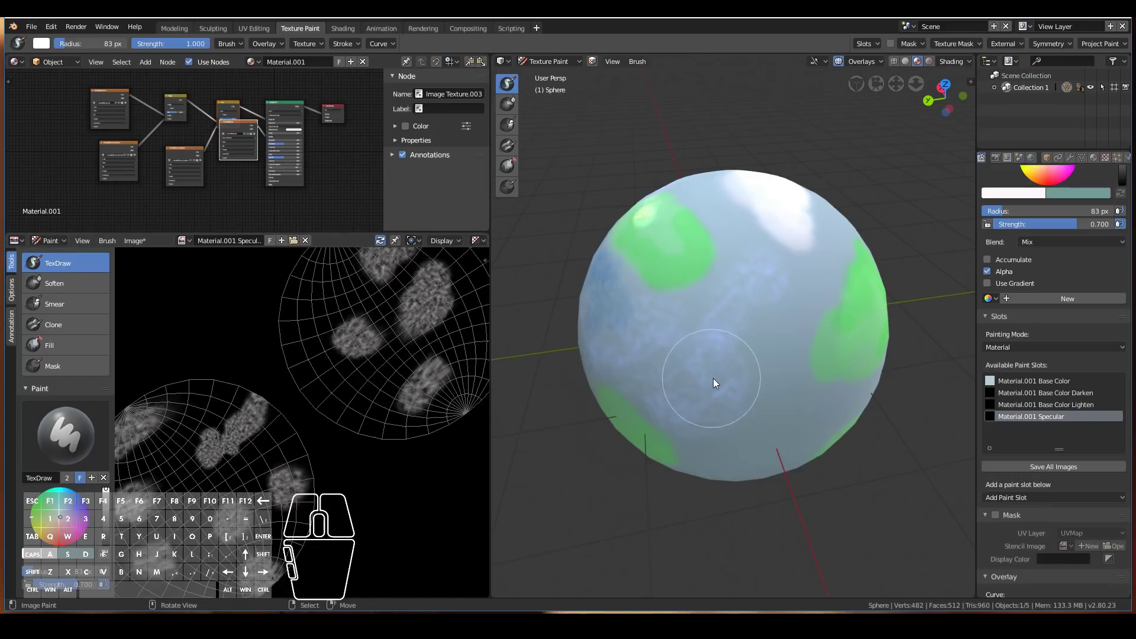
Step: Add a blank black 2048 x 2048 px Roughness paint slot and make it the active slot
left_click(1031, 497)
left_click(1028, 537)
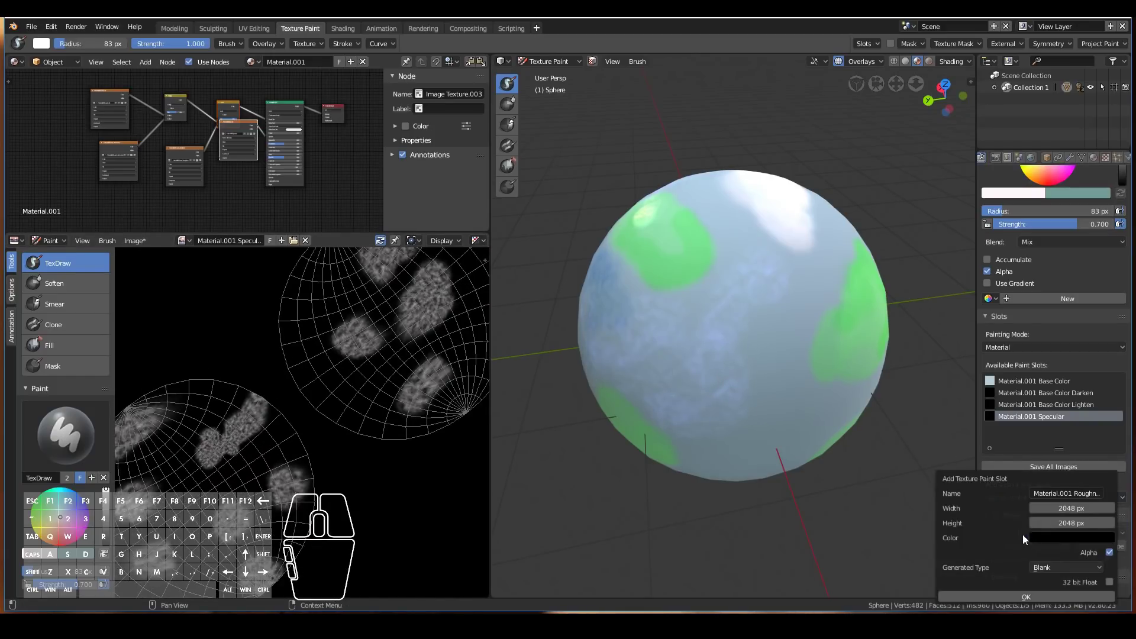
left_click(1024, 598)
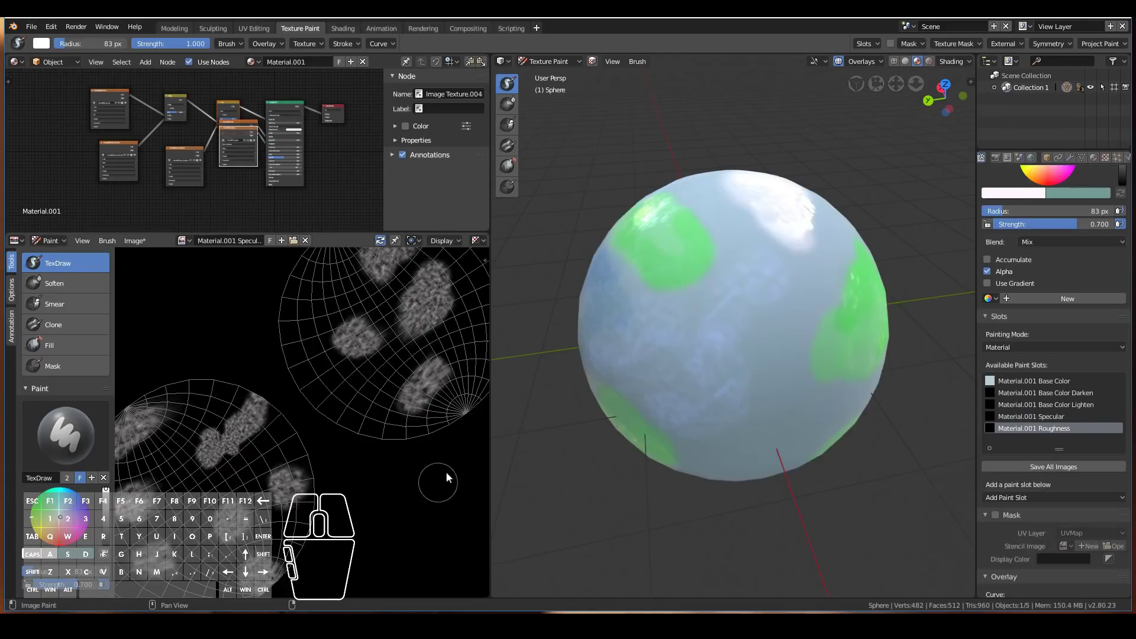
mouse_move(704, 357)
middle_mouse_down()
mouse_move(642, 341)
mouse_move(732, 293)
mouse_move(853, 286)
middle_mouse_up()
scroll(724, 303, "up", 2)
left_click(1032, 428)
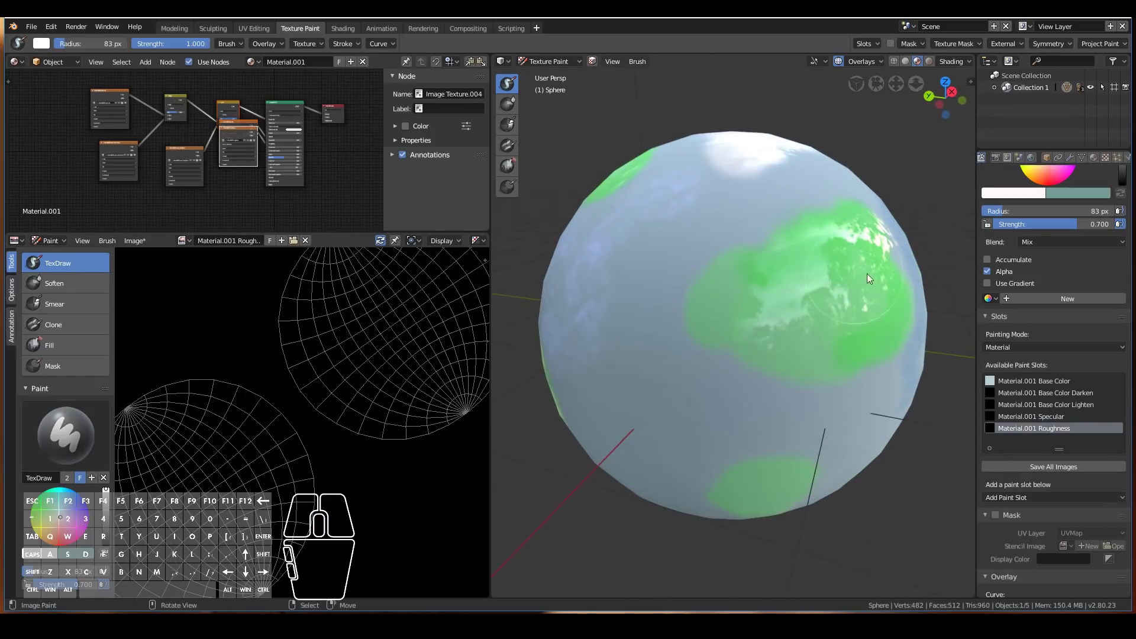
Step: Paint a small noisy white patch on the sphere's glossy green continent in the Roughness slot
middle_click_drag(804, 331, 763, 345)
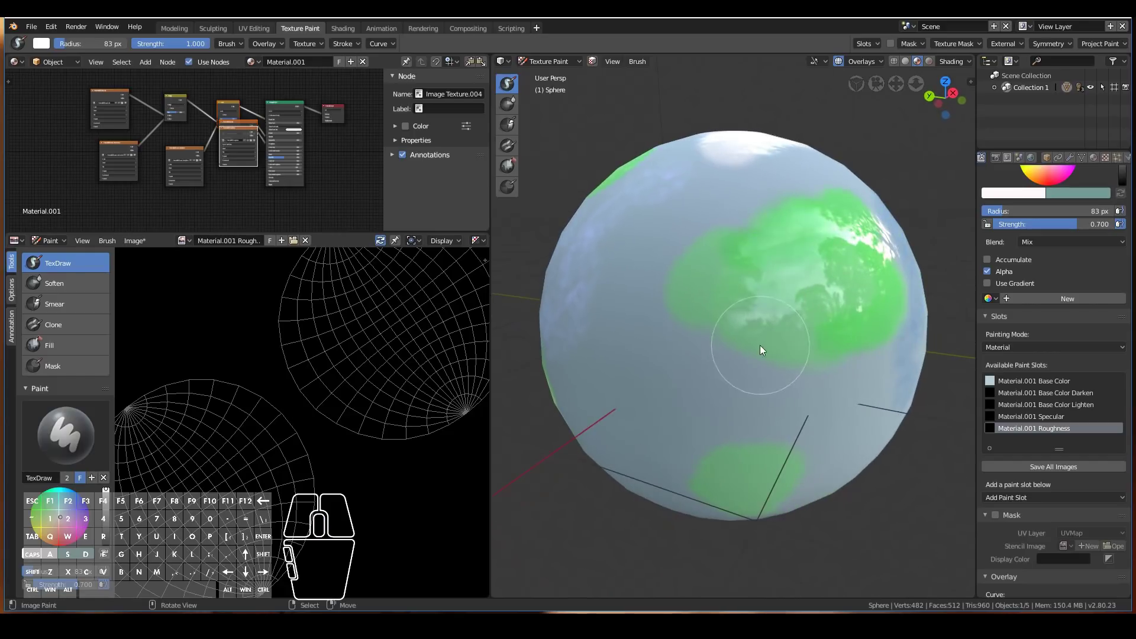
middle_click_drag(801, 297, 809, 298)
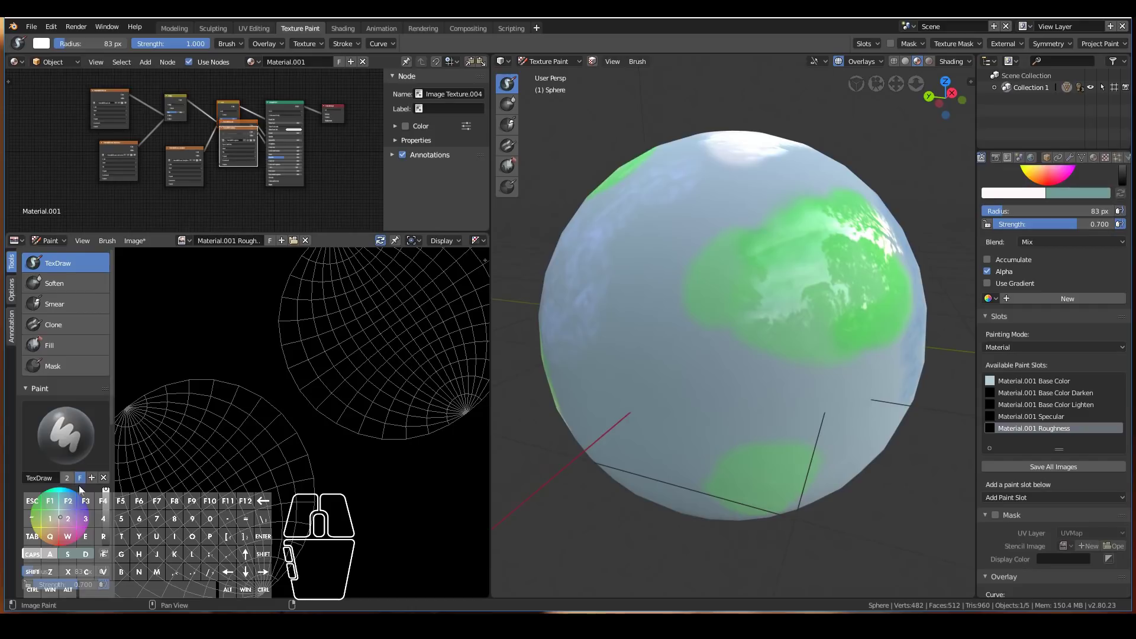
scroll(718, 288, "up", 2)
mouse_move(719, 288)
left_mouse_down()
mouse_move(771, 287)
mouse_move(761, 290)
mouse_move(763, 254)
mouse_move(826, 252)
mouse_move(764, 259)
left_mouse_up()
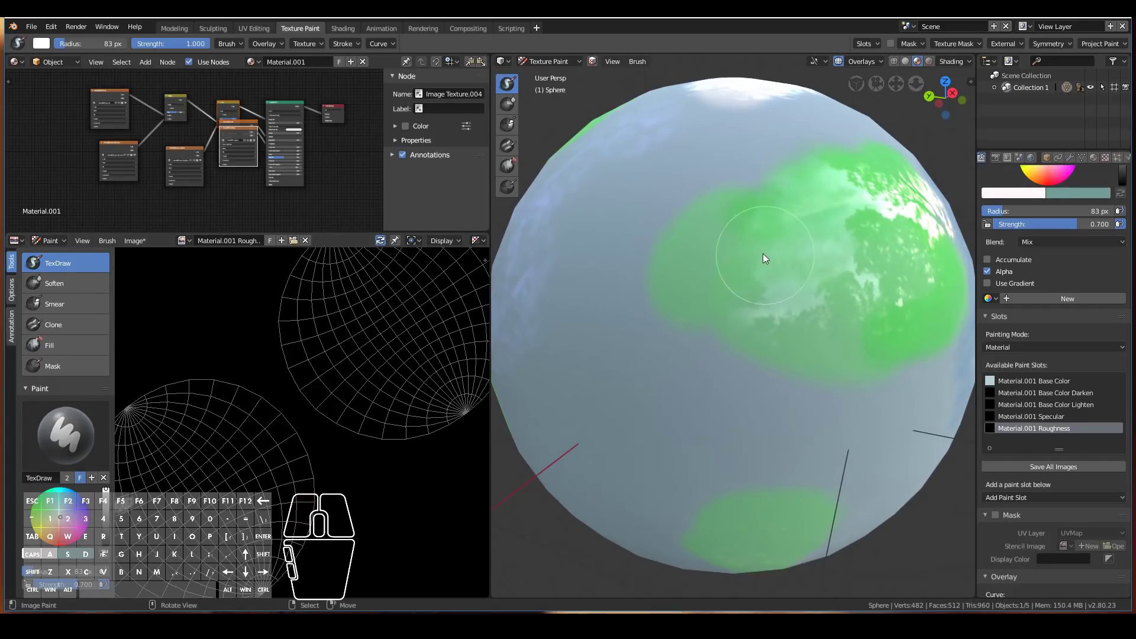
mouse_move(595, 511)
middle_mouse_down()
mouse_move(663, 460)
mouse_move(651, 463)
mouse_move(673, 310)
middle_mouse_up()
mouse_move(765, 265)
middle_mouse_down()
mouse_move(710, 317)
mouse_move(747, 327)
mouse_move(793, 252)
middle_mouse_up()
left_click(803, 240)
mouse_move(880, 290)
middle_mouse_down()
mouse_move(835, 265)
mouse_move(837, 279)
mouse_move(795, 219)
mouse_move(802, 254)
middle_mouse_up()
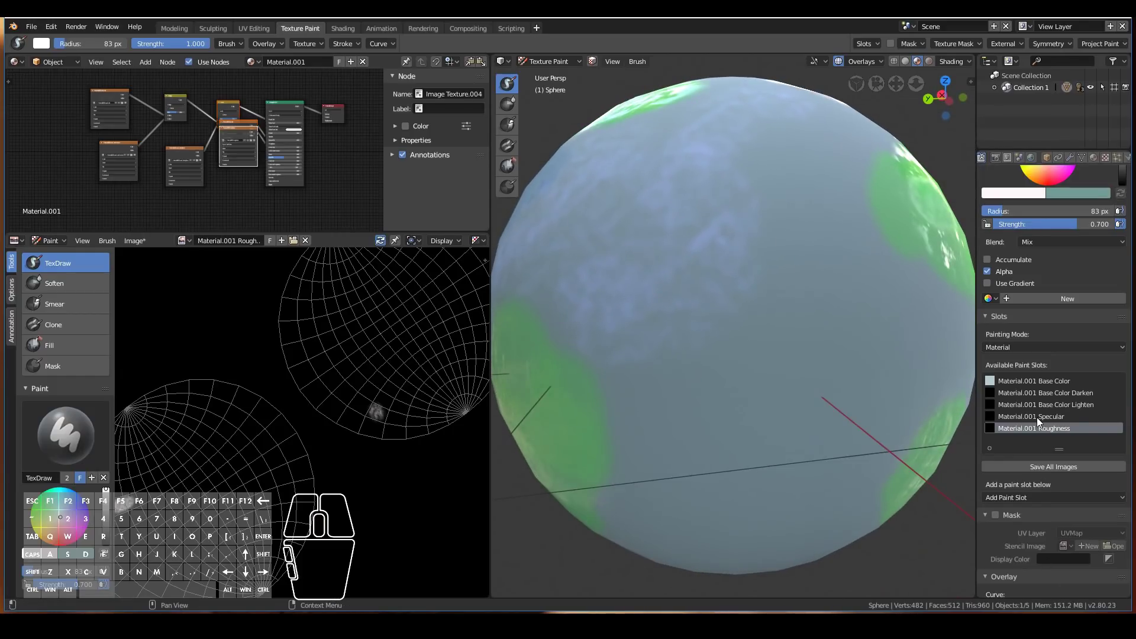
mouse_move(804, 307)
middle_mouse_down()
mouse_move(801, 243)
mouse_move(819, 233)
mouse_move(782, 277)
mouse_move(797, 332)
mouse_move(824, 344)
middle_mouse_up()
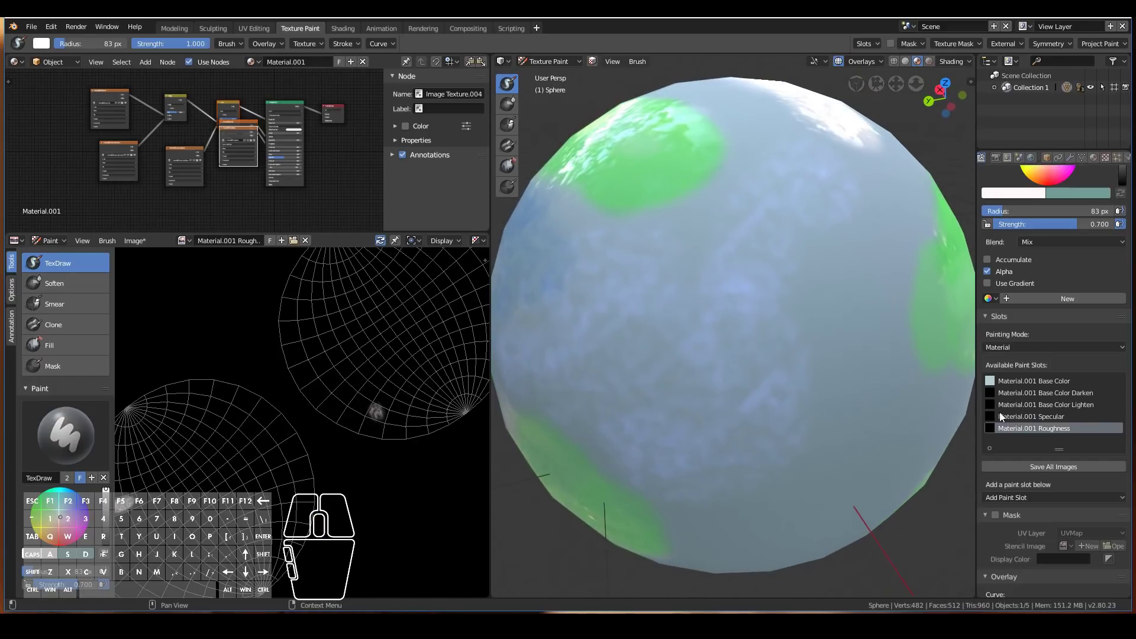
Step: Paint a noisy white patch on the ocean in the Specular slot, plus further patches in the Roughness slot
left_click(1018, 416)
mouse_move(769, 371)
middle_mouse_down()
mouse_move(760, 322)
mouse_move(793, 235)
middle_mouse_up()
mouse_move(793, 235)
left_mouse_down()
mouse_move(790, 295)
mouse_move(781, 214)
mouse_move(749, 275)
mouse_move(792, 333)
left_mouse_up()
middle_click_drag(791, 332, 862, 239)
mouse_move(862, 240)
left_mouse_down()
mouse_move(836, 217)
mouse_move(851, 253)
mouse_move(906, 267)
left_mouse_up()
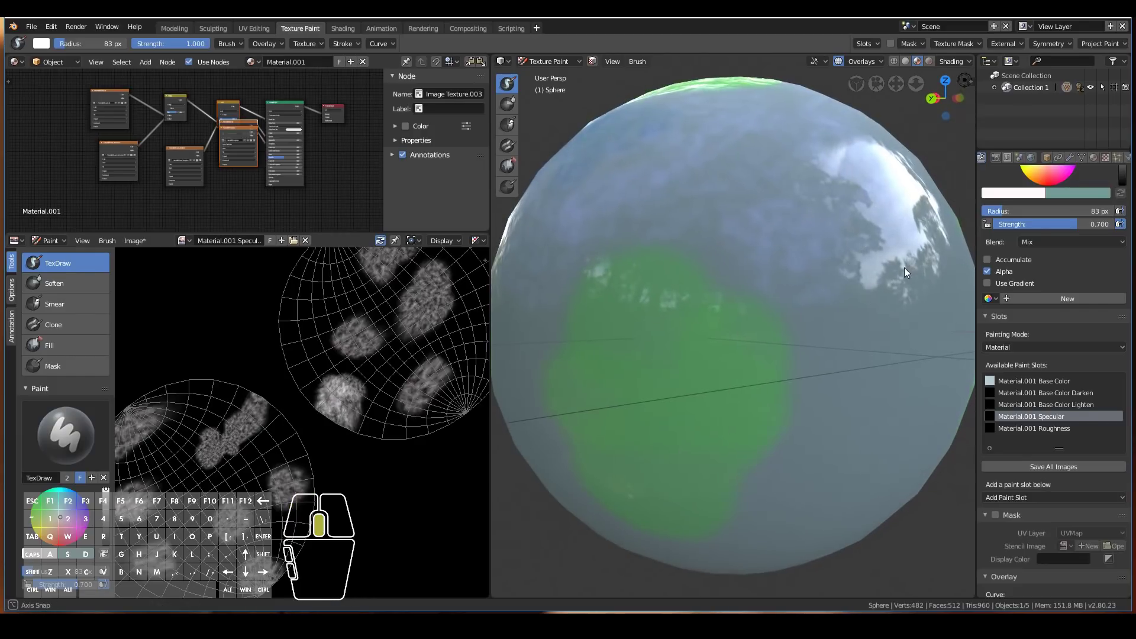
mouse_move(897, 311)
left_mouse_down()
mouse_move(882, 274)
mouse_move(901, 243)
left_mouse_up()
Step: Add a blank black 2048 x 2048 px Bump paint slot to the material
left_click(1014, 498)
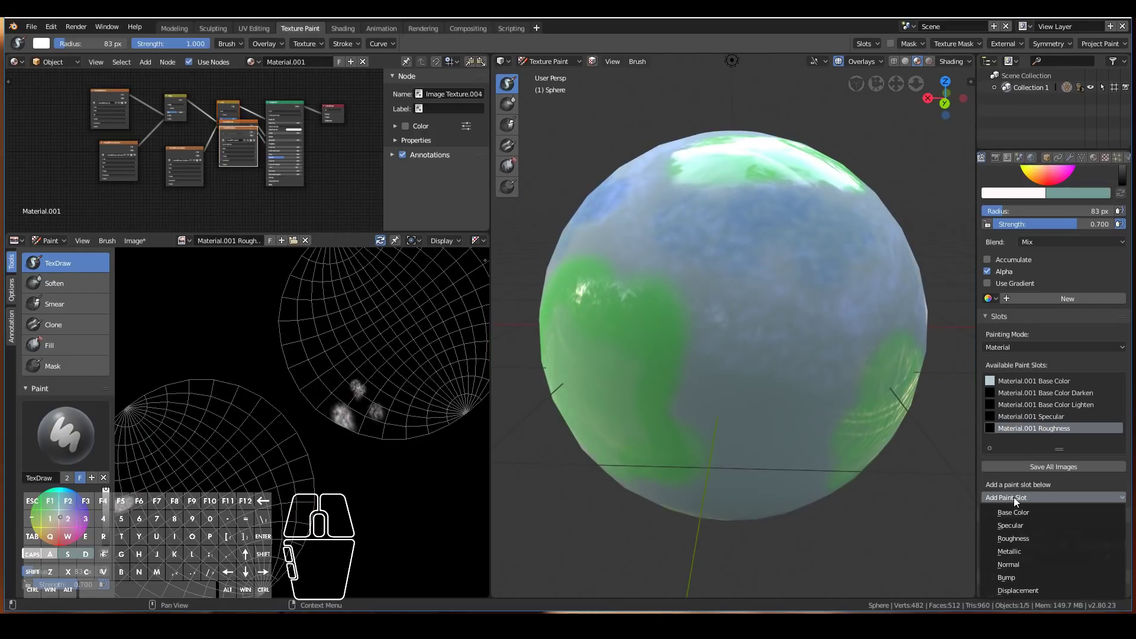
left_click(1003, 577)
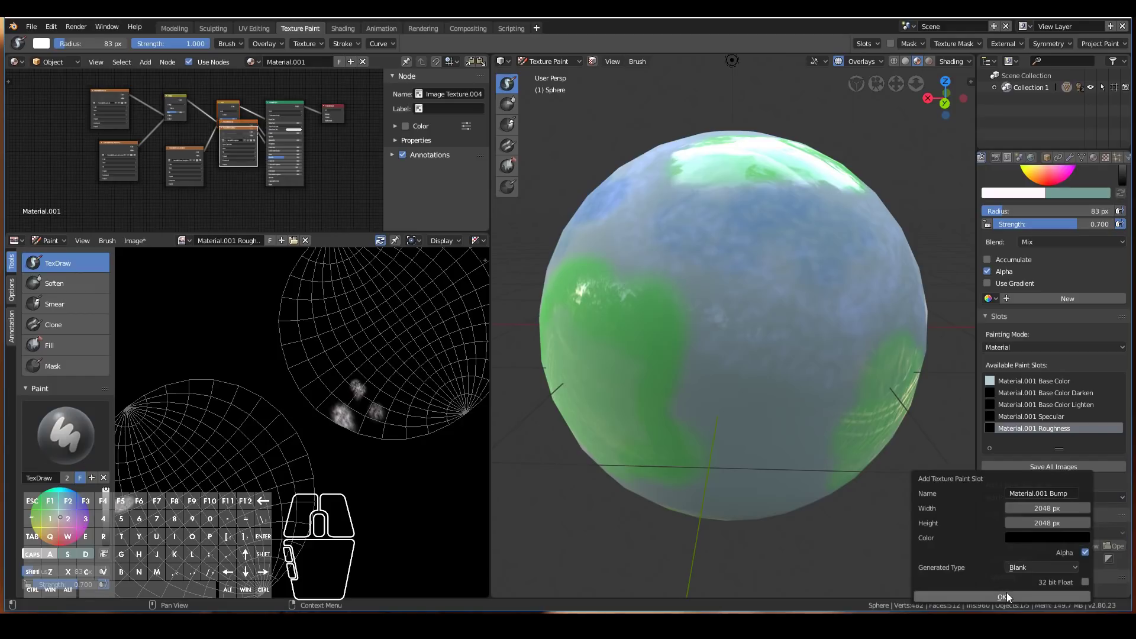
left_click(1007, 594)
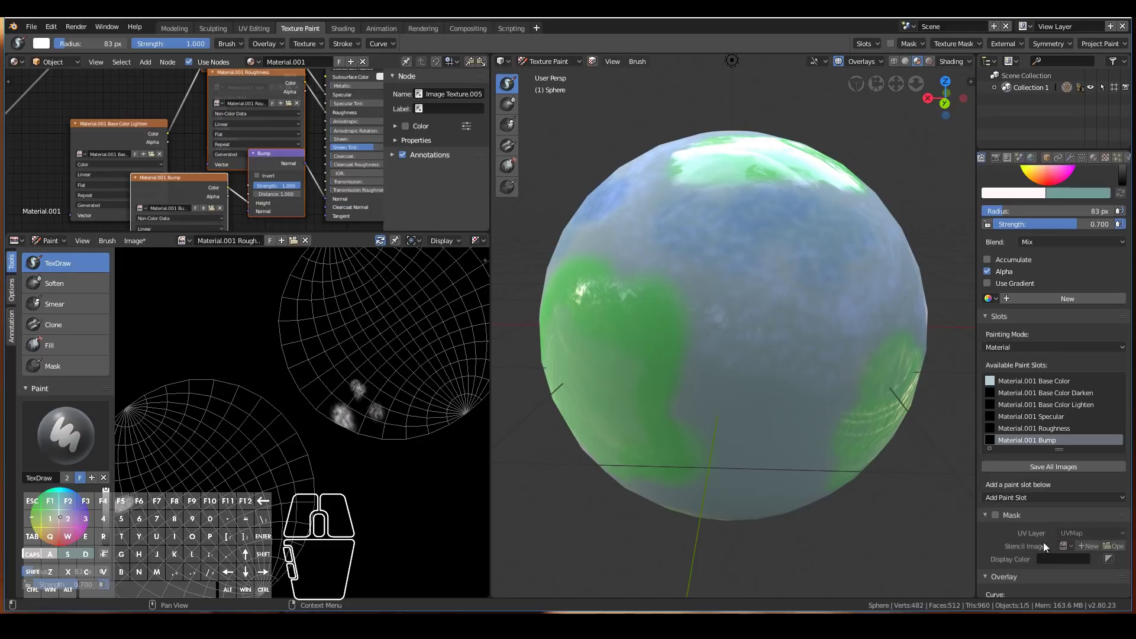
Step: Examine how the Bump image texture and Bump node connect to the shader in the material's node tree
scroll(222, 121, "down", 2)
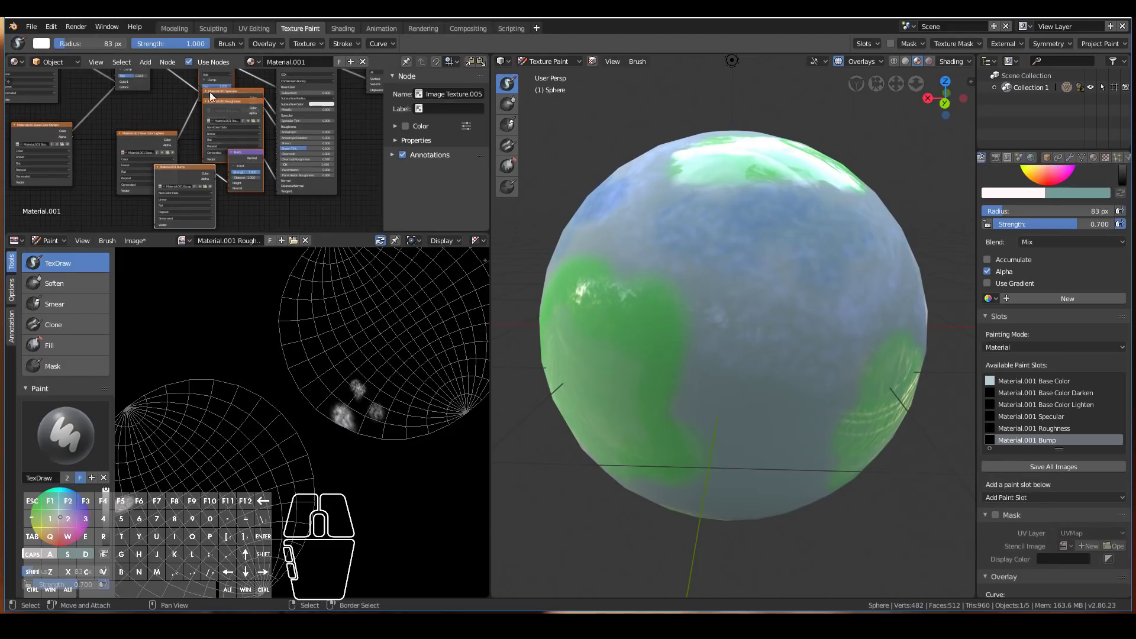
mouse_move(252, 116)
middle_mouse_down()
mouse_move(237, 160)
mouse_move(263, 122)
mouse_move(246, 103)
middle_mouse_up()
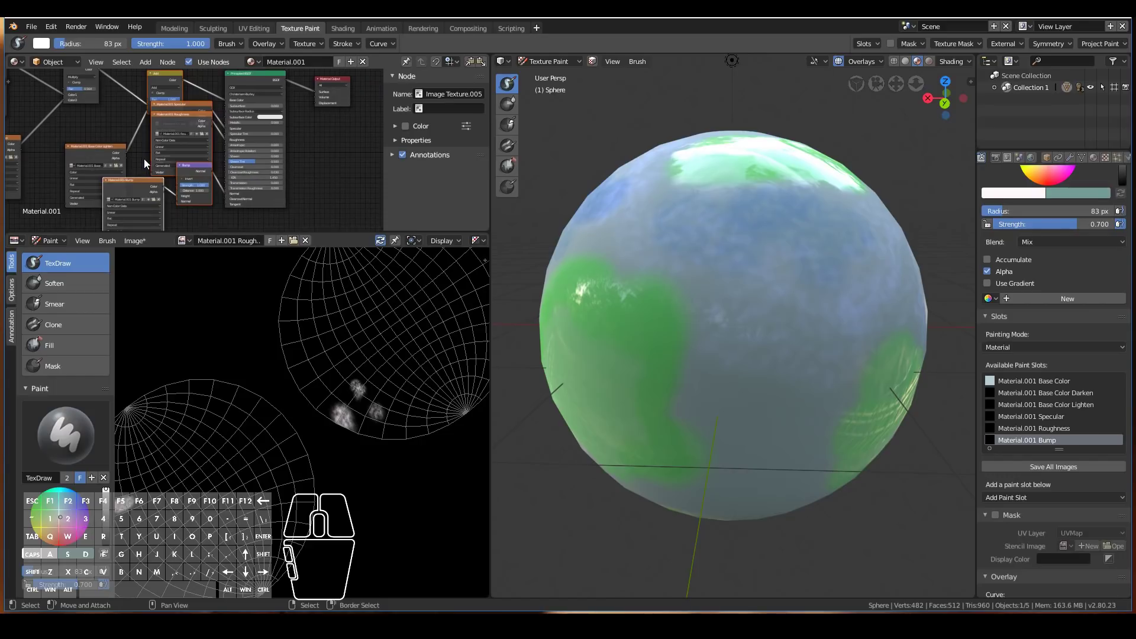
middle_click_drag(118, 155, 261, 166)
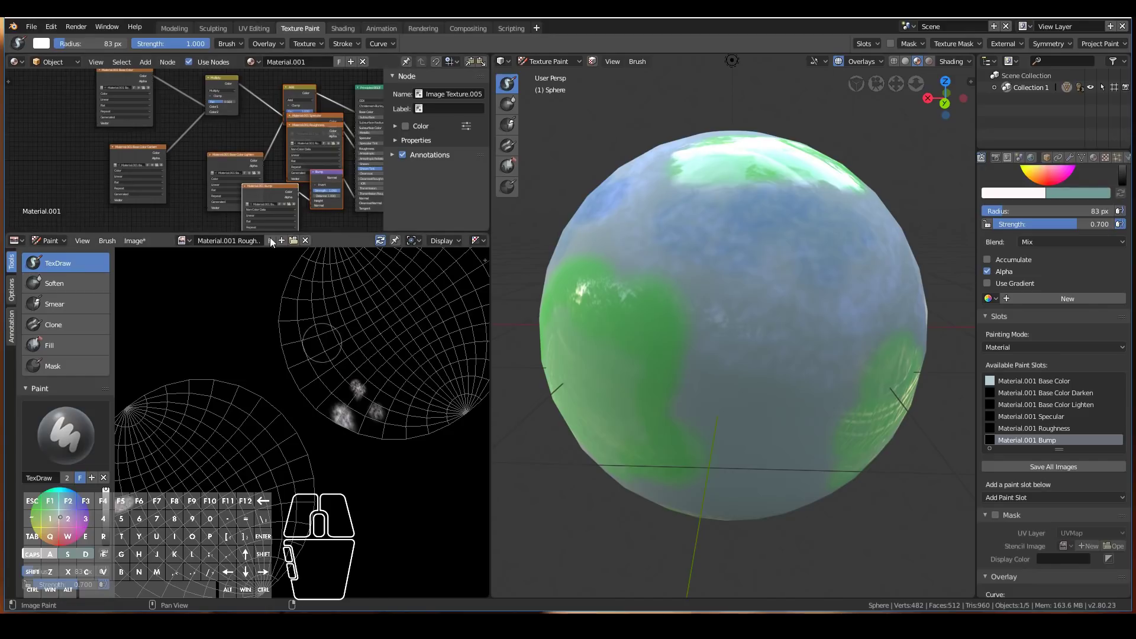
scroll(633, 318, "up", 4)
scroll(310, 206, "up", 1)
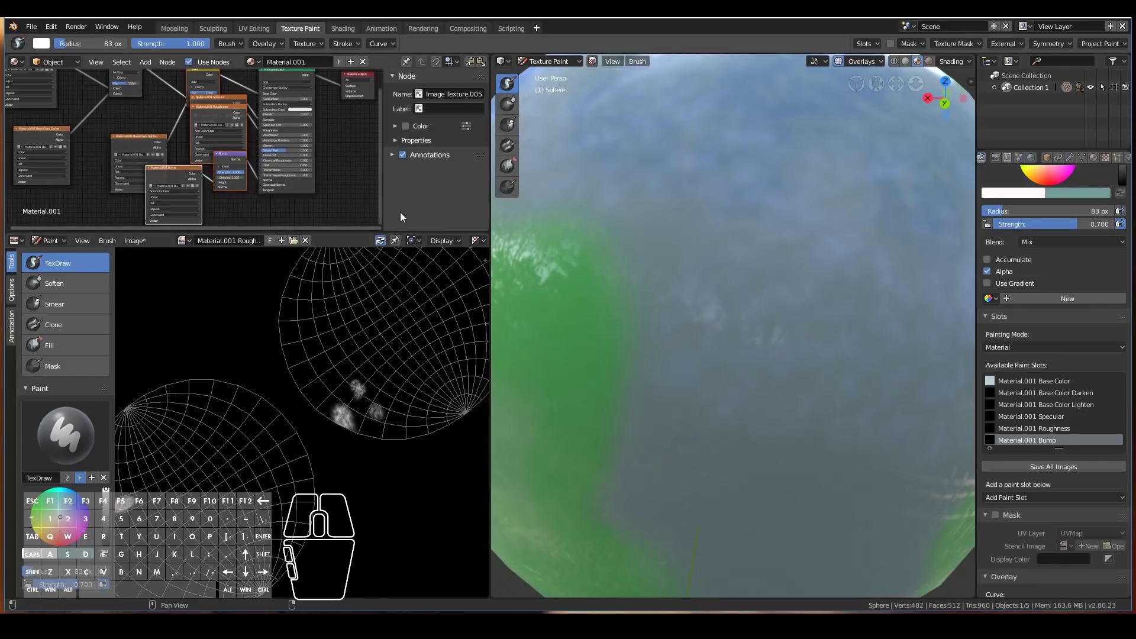
scroll(310, 205, "up", 1)
scroll(318, 153, "up", 2)
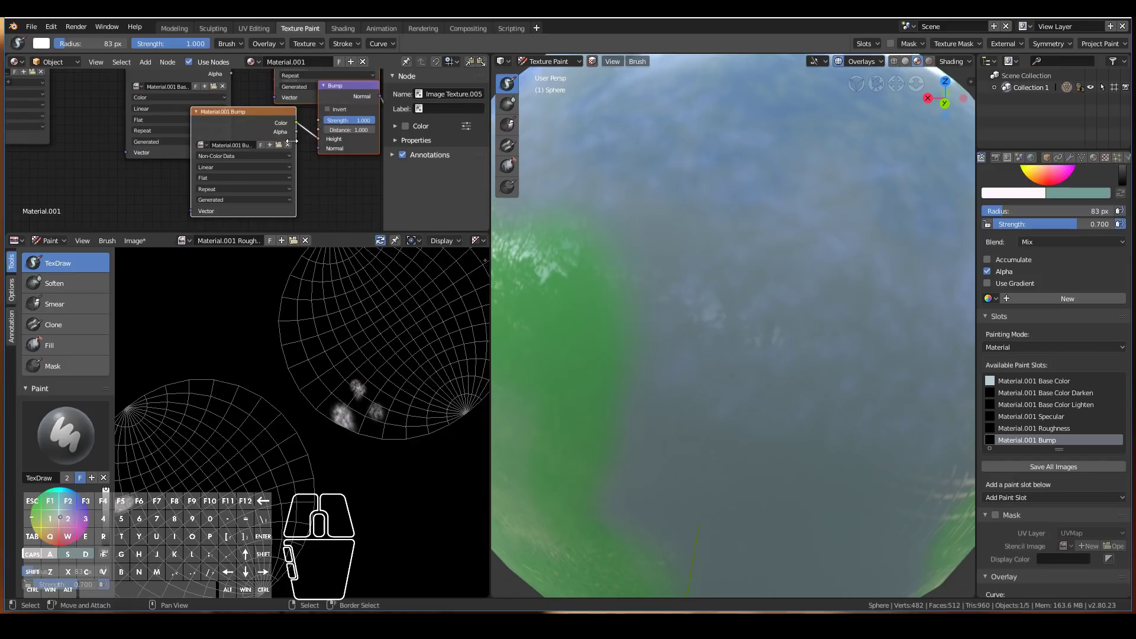
middle_click_drag(267, 150, 188, 171)
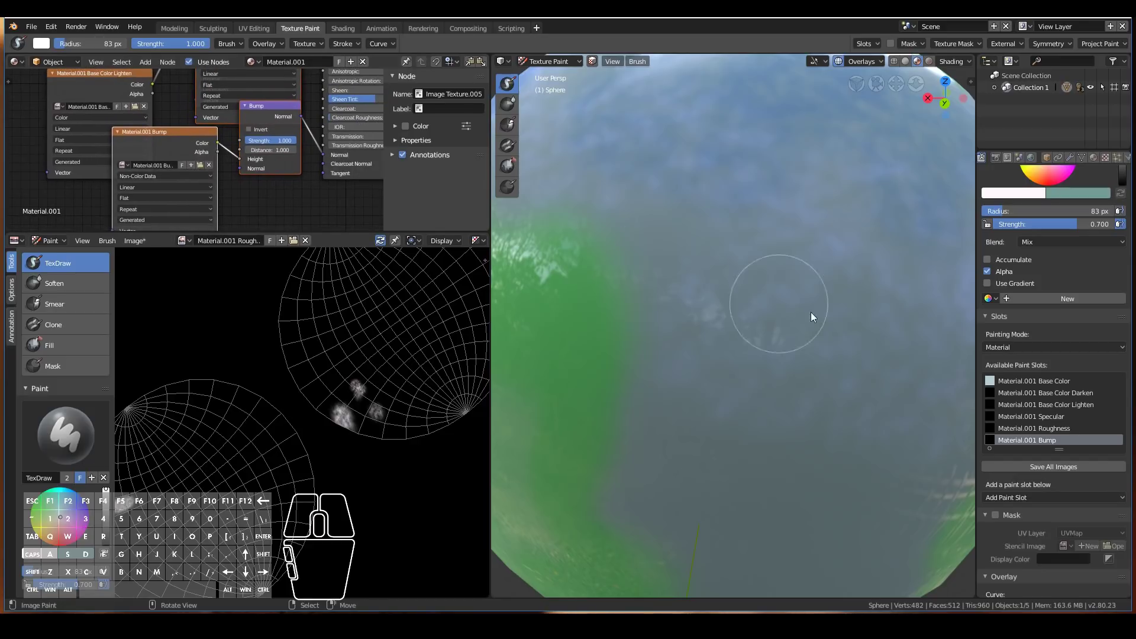
Step: Fill the whole black Bump image with mid grey, using the Fill brush with red, green and blue each set to 0.5
scroll(786, 324, "down", 5)
mouse_move(720, 326)
middle_mouse_down()
mouse_move(761, 301)
mouse_move(733, 311)
middle_mouse_up()
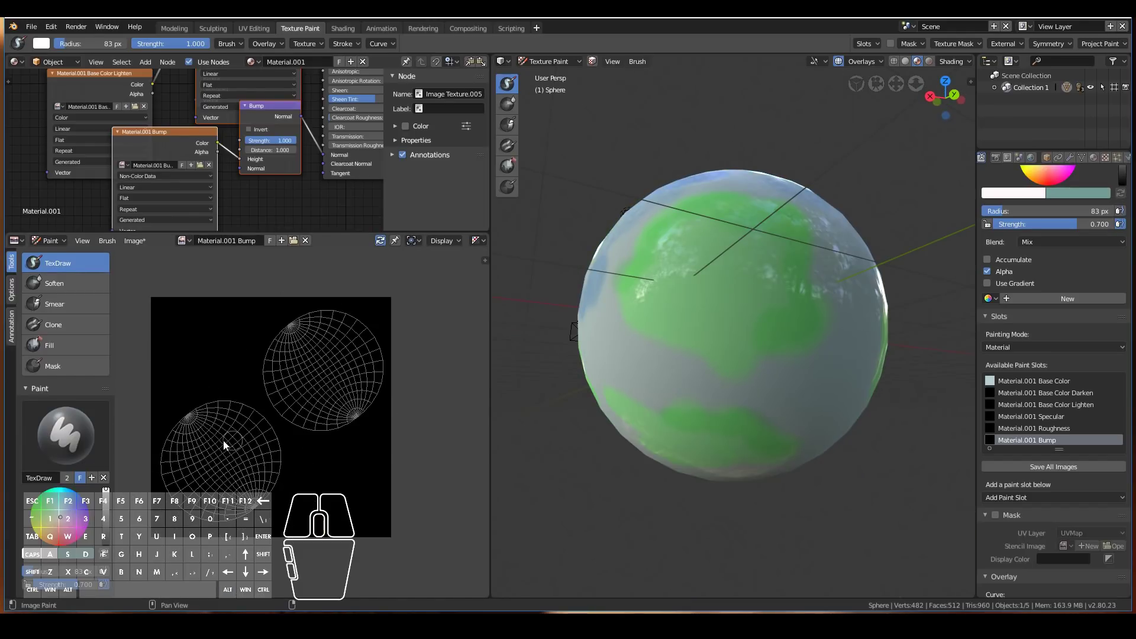
left_click(50, 347)
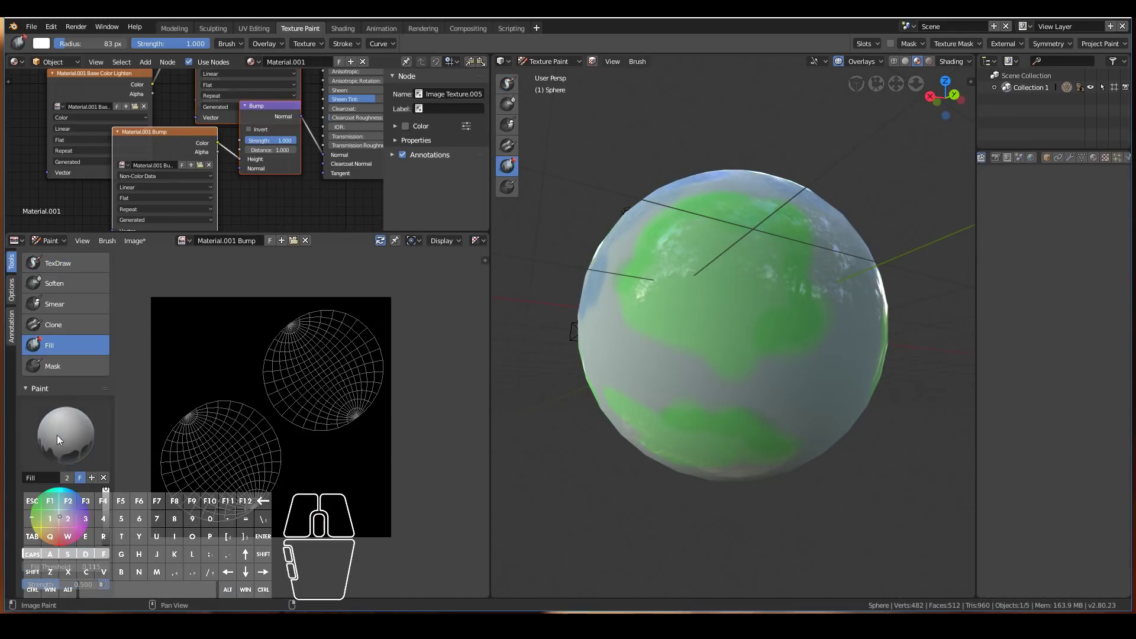
left_click(99, 557)
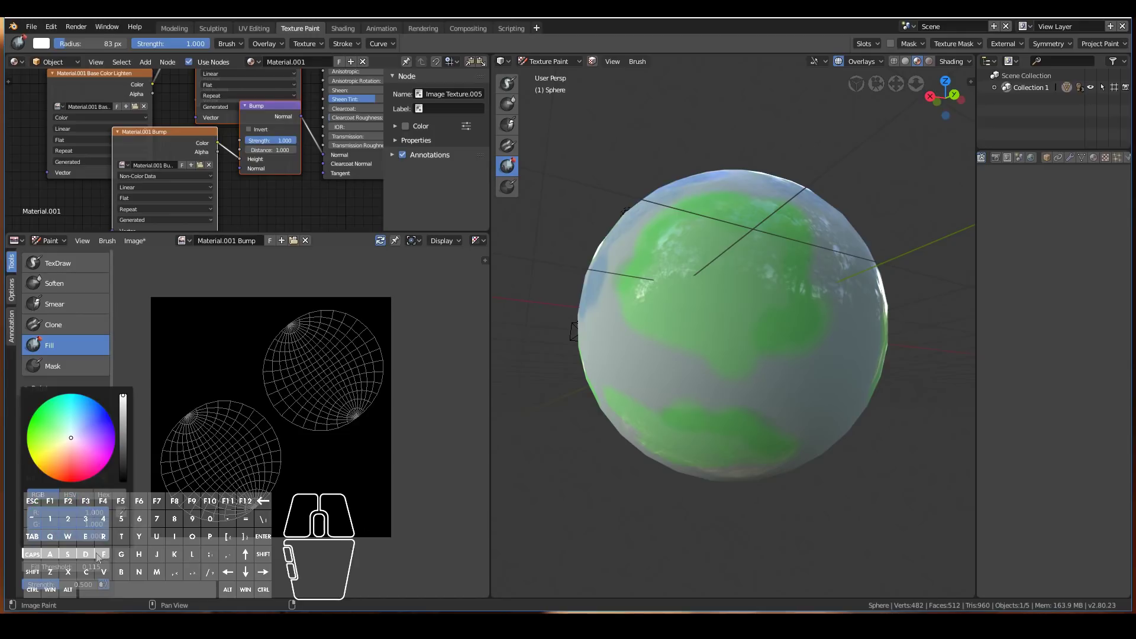
left_click(81, 513)
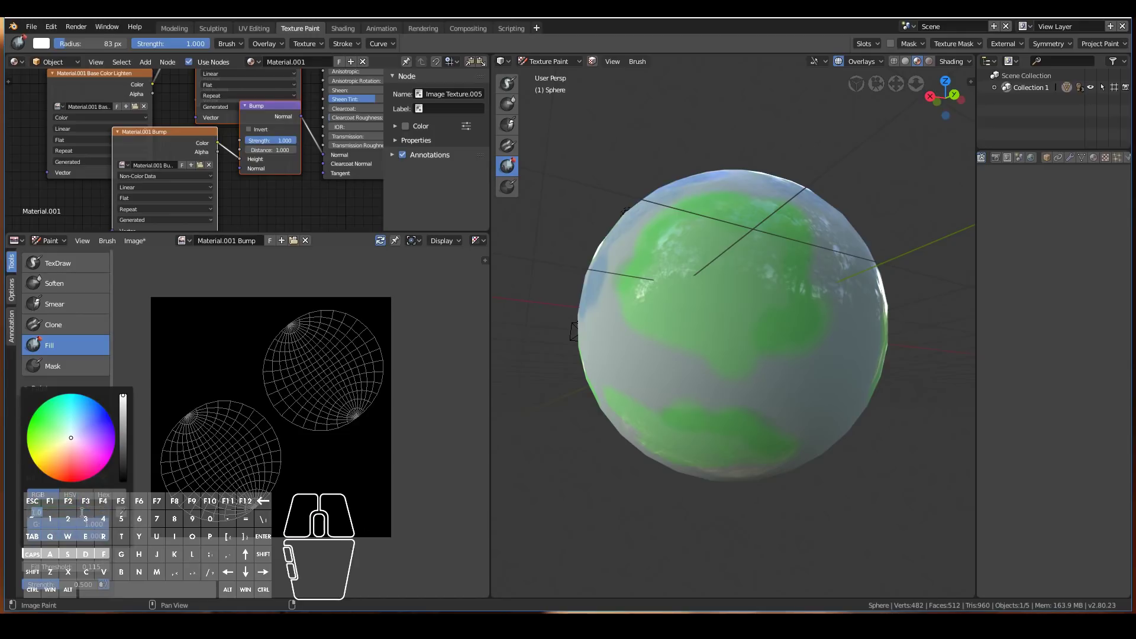
type("0.54")
key("BackSpace")
key("Return")
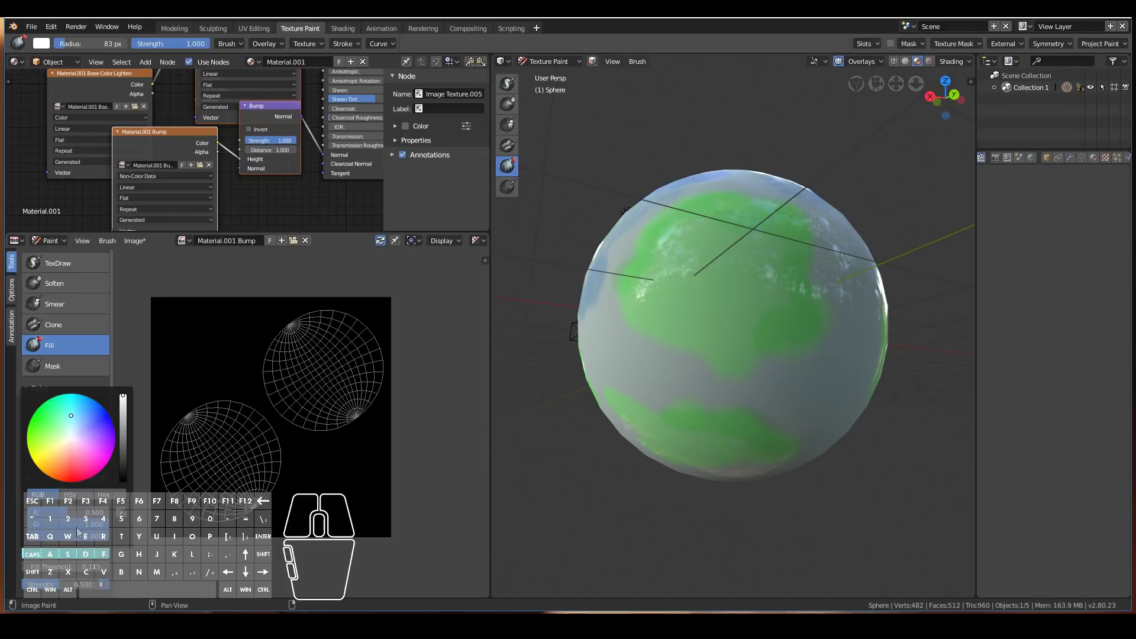
left_click(76, 525)
type("0.5")
left_click(67, 537)
type("0.5")
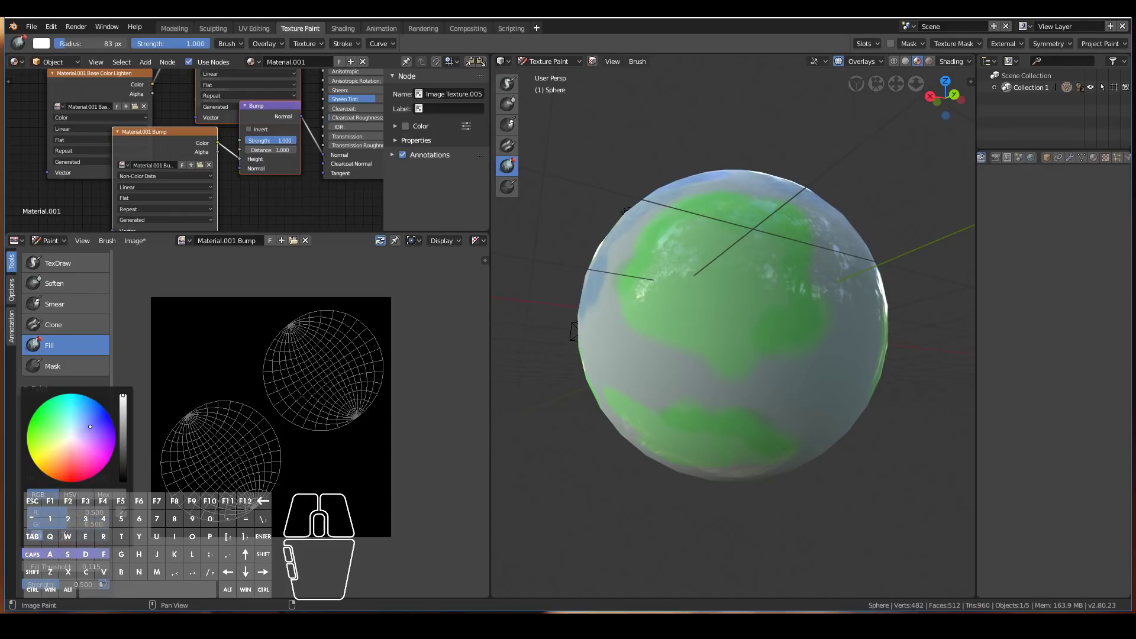
key("Return")
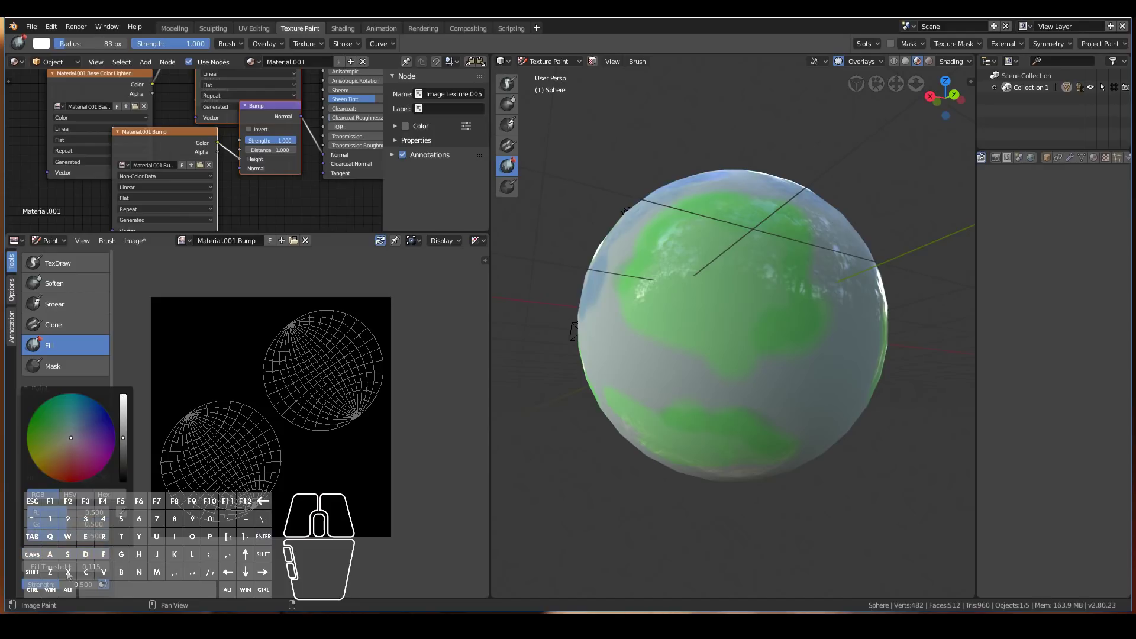
left_click(211, 347)
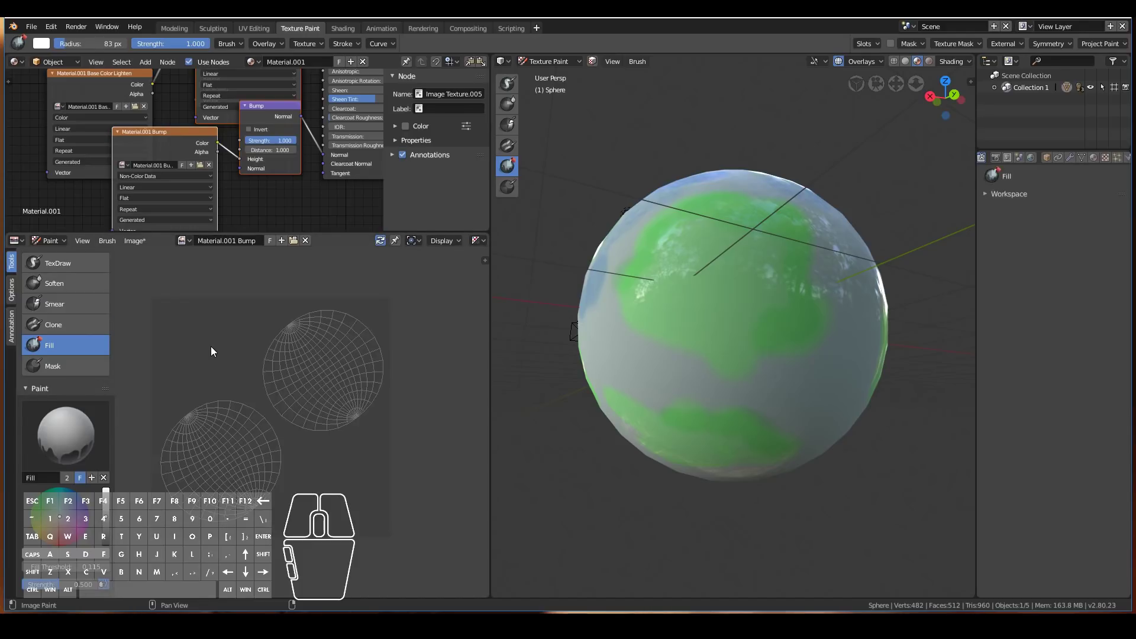
Step: Paint a white noisy patch and adjoining dark noisy patches on the green continent in the Bump slot with the TexDraw brush
middle_click_drag(673, 254, 577, 310)
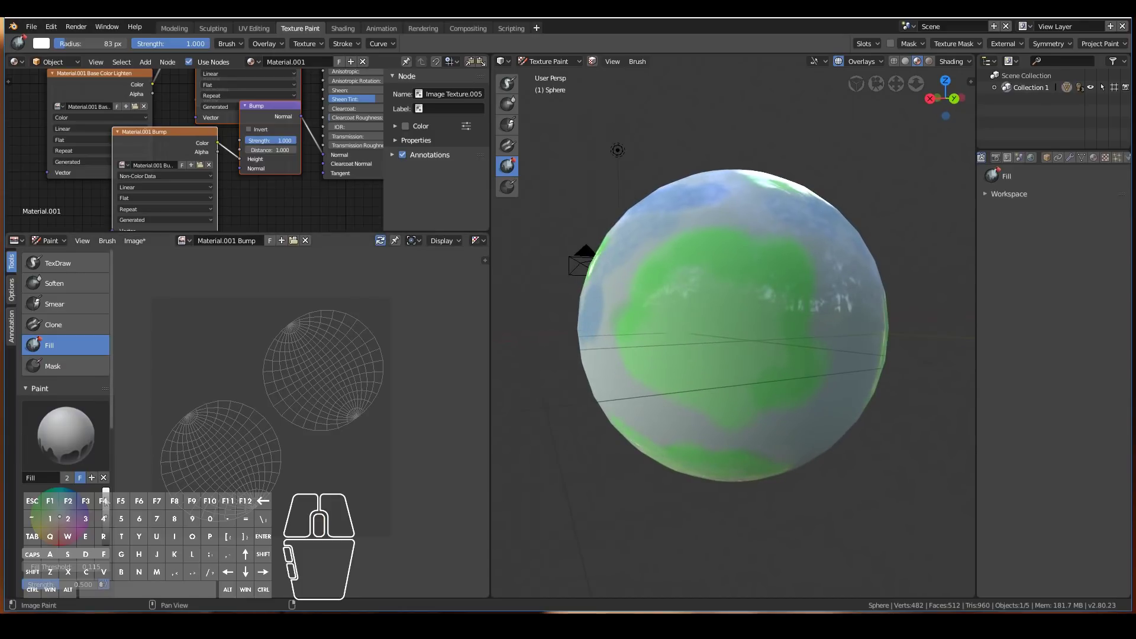
scroll(697, 297, "up", 4)
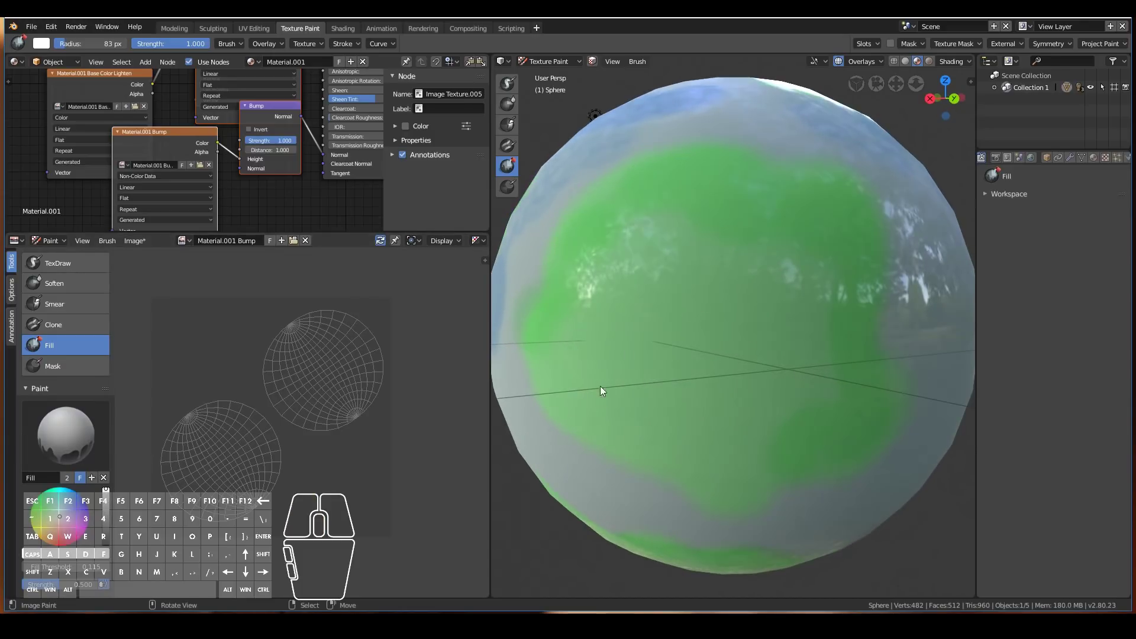
left_click(59, 263)
middle_click_drag(610, 249, 649, 218)
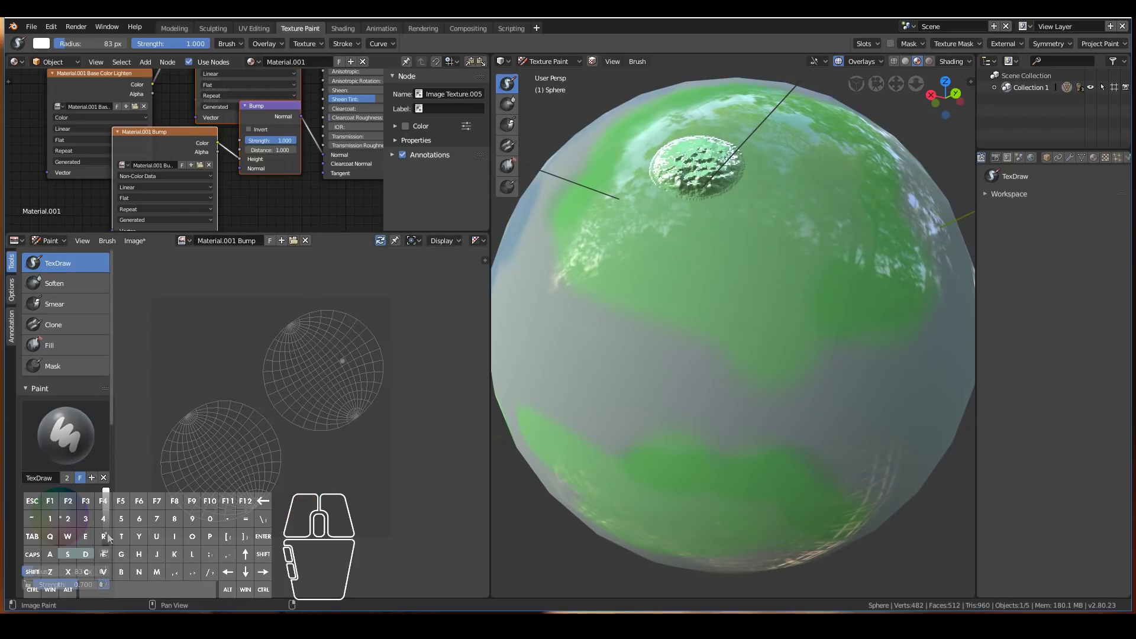
left_click(687, 236)
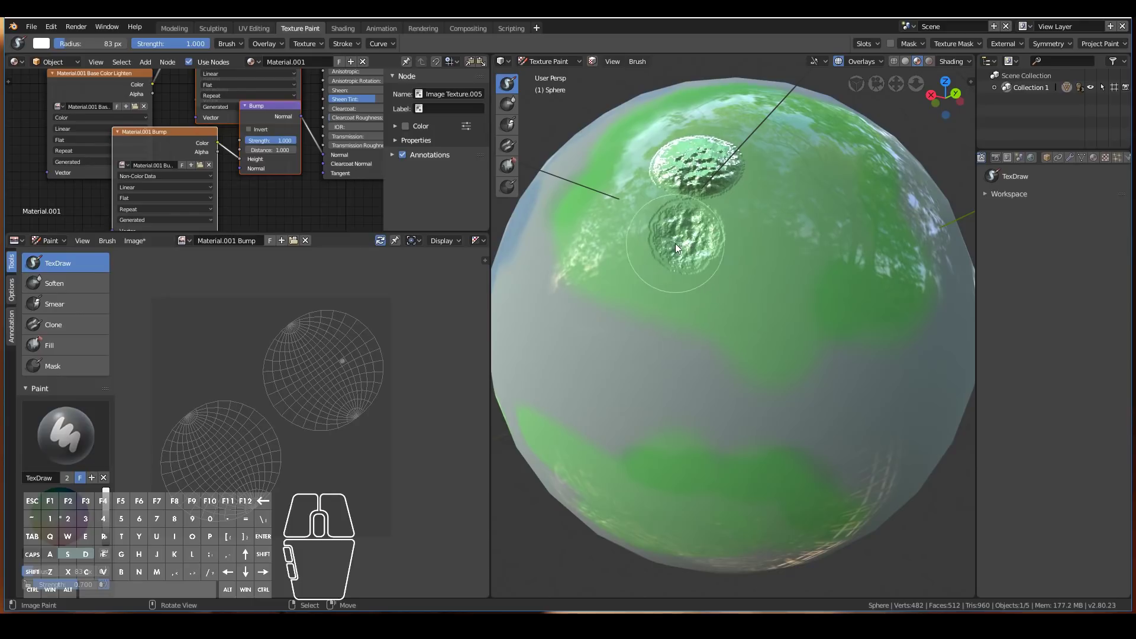
mouse_move(780, 339)
middle_mouse_down()
mouse_move(801, 318)
mouse_move(777, 303)
mouse_move(783, 326)
middle_mouse_up()
left_click(650, 269)
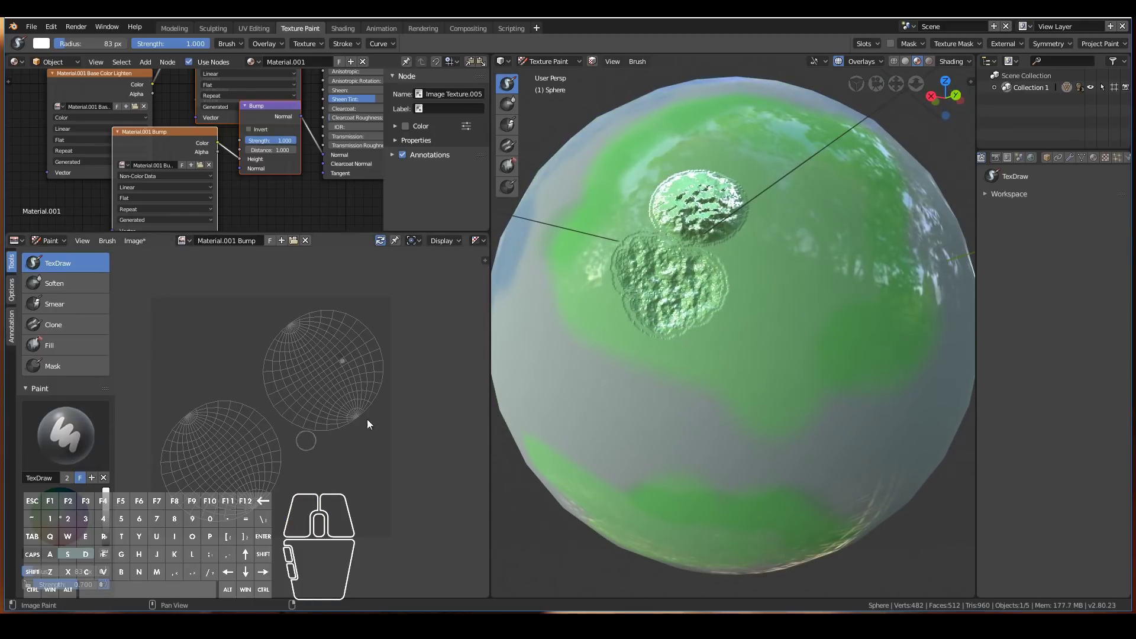
Step: Examine the TexDraw brush's texture mask and color settings and the bump patches painted on the green continent
scroll(80, 485, "down", 10)
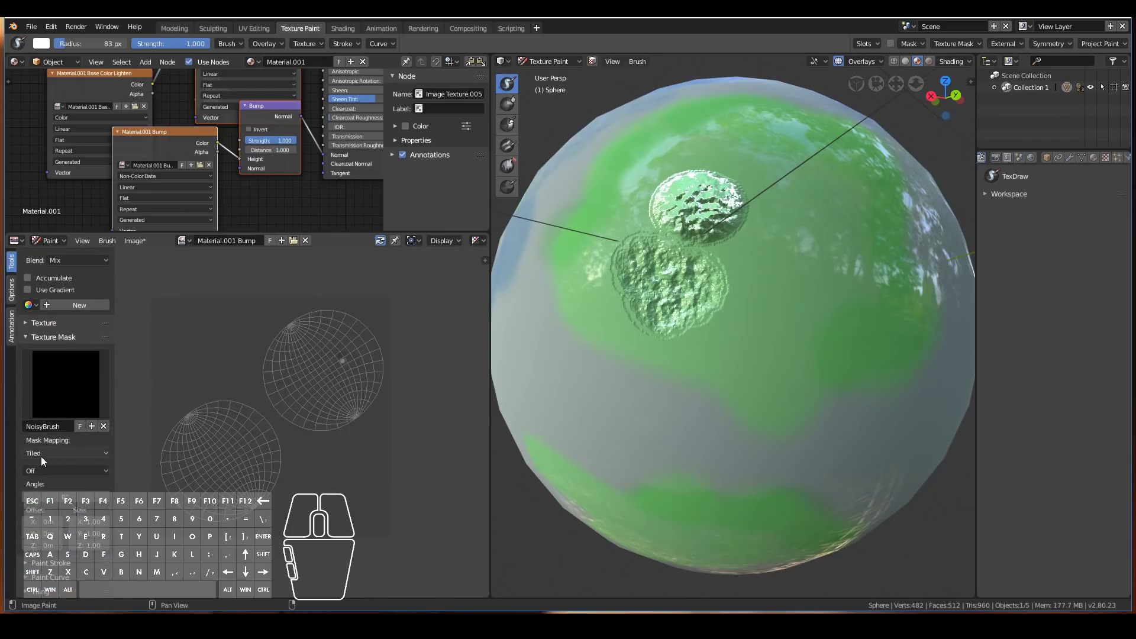
middle_click_drag(768, 265, 766, 289)
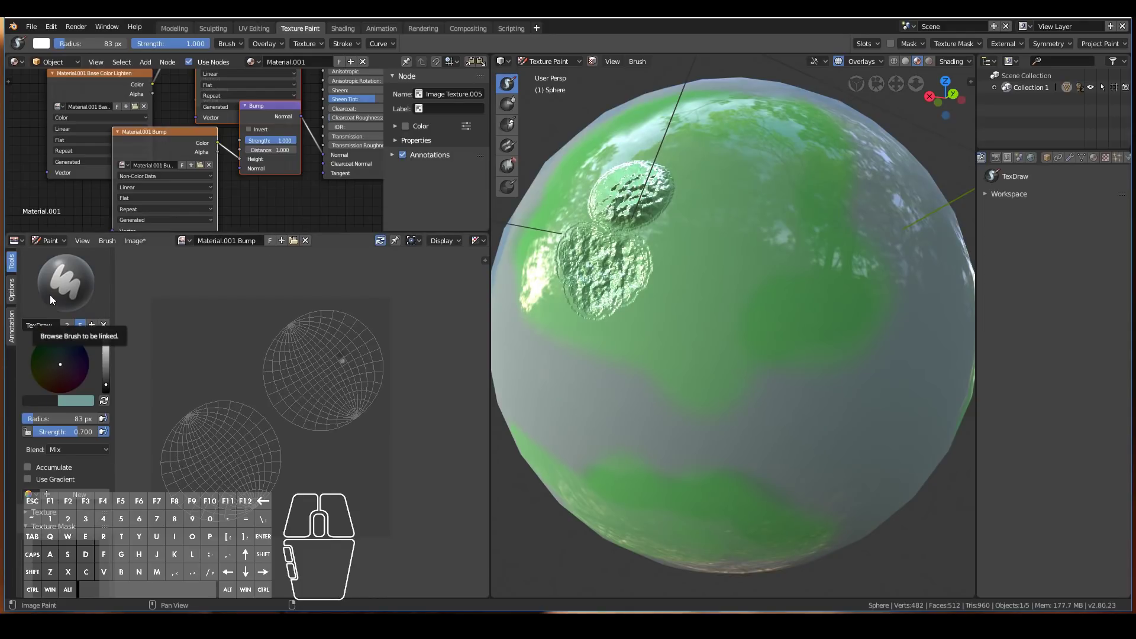
scroll(66, 312, "up", 2)
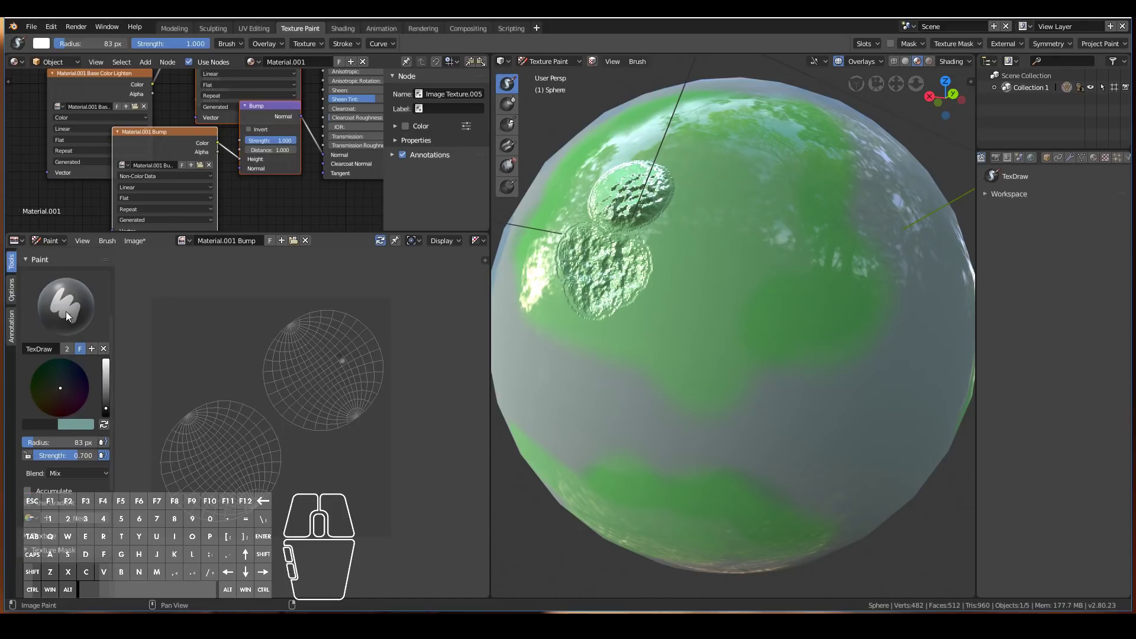